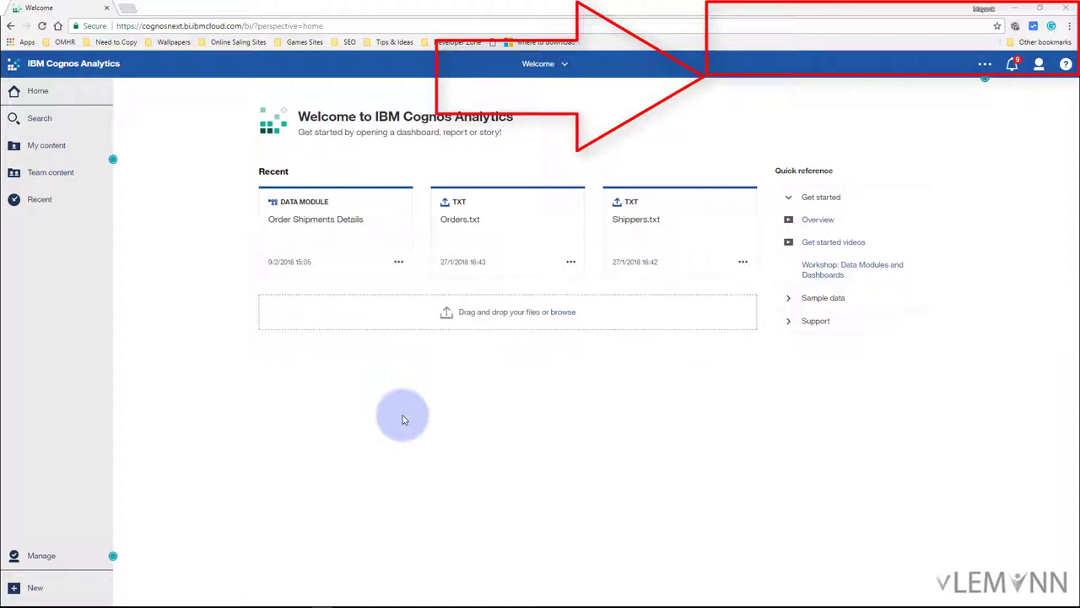
- Examine the options for creating a report from the Order Shipments Details data module and from the new-content choices
left_click(397, 264)
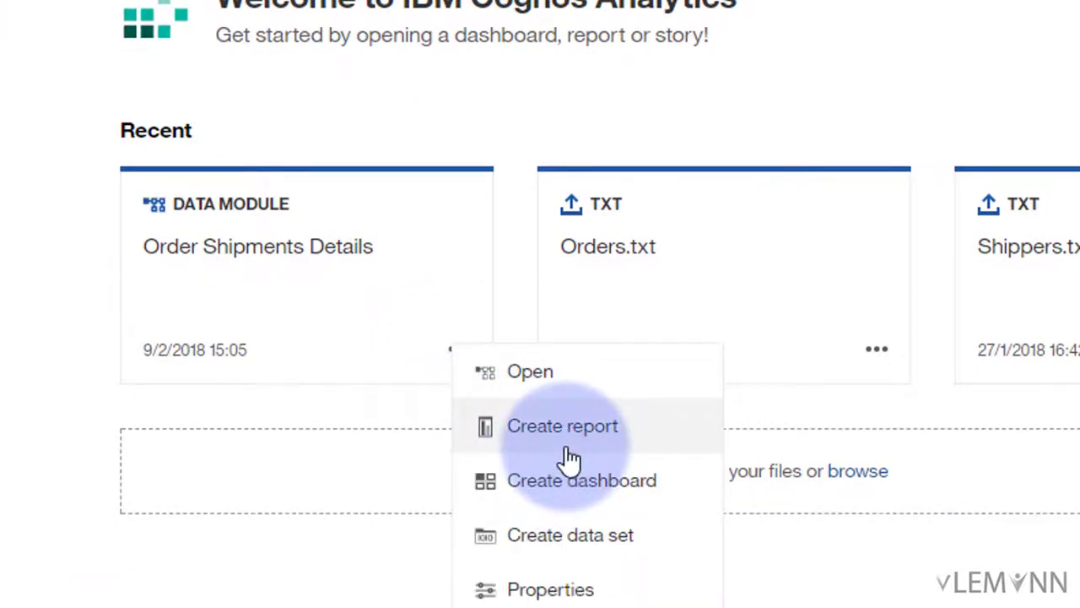
left_click(237, 540)
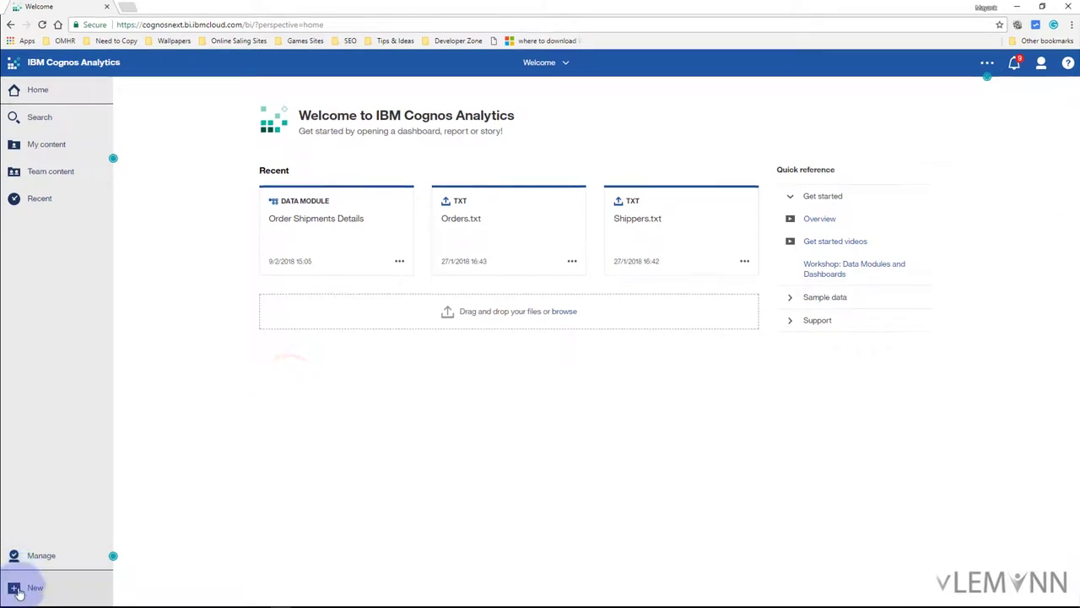
left_click(19, 591)
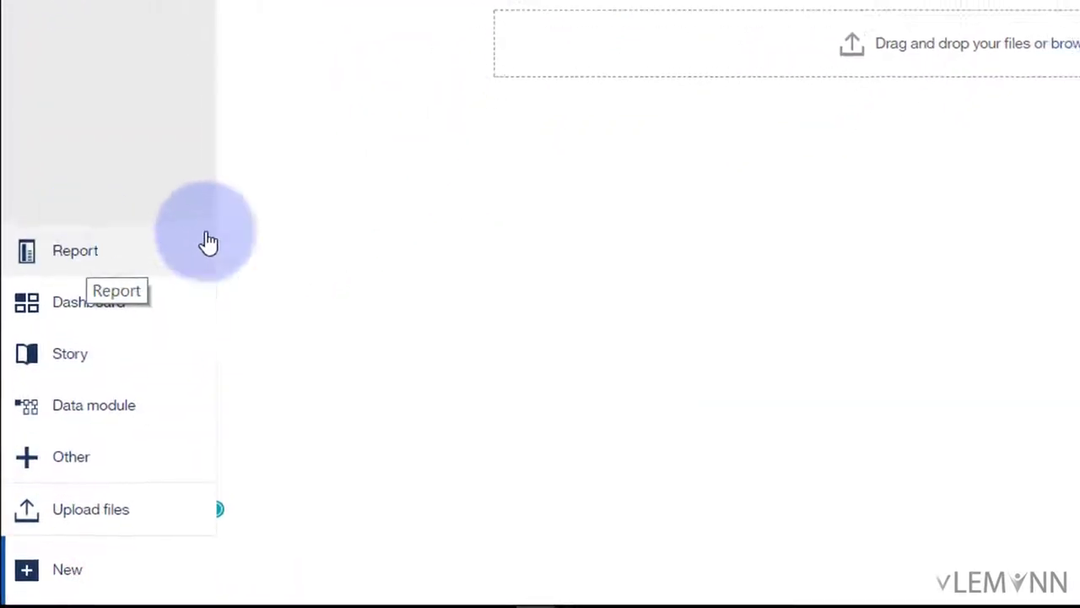
left_click(394, 260)
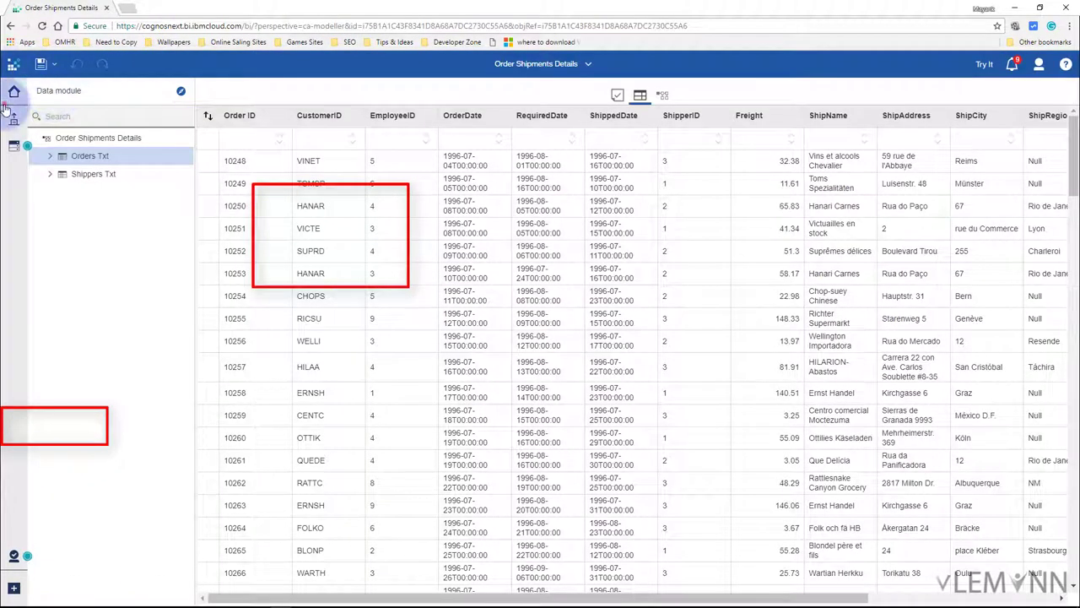
left_click(9, 97)
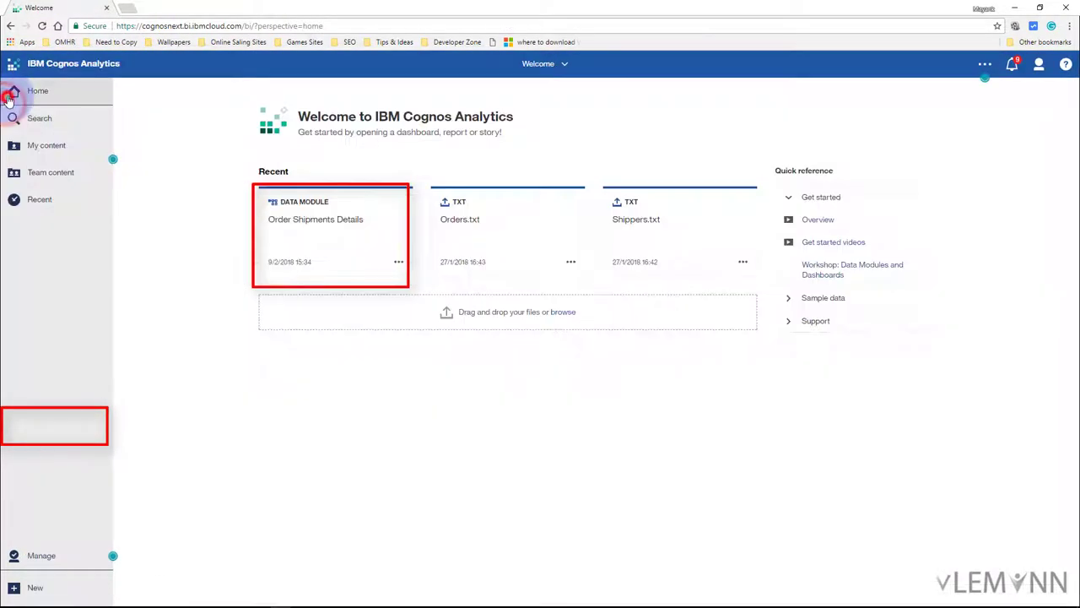
left_click(399, 261)
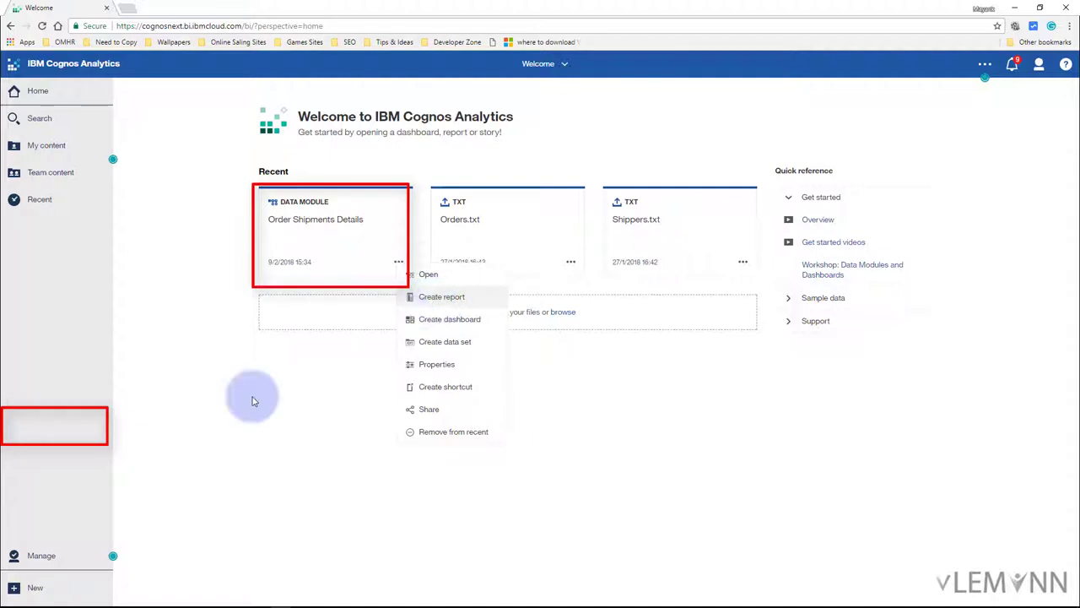
left_click(34, 585)
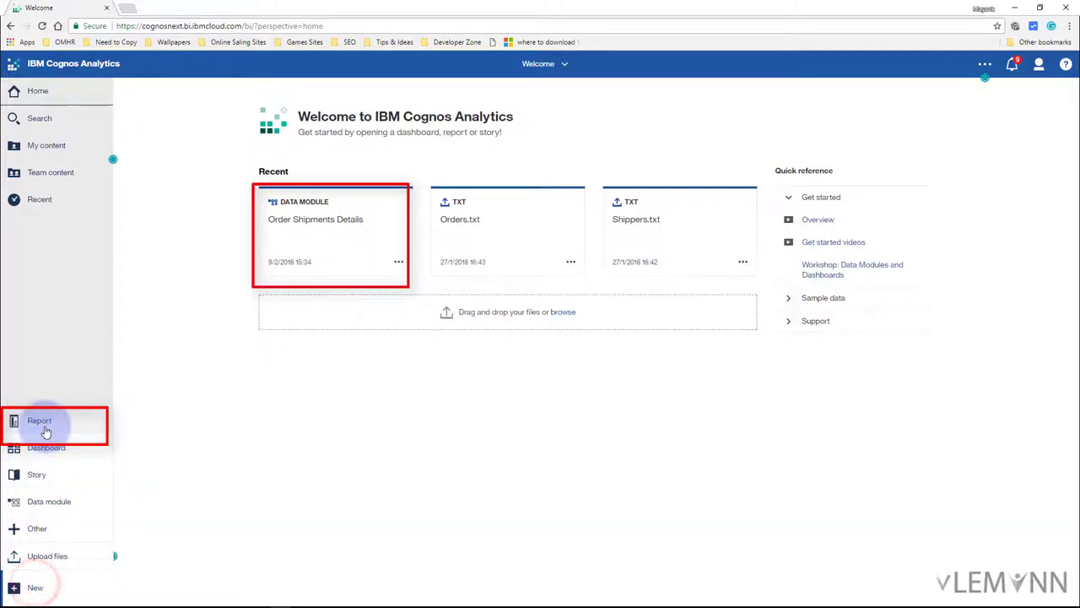
left_click(398, 265)
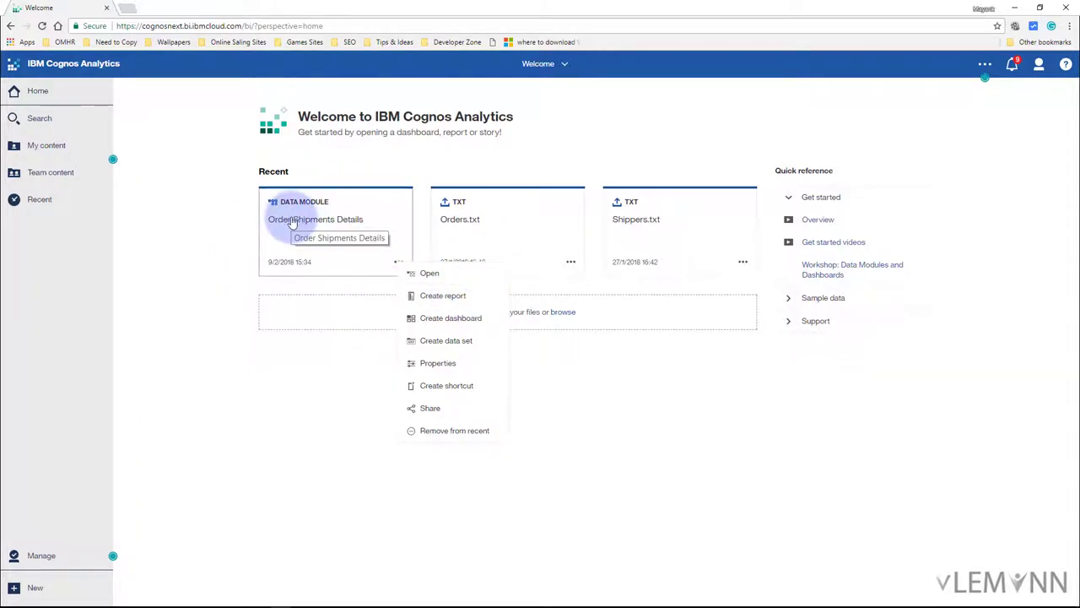
- Start a new report, previewing the 1 beside 2, 2 columns and 2 by 3 layouts and selecting the Blank template
left_click(39, 584)
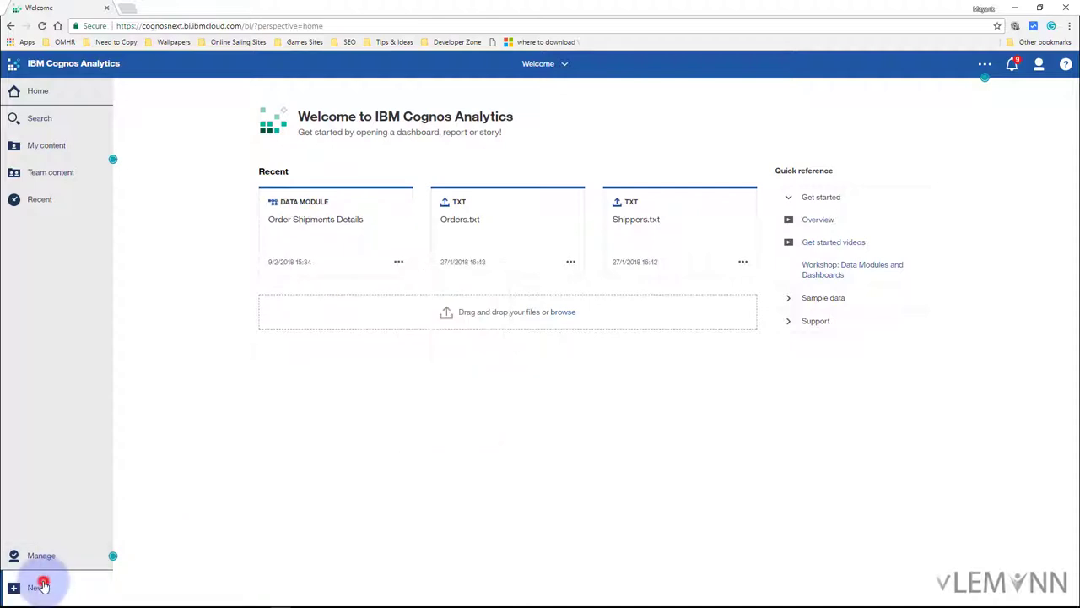
left_click(40, 421)
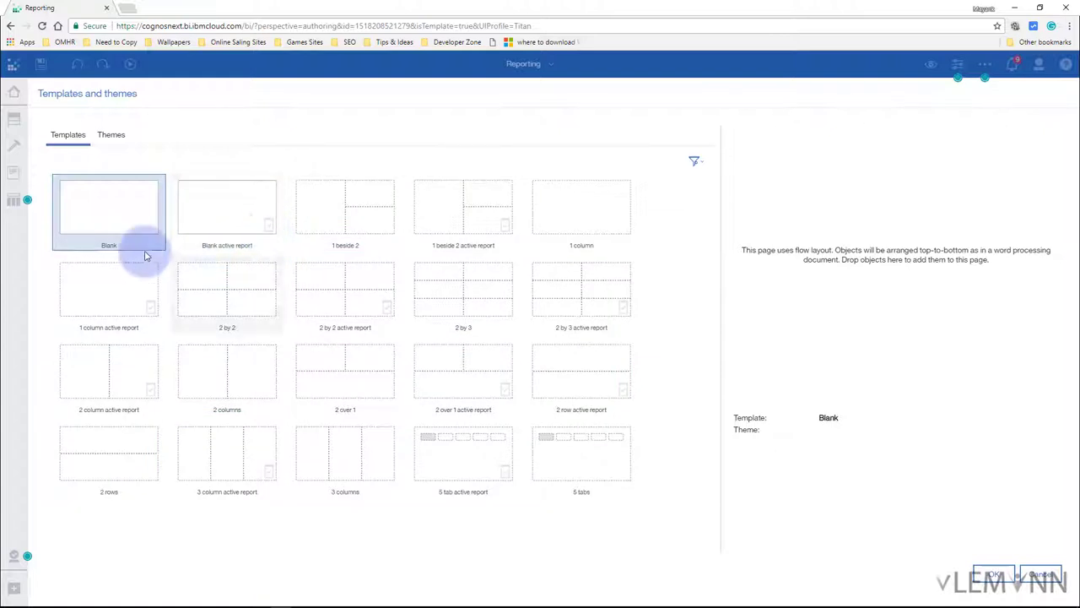
left_click(186, 285)
left_click(310, 222)
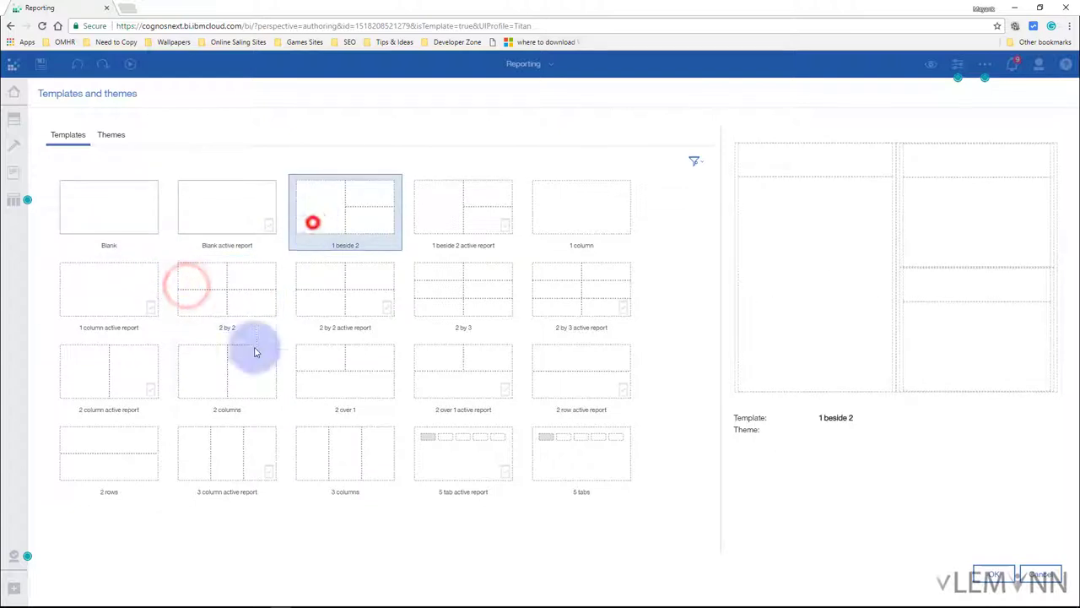
left_click(225, 380)
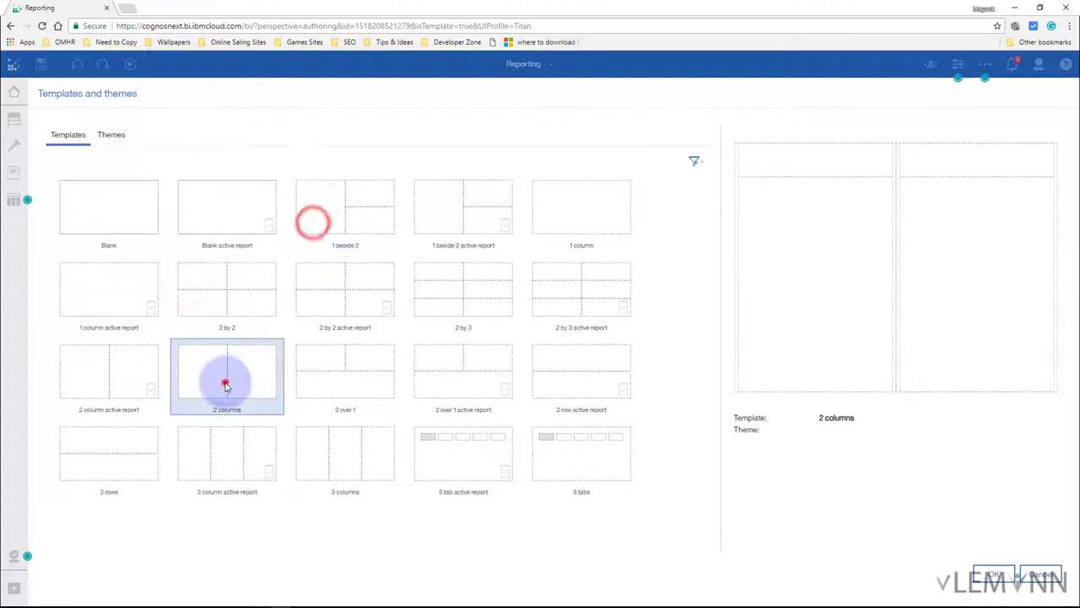
left_click(469, 278)
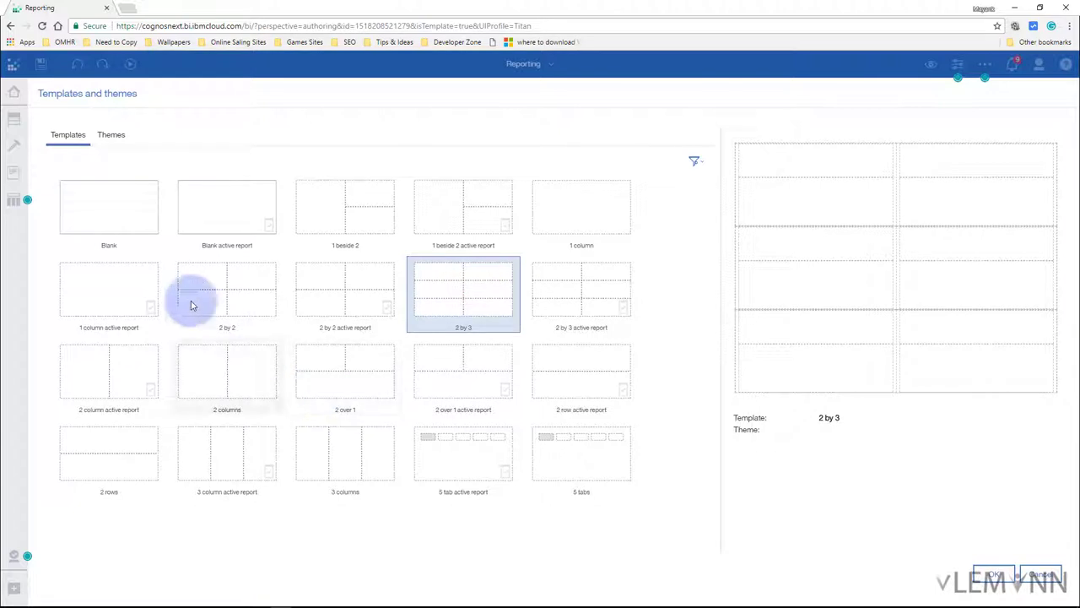
left_click(130, 217)
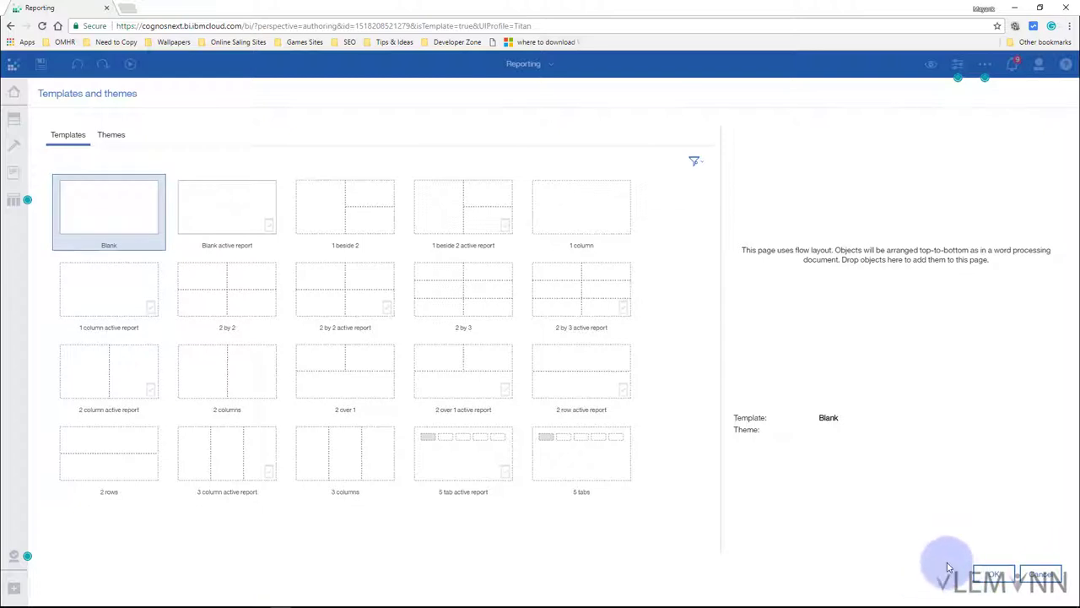
- Choose the Green theme for the Blank template and create the report
left_click(110, 139)
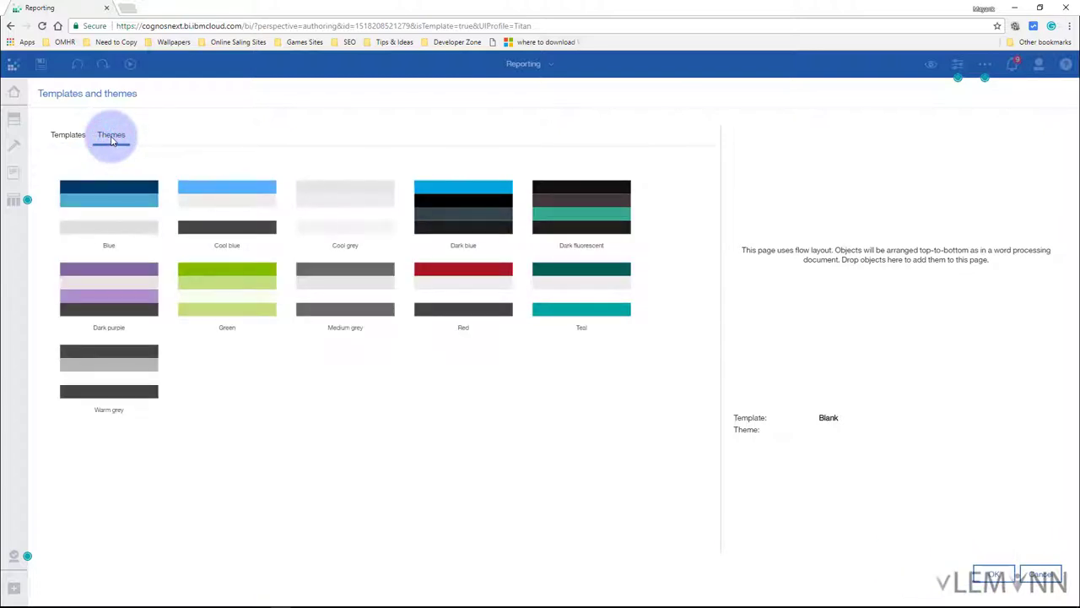
left_click(214, 302)
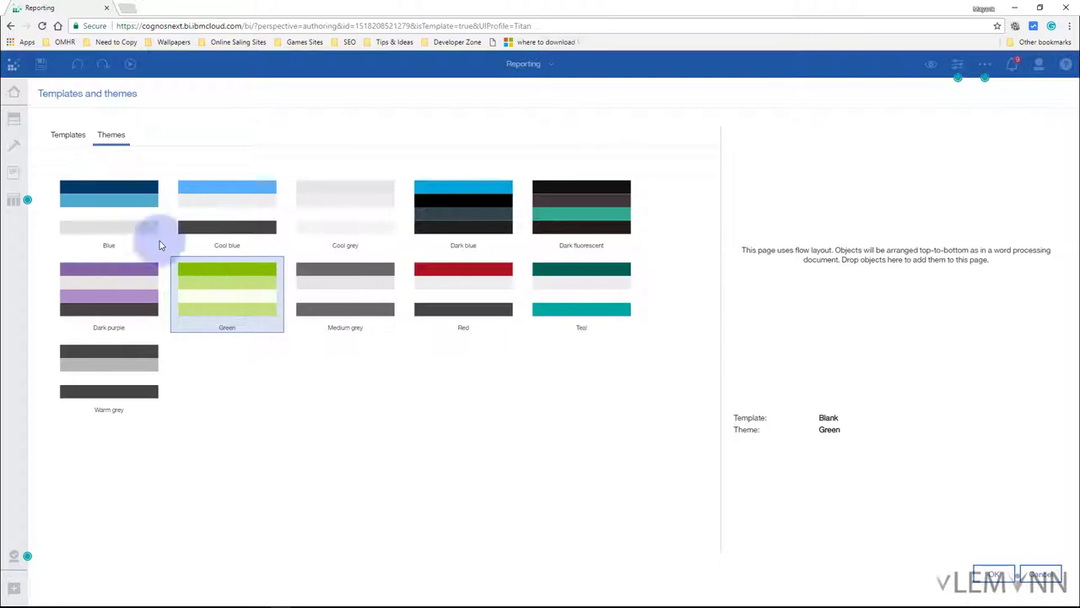
left_click(68, 135)
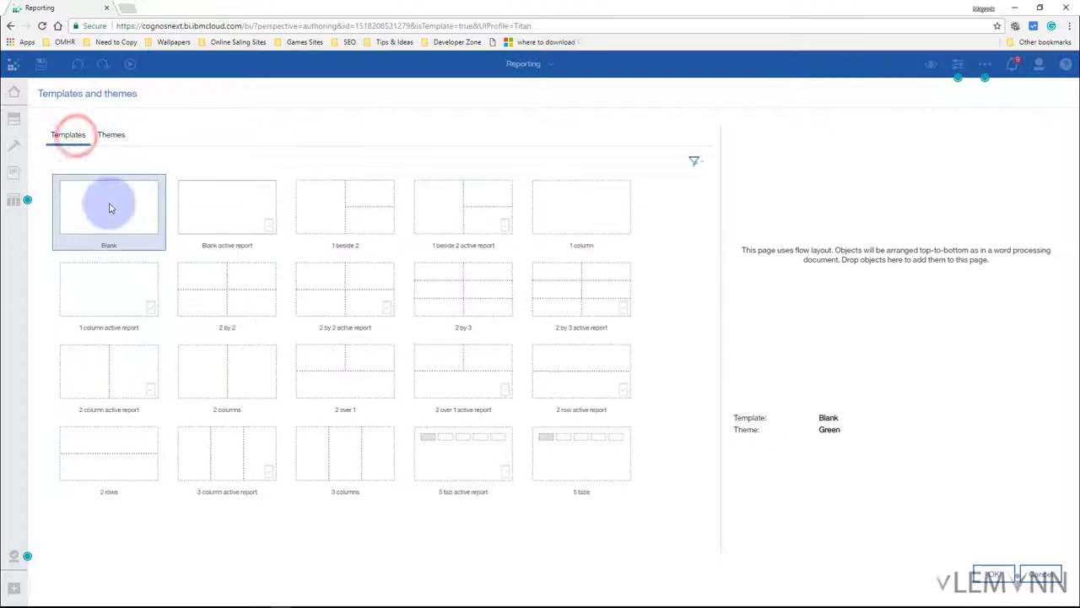
left_click(111, 135)
left_click(994, 575)
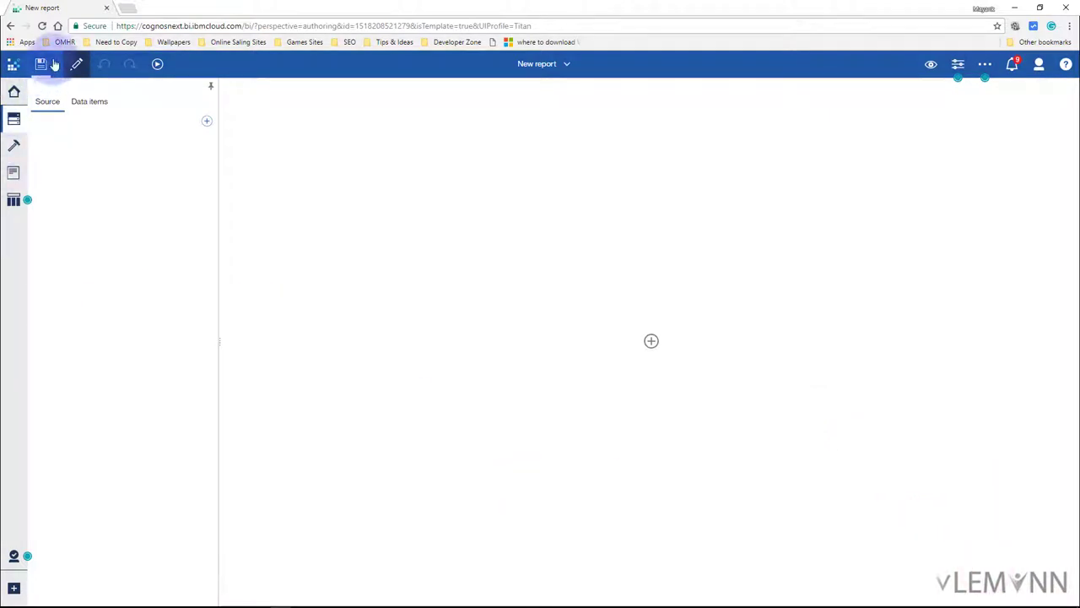
- Duplicate the report's browser tab and cancel template selection in the copy to reach the welcome page
right_click(61, 19)
left_click(86, 55)
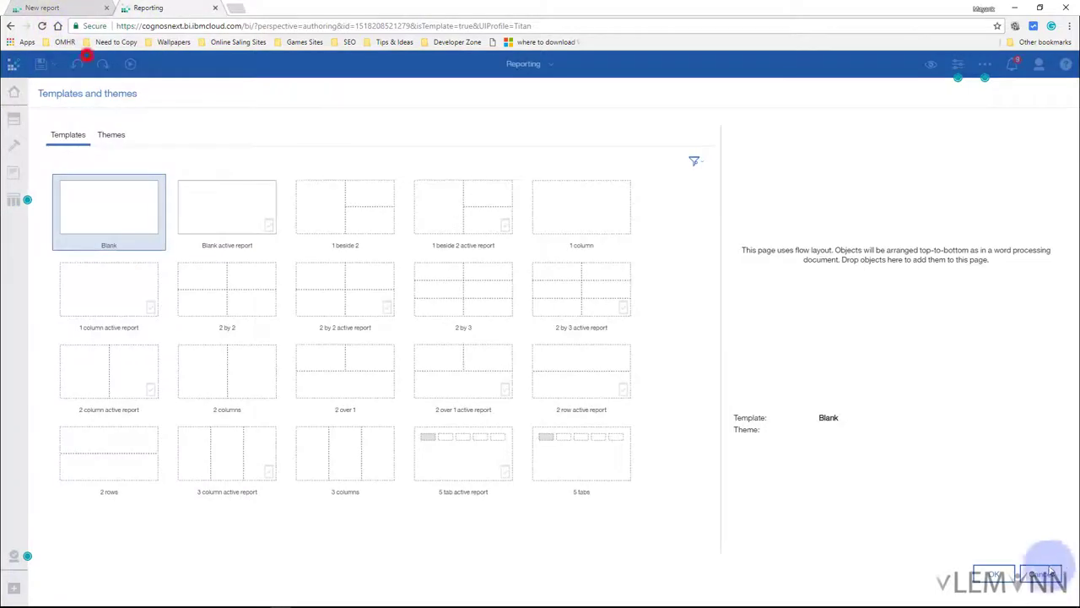
left_click(1037, 579)
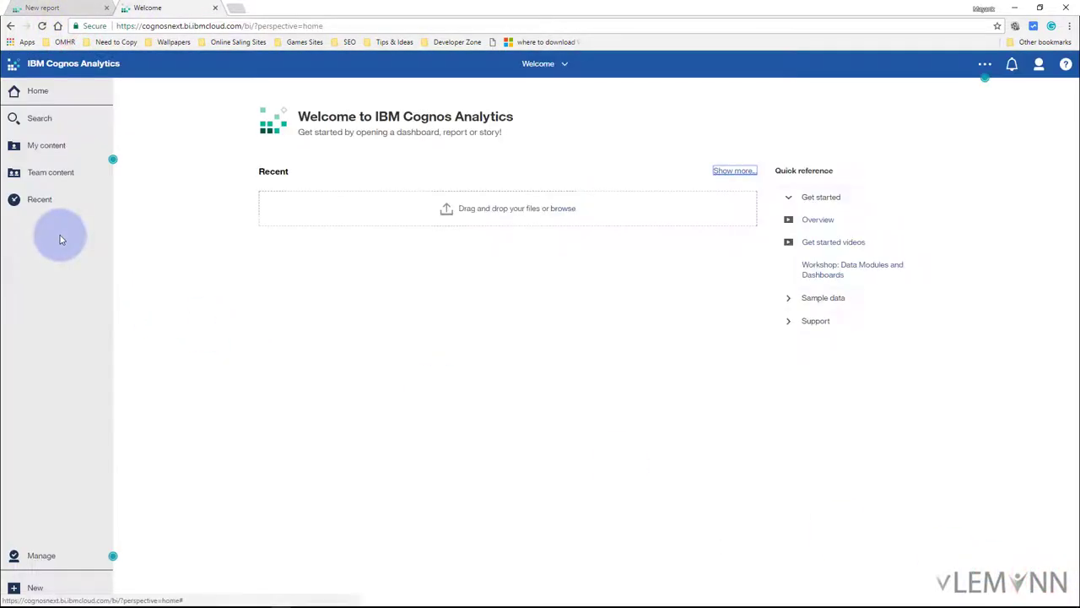
left_click(49, 8)
left_click(143, 8)
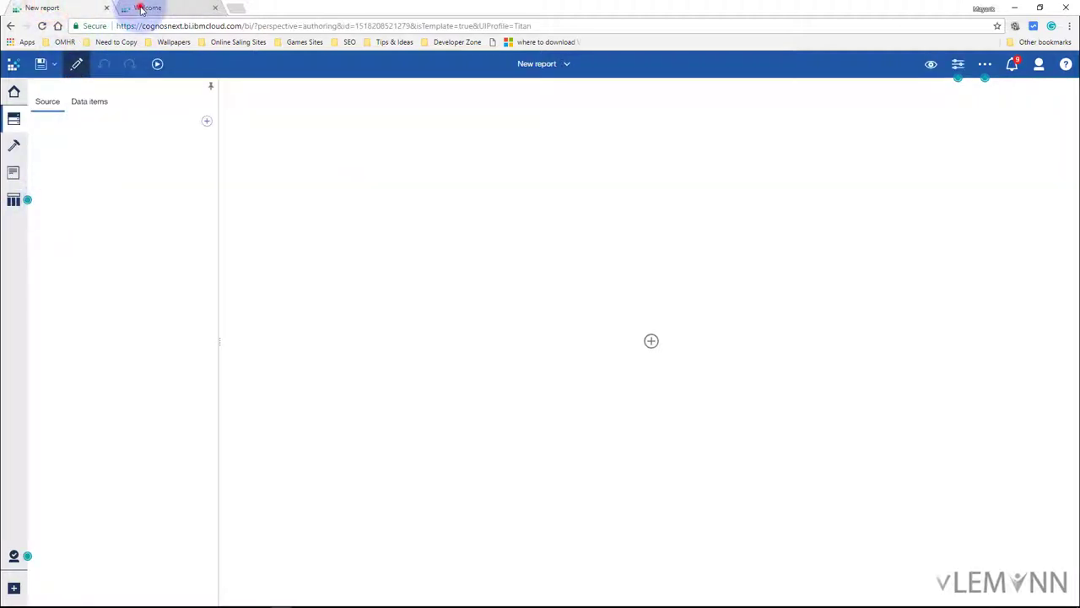
left_click(34, 587)
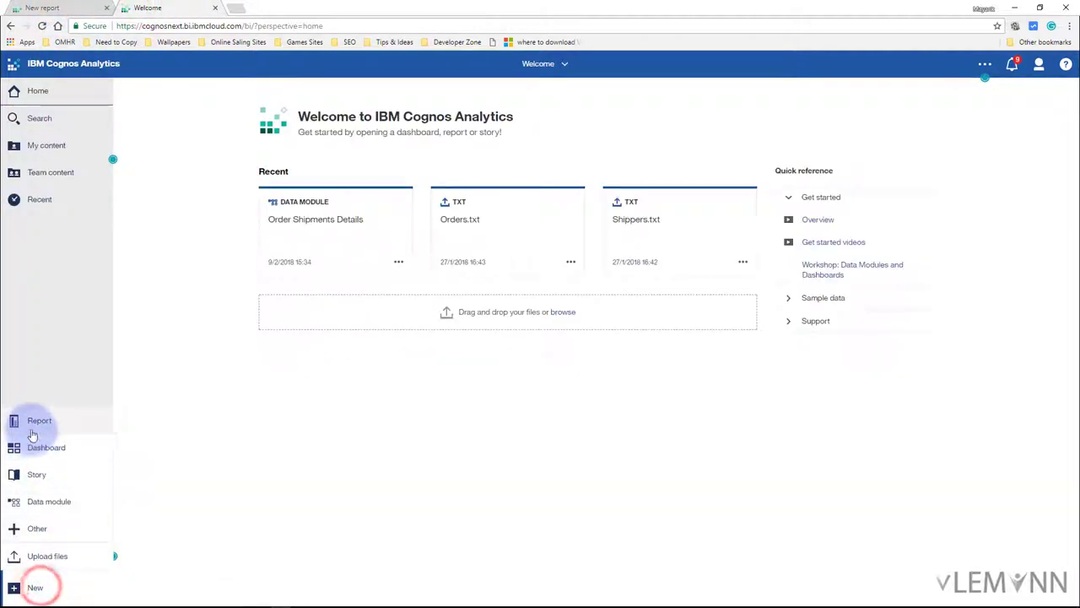
left_click(38, 9)
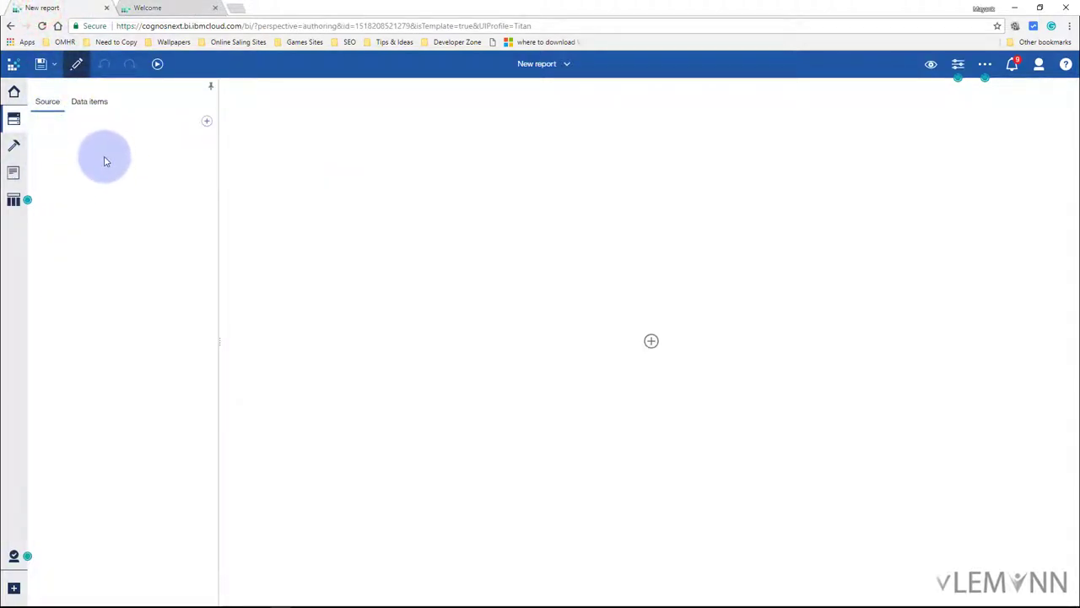
- From the welcome page, create a second report on the Order Shipments Details data module with the Blank template and Green theme
left_click(160, 8)
left_click(400, 269)
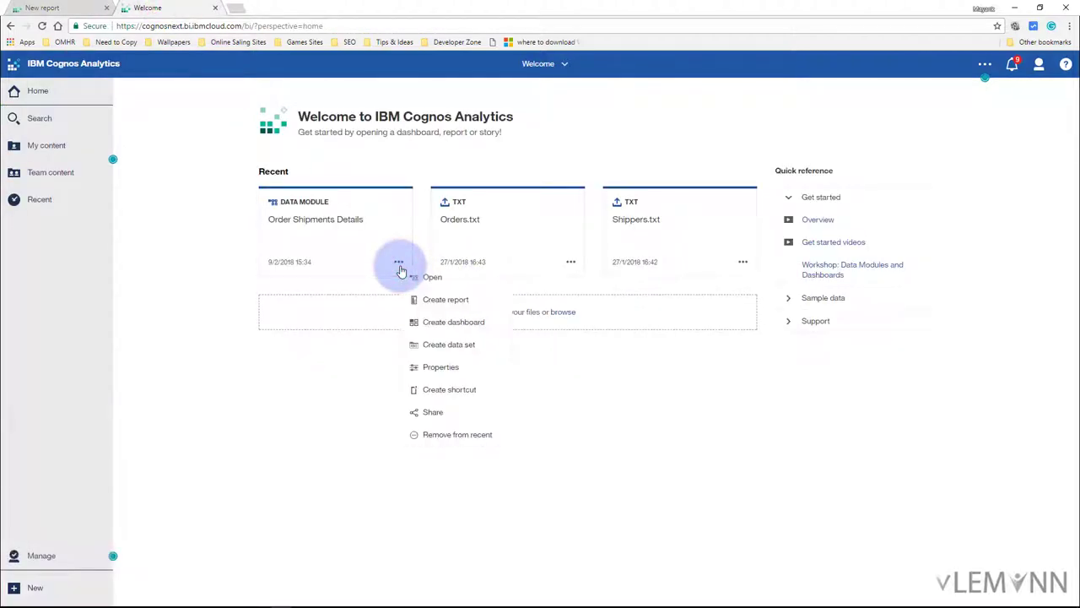
left_click(429, 300)
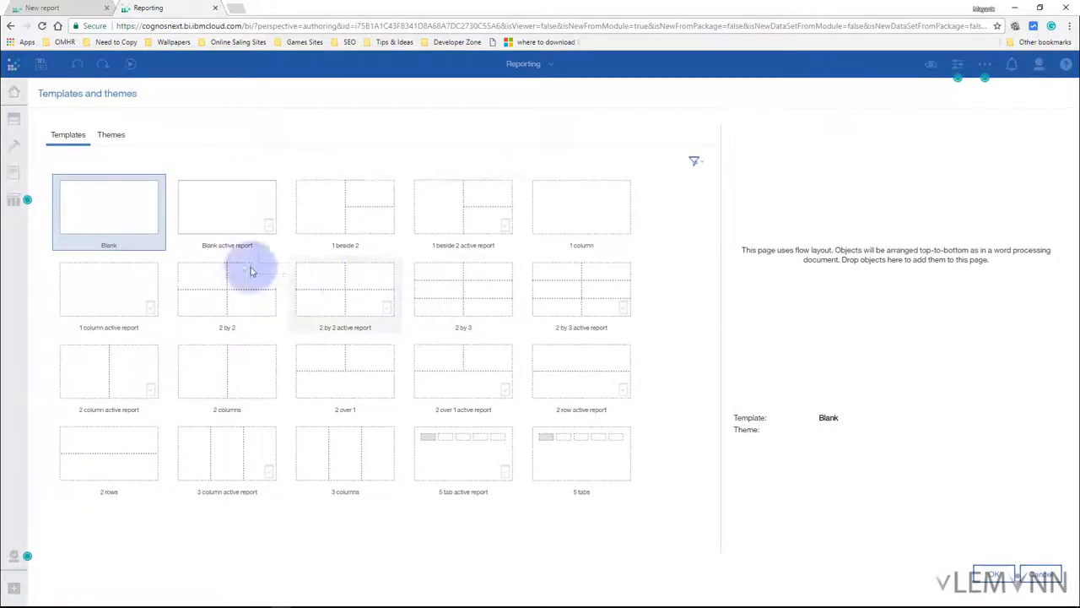
left_click(111, 134)
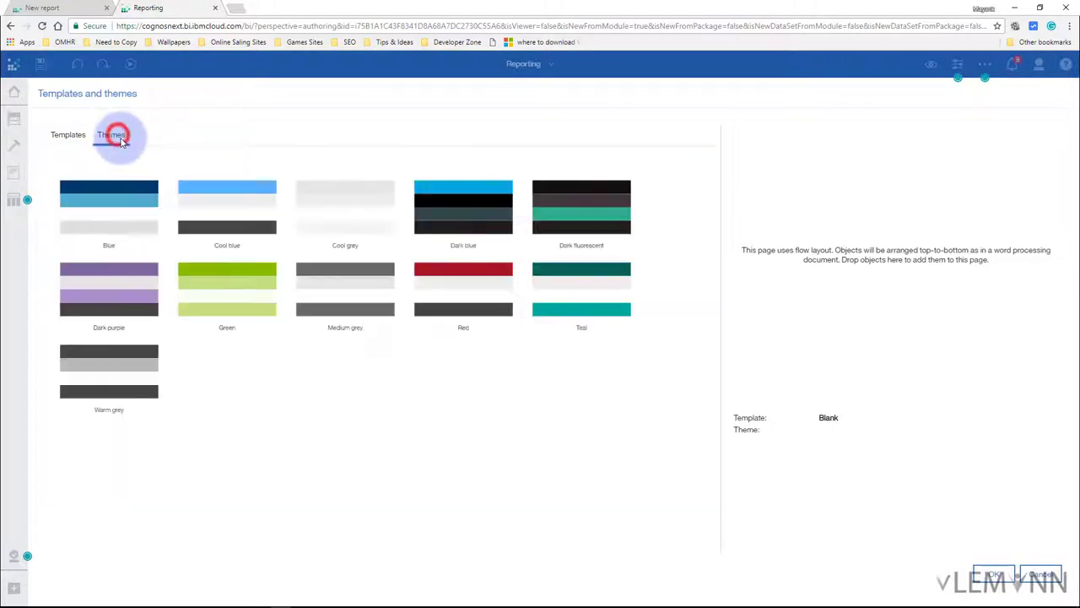
left_click(226, 287)
left_click(986, 575)
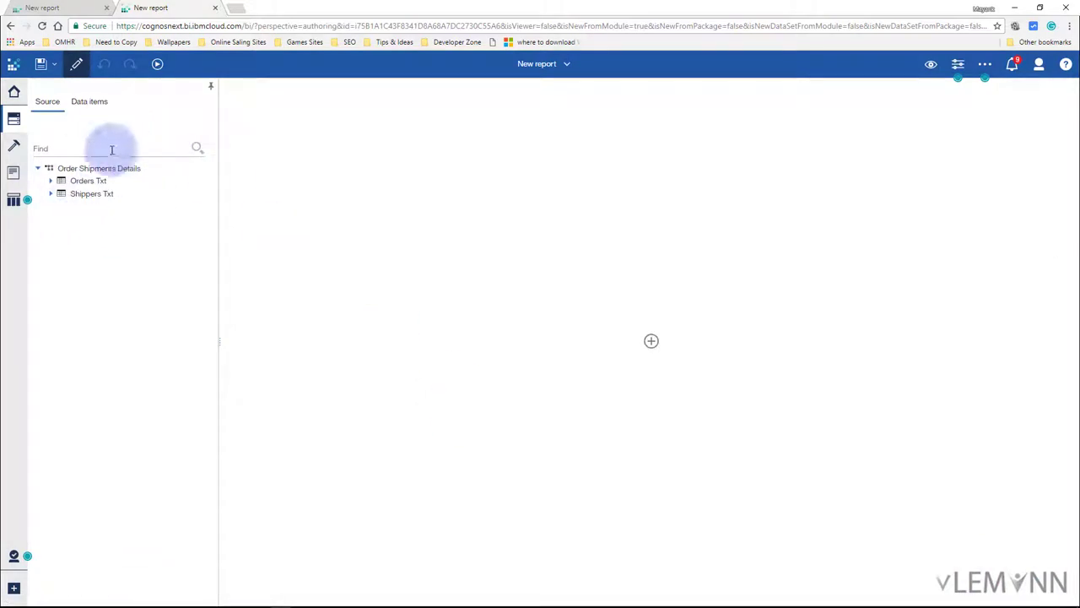
left_click(102, 192)
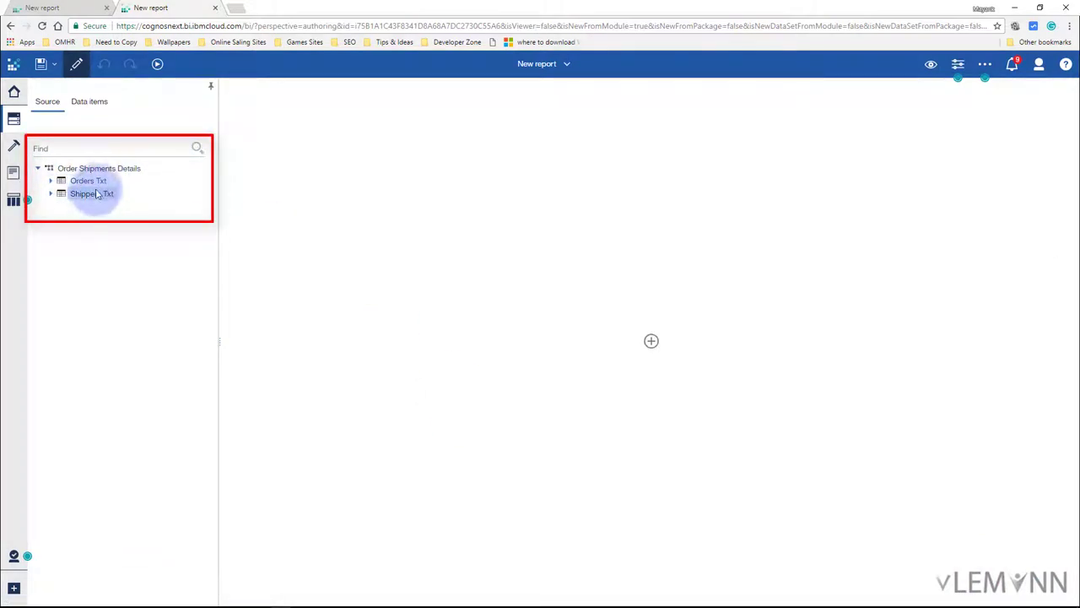
- Add Order Shipments Details from the Data Modles folder in My content as the first report's source, and return to the second report
left_click(48, 8)
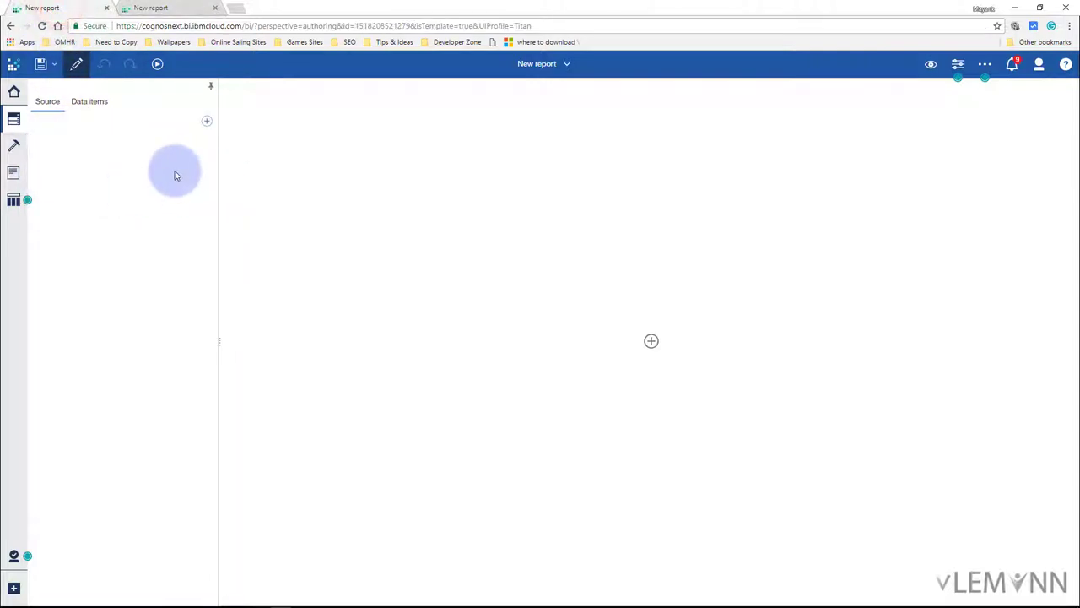
left_click(206, 122)
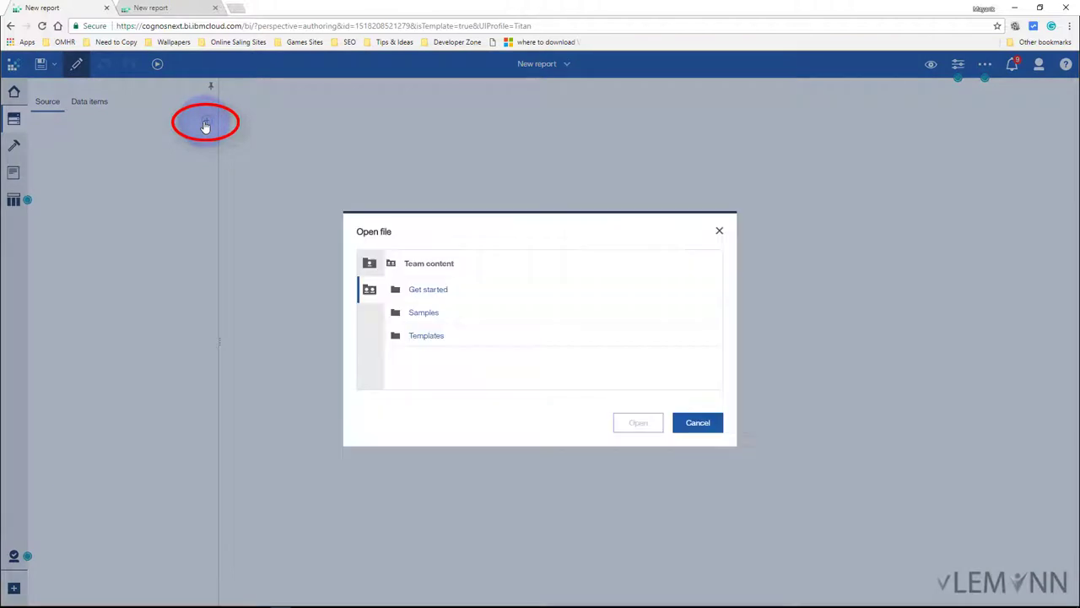
left_click(371, 265)
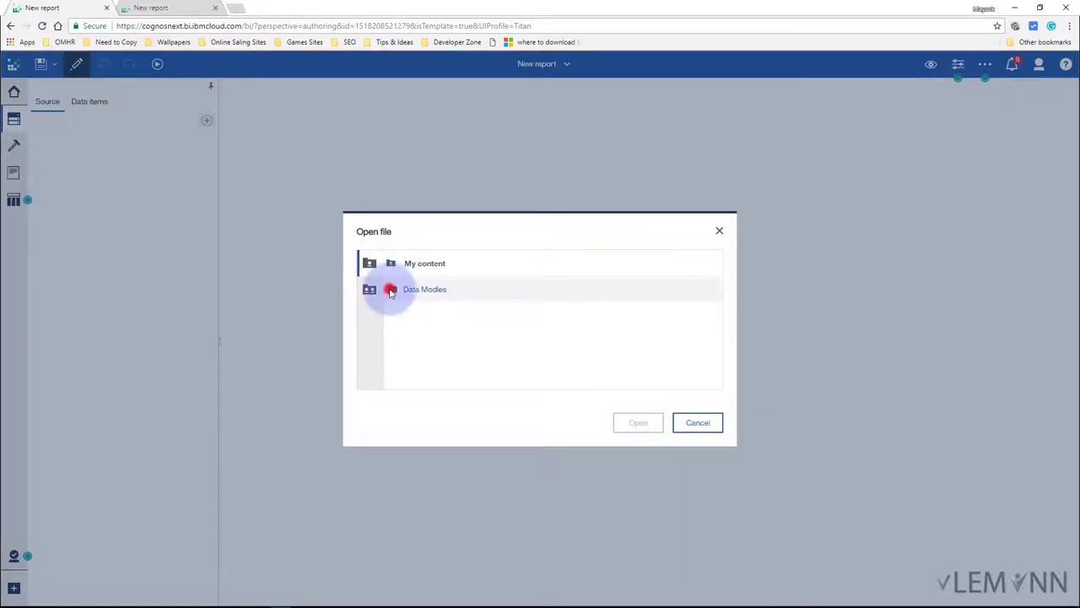
left_click(390, 290)
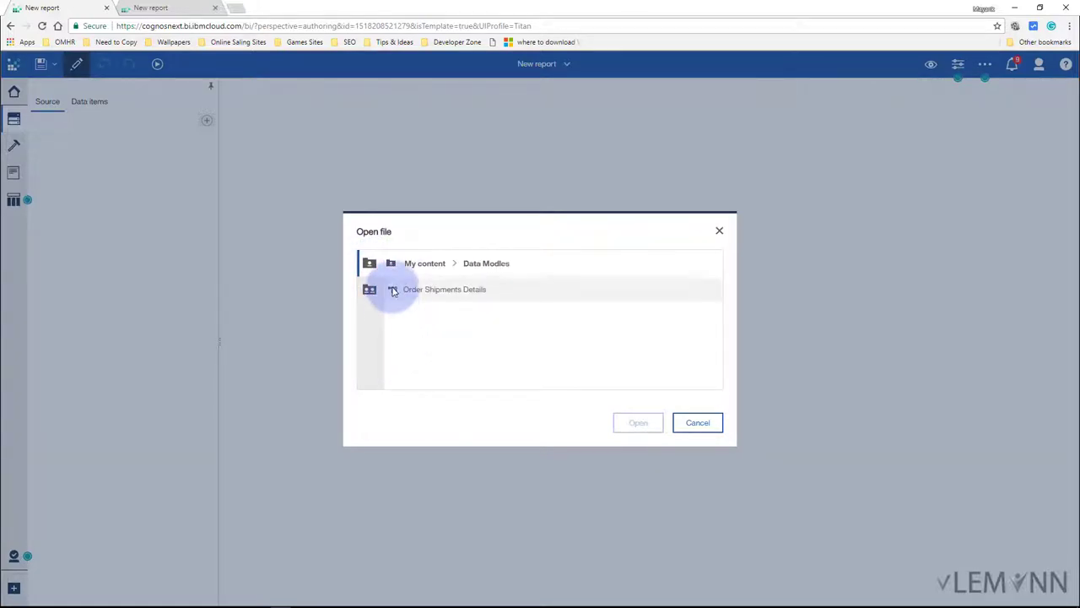
left_click(393, 290)
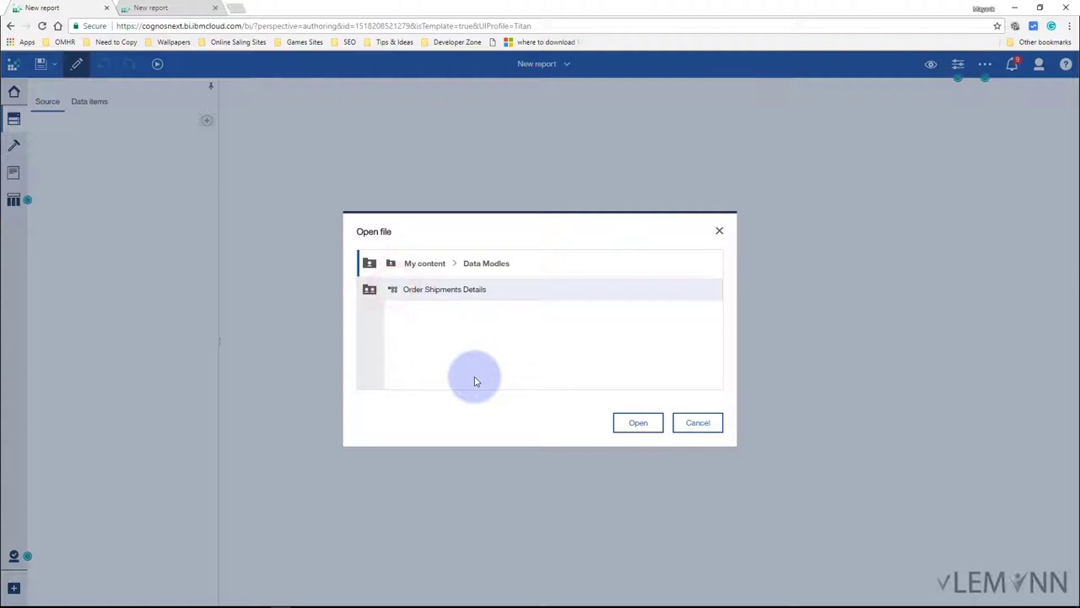
left_click(634, 422)
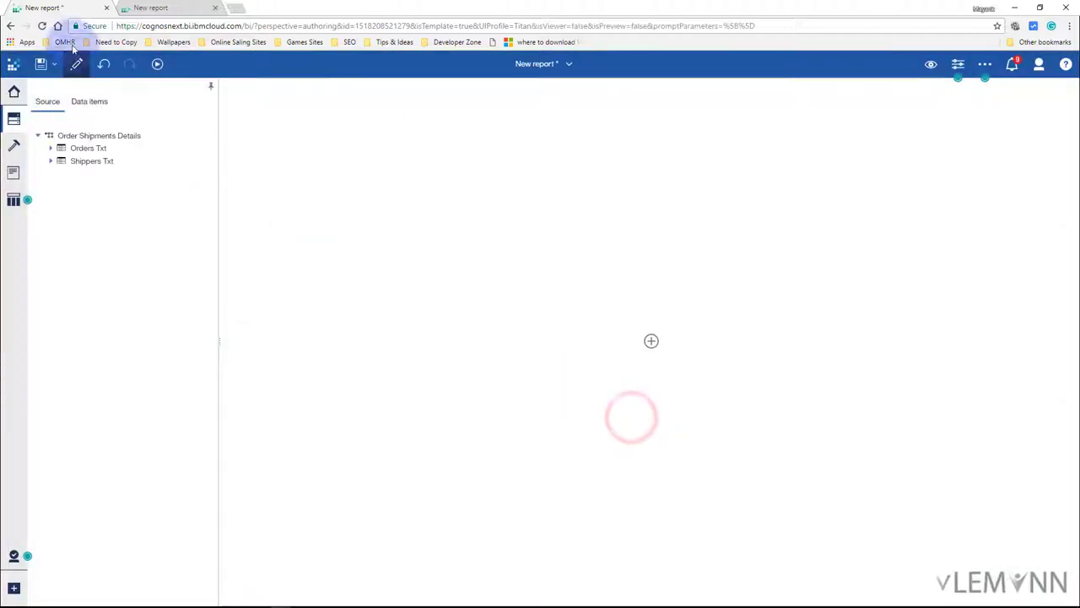
left_click(168, 8)
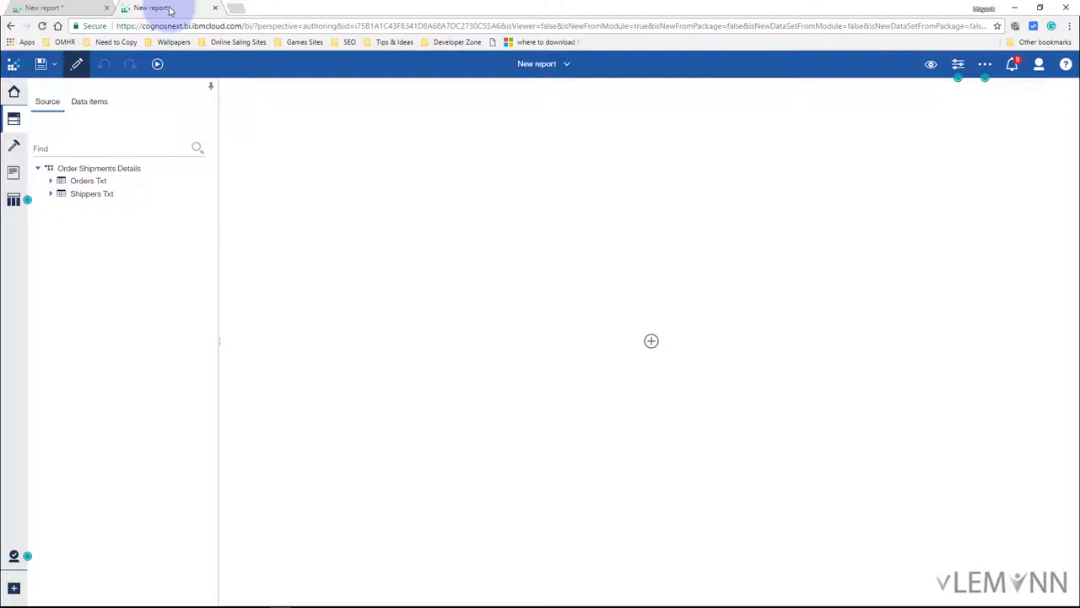
- Close the first report's browser tab, discarding its unsaved changes, and check the remaining report's list of open items
left_click(53, 8)
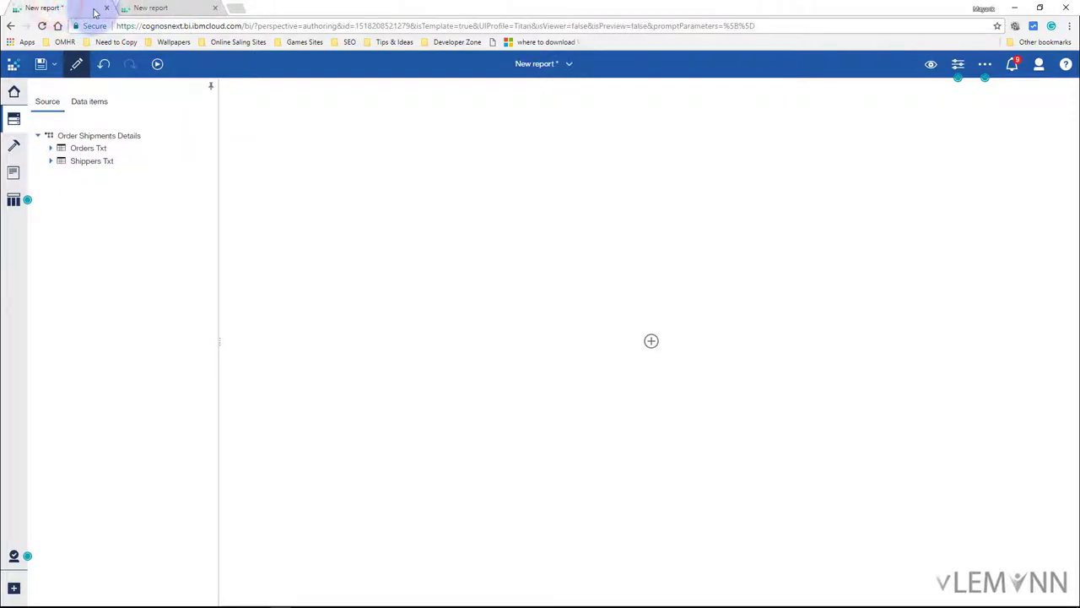
left_click(106, 8)
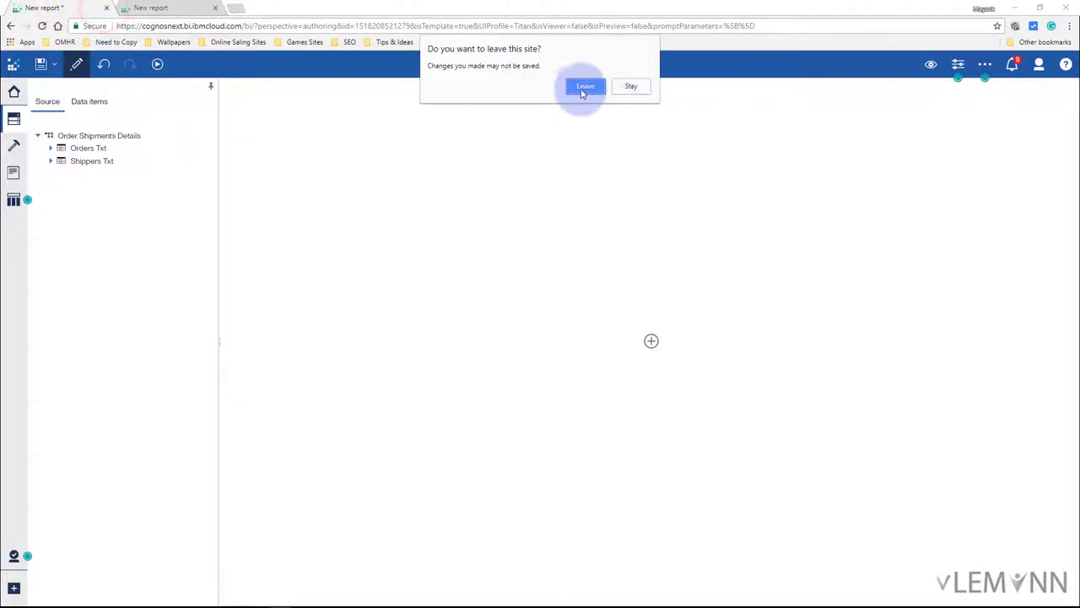
left_click(575, 89)
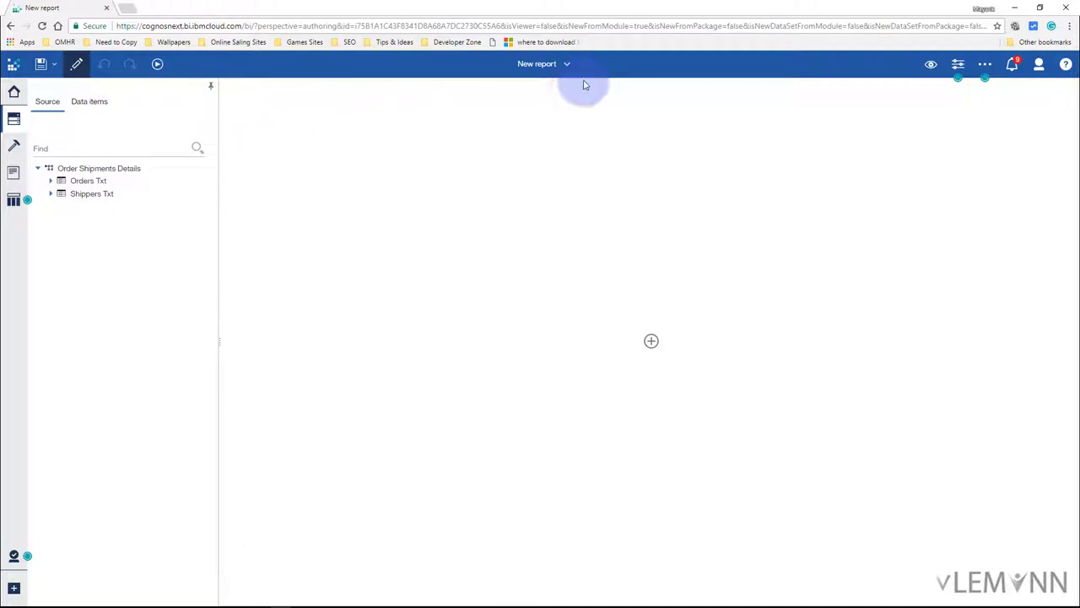
left_click(568, 65)
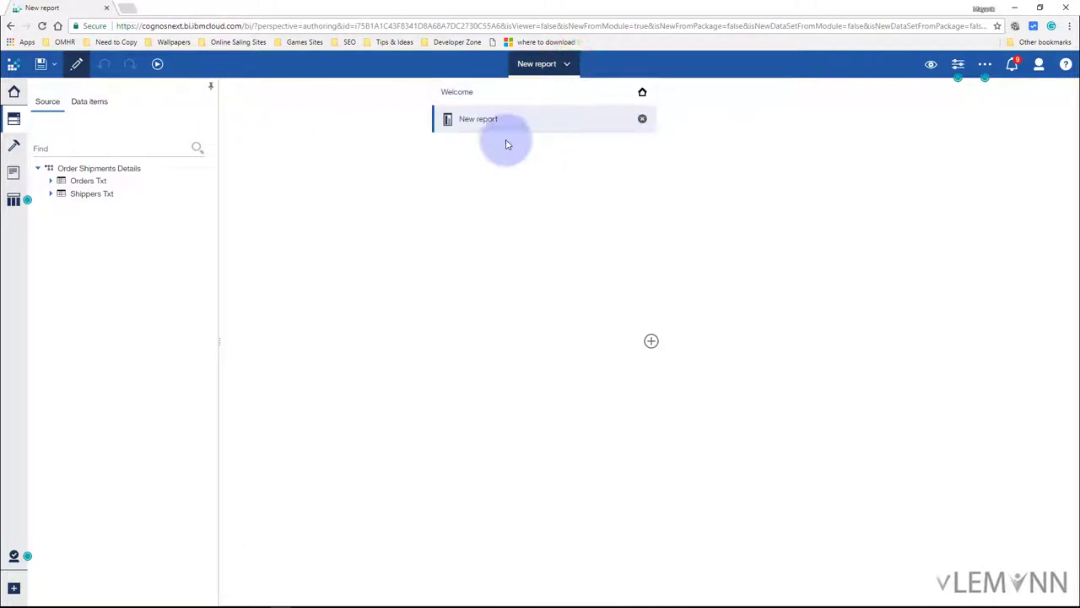
left_click(73, 10)
left_click(536, 207)
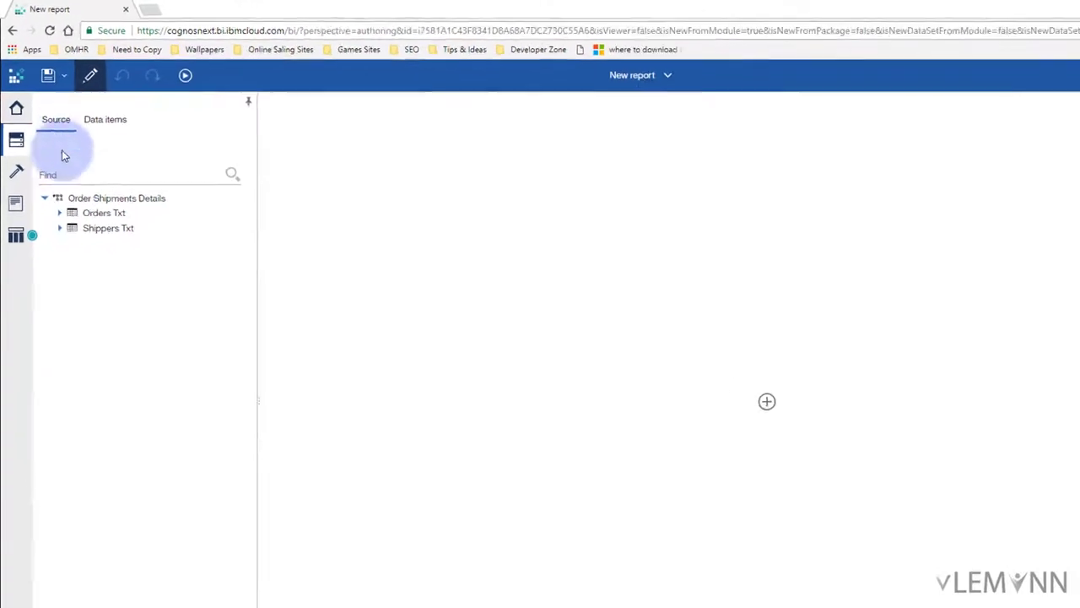
- Expand the Orders Txt and Shippers Txt tables of Order Shipments Details and check the report's data items
left_click(46, 198)
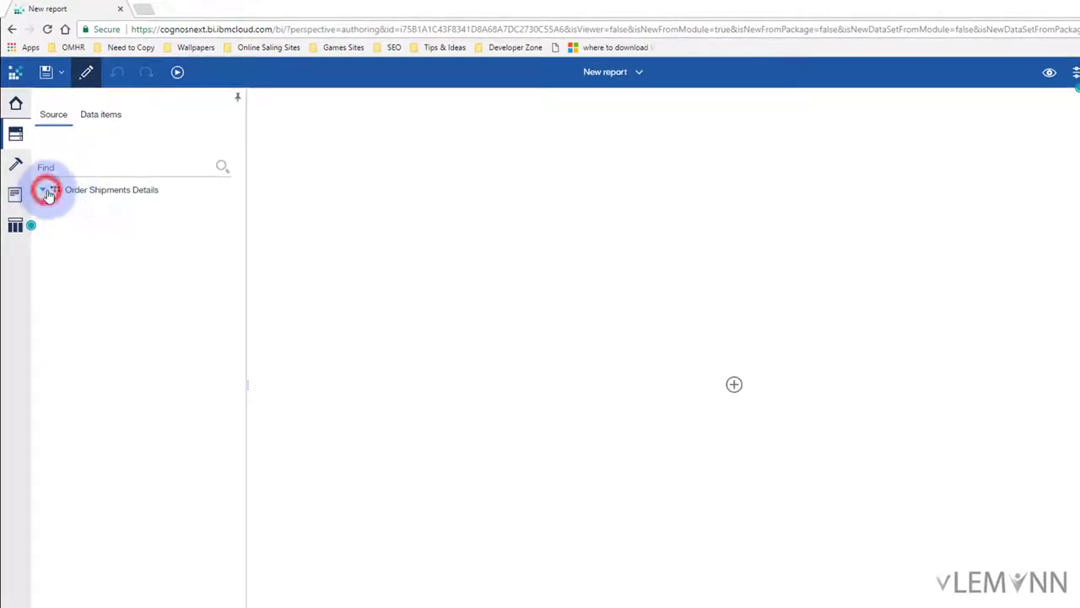
left_click(46, 192)
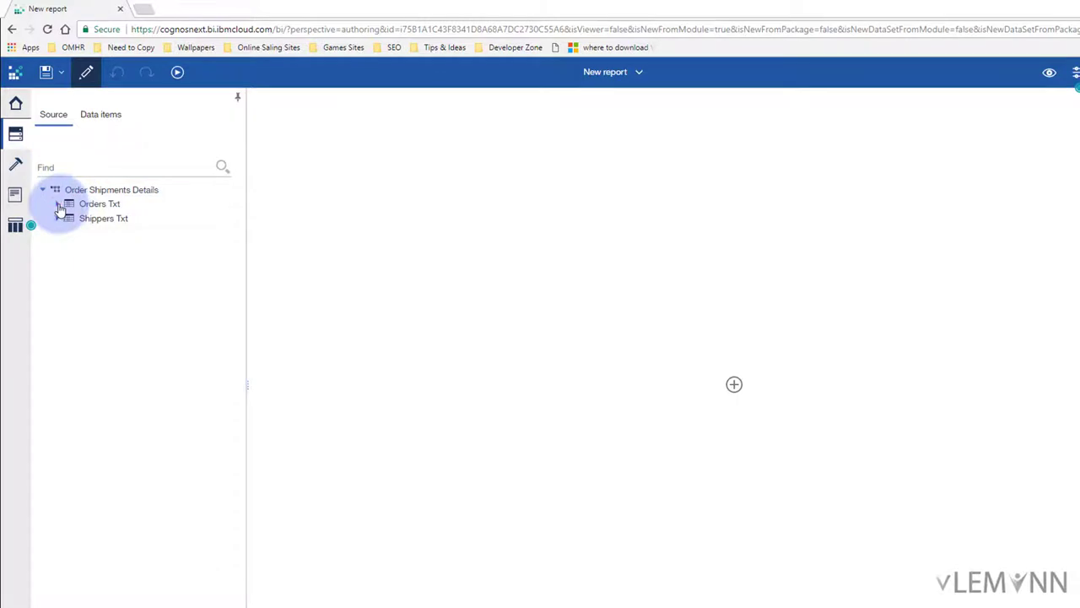
left_click(56, 204)
left_click(57, 419)
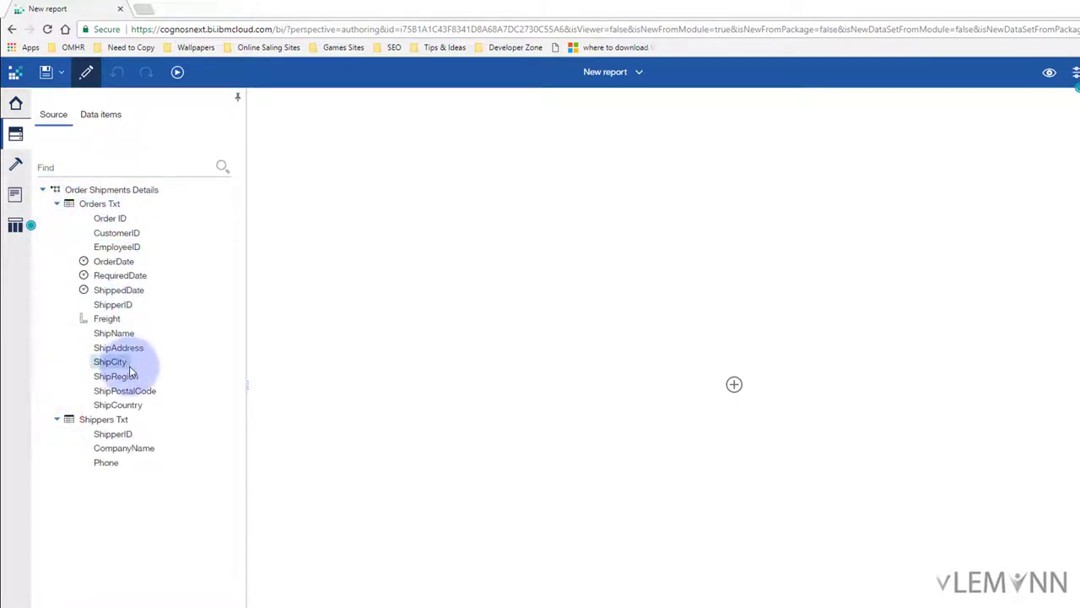
left_click(83, 116)
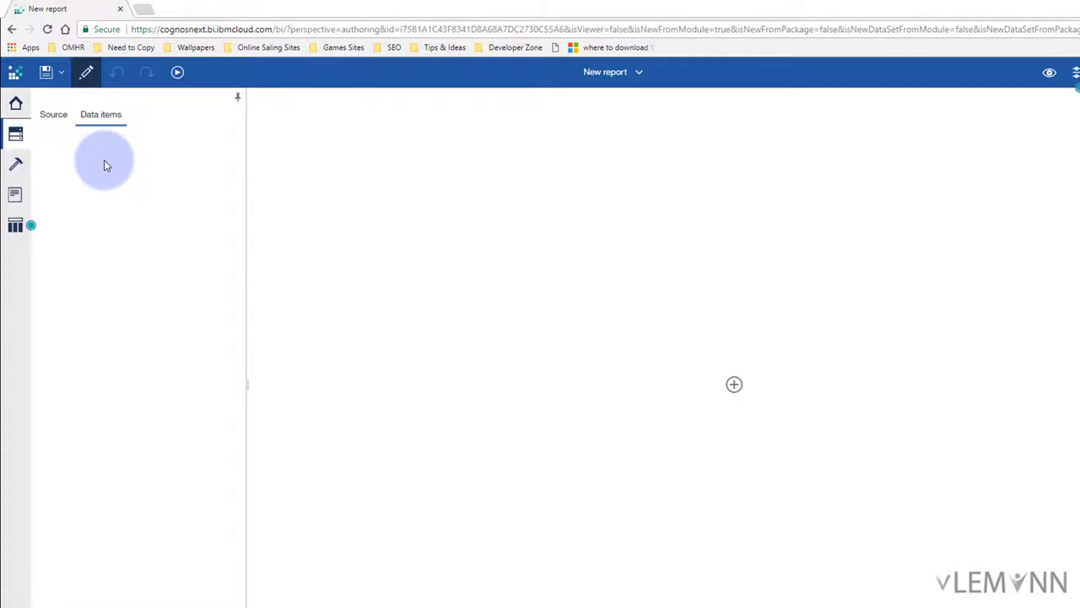
left_click(51, 118)
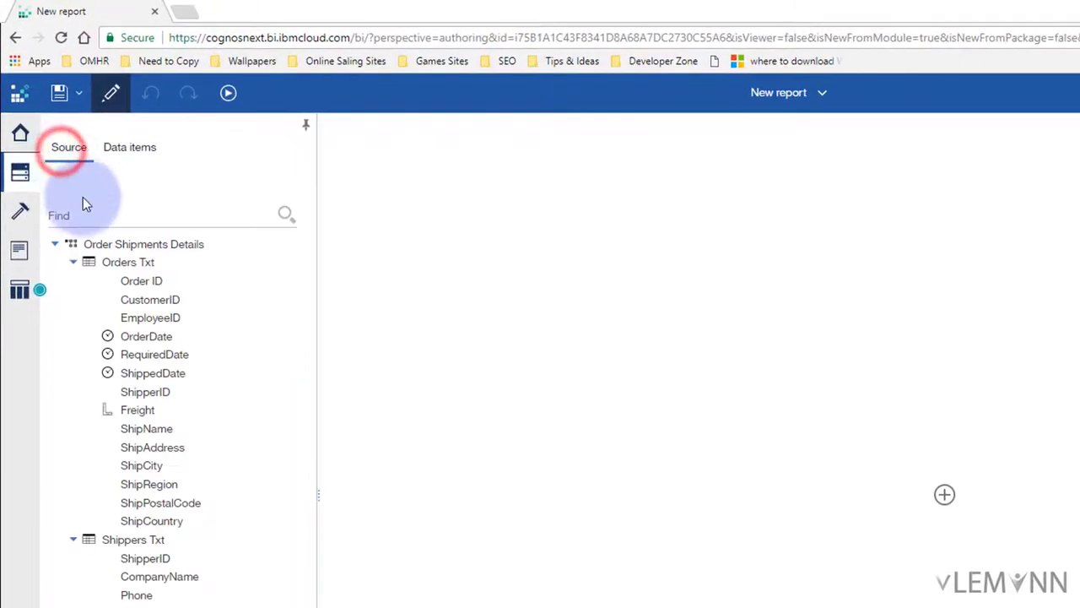
- Search the report's source for "Ord" and clear the search
left_click(85, 213)
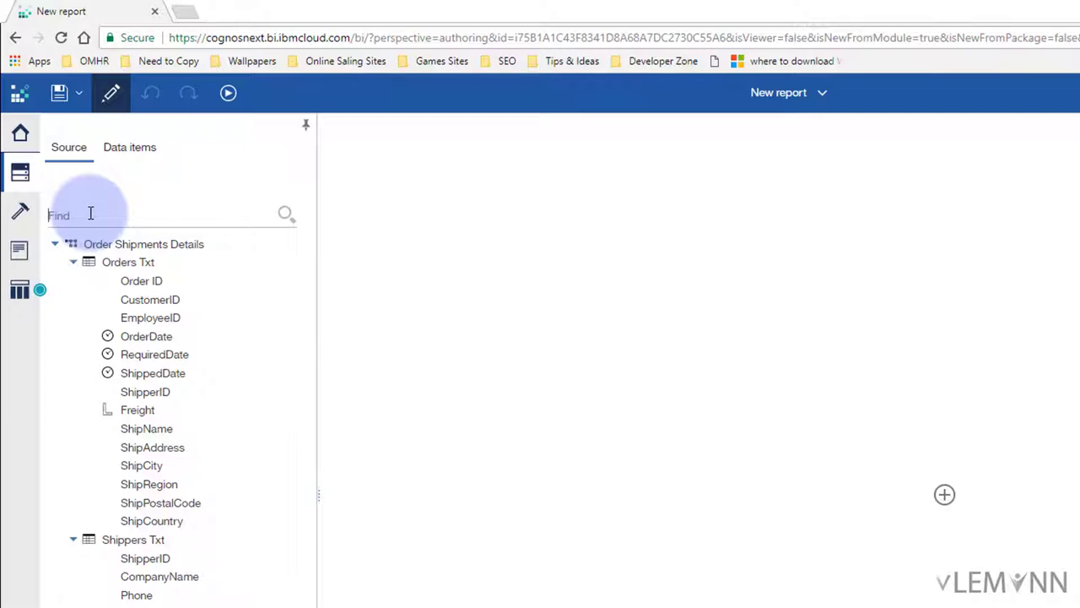
type("Ord")
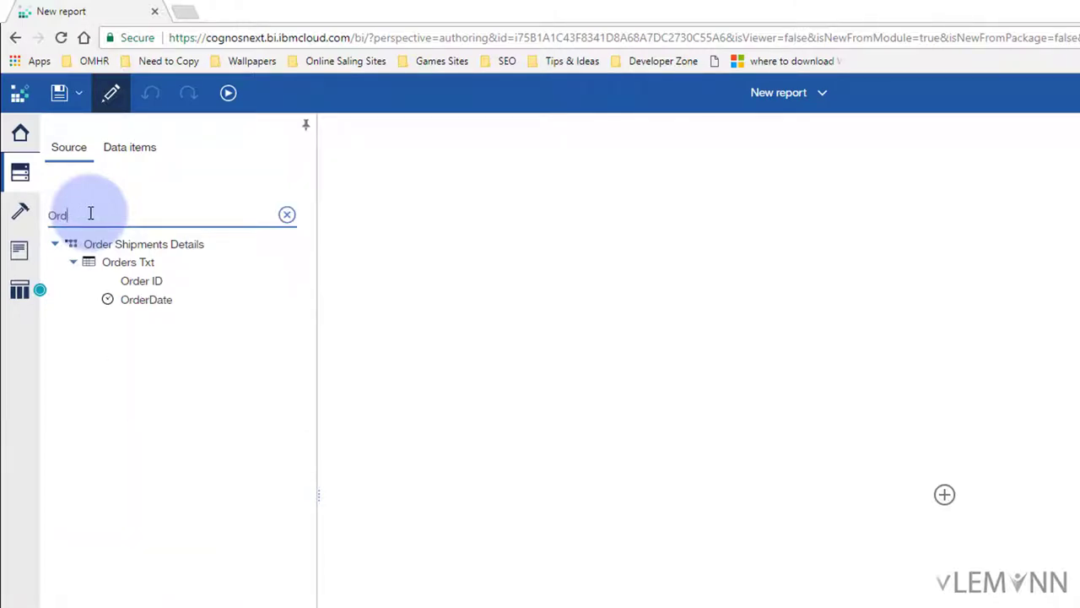
key("BackSpace")
key("BackSpace")
key("BackSpace")
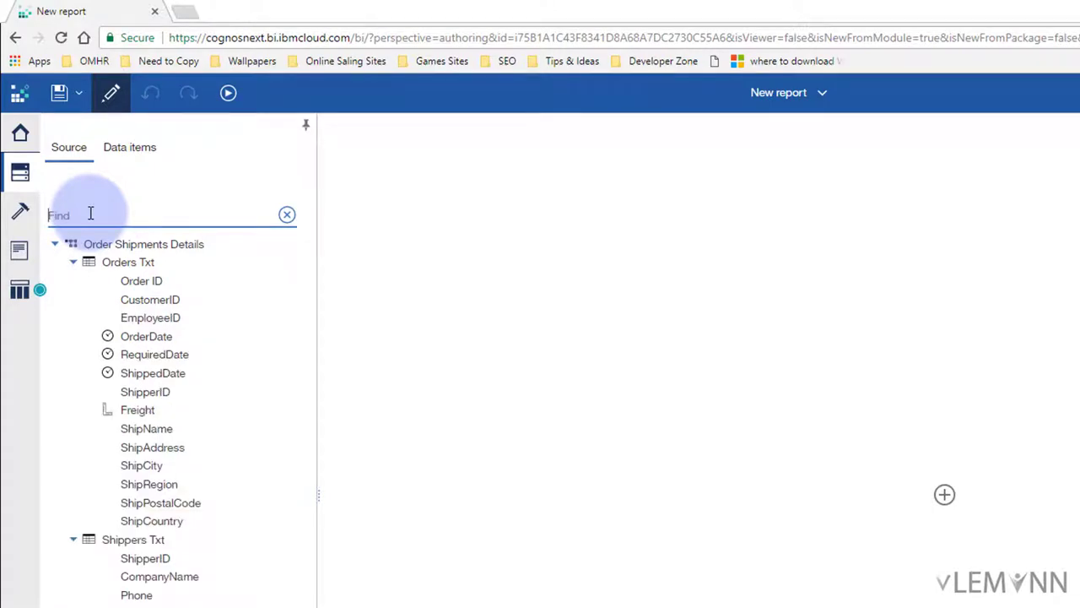
- Search the source fields for "Compa" and clear the search
type("Compa")
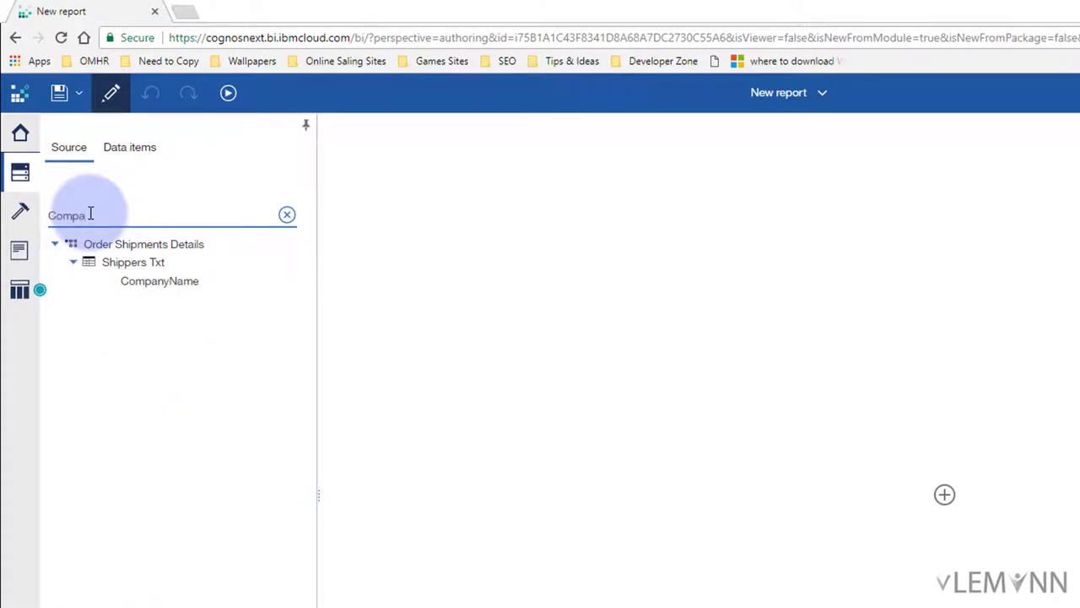
key("BackSpace")
key("BackSpace")
key("BackSpace")
key("BackSpace")
key("BackSpace")
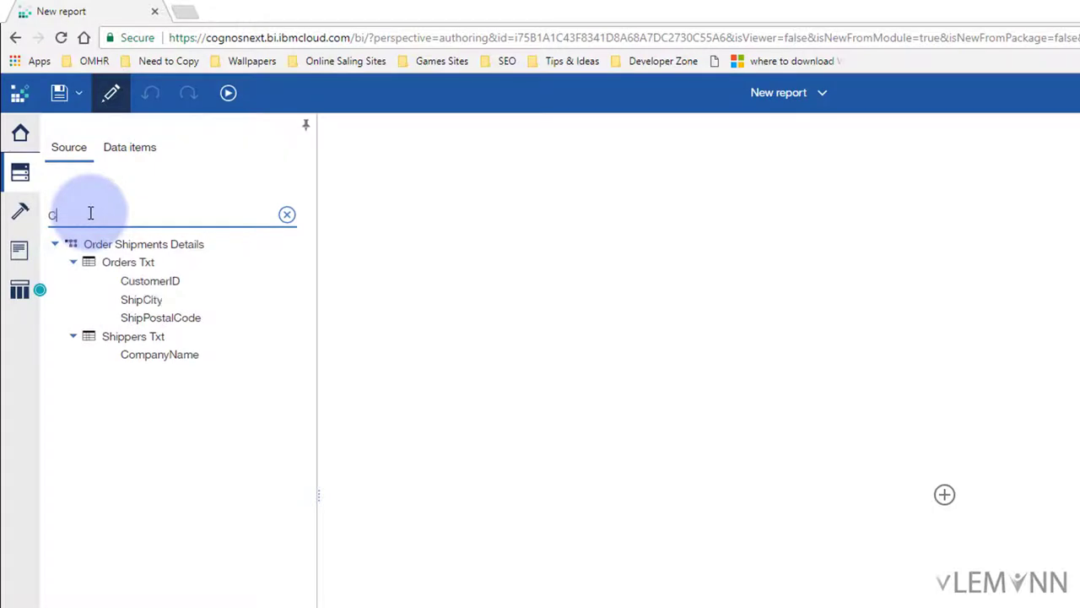
- Show the report toolbox and search it for "List"
left_click(20, 211)
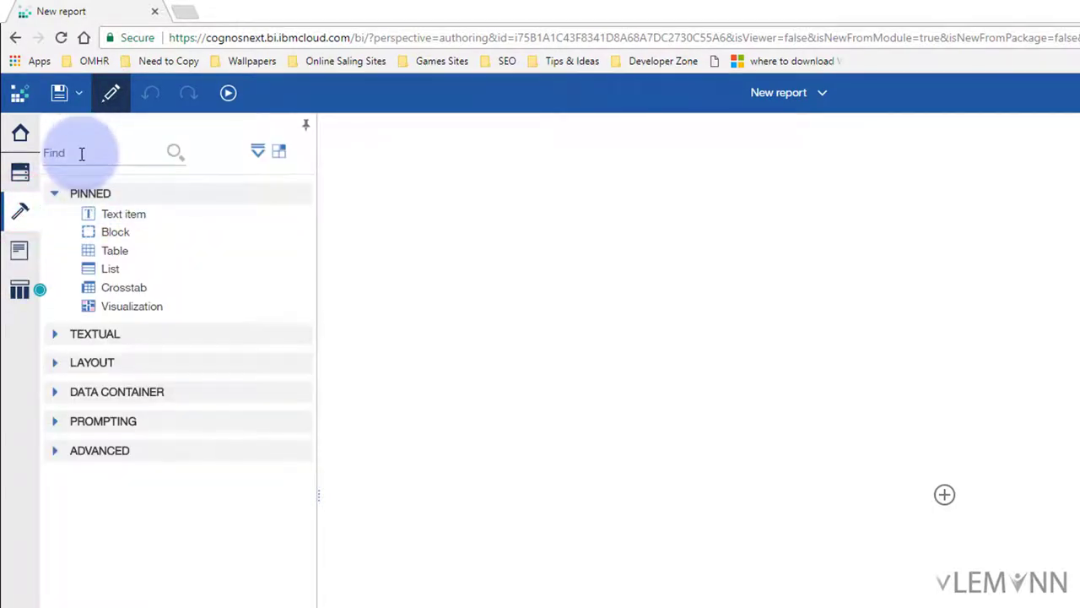
left_click(76, 153)
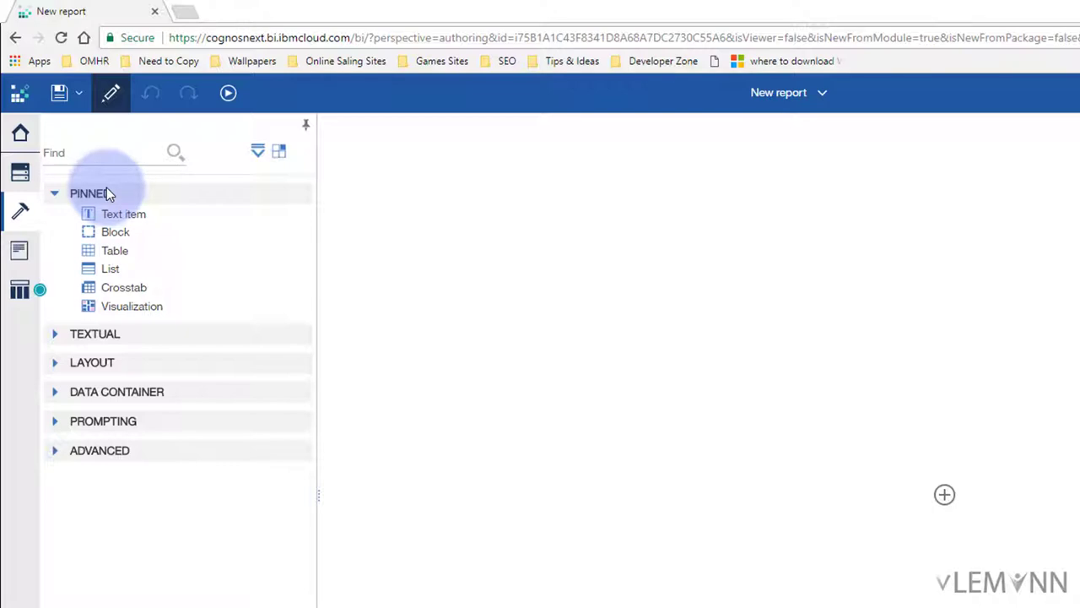
type("List")
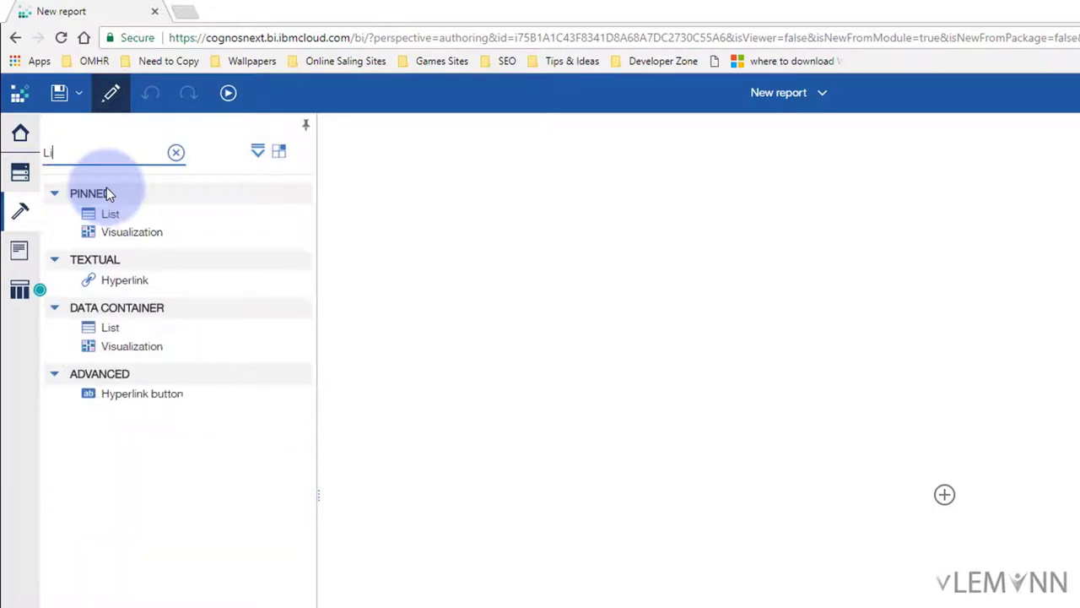
key("ctrl+a")
key("BackSpace")
type("List")
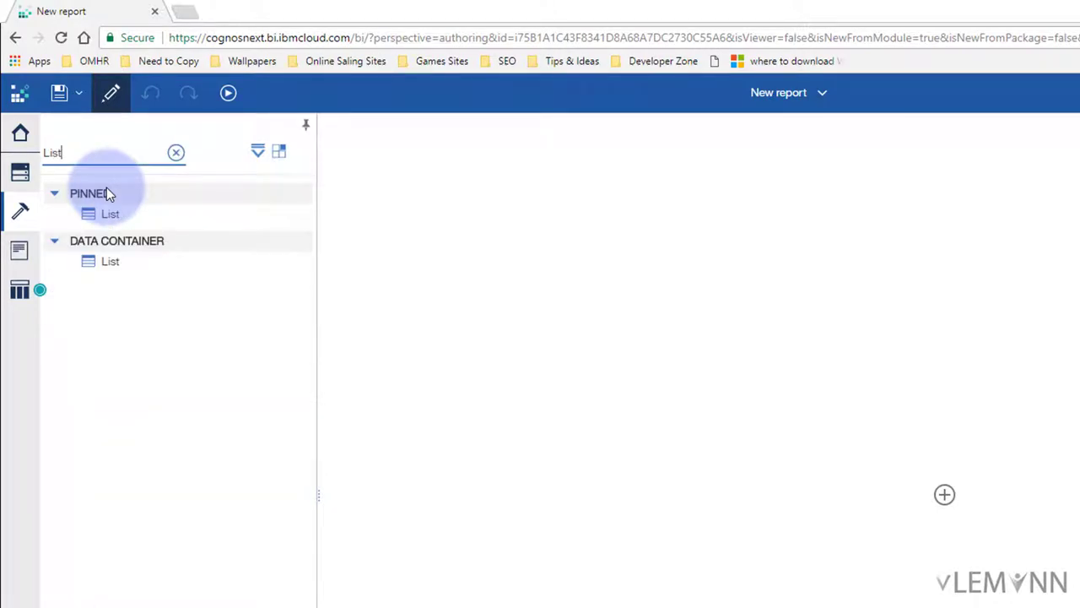
- Search the toolbox for "Va" instead and clear the search
key("BackSpace")
key("BackSpace")
key("BackSpace")
key("BackSpace")
type("Va")
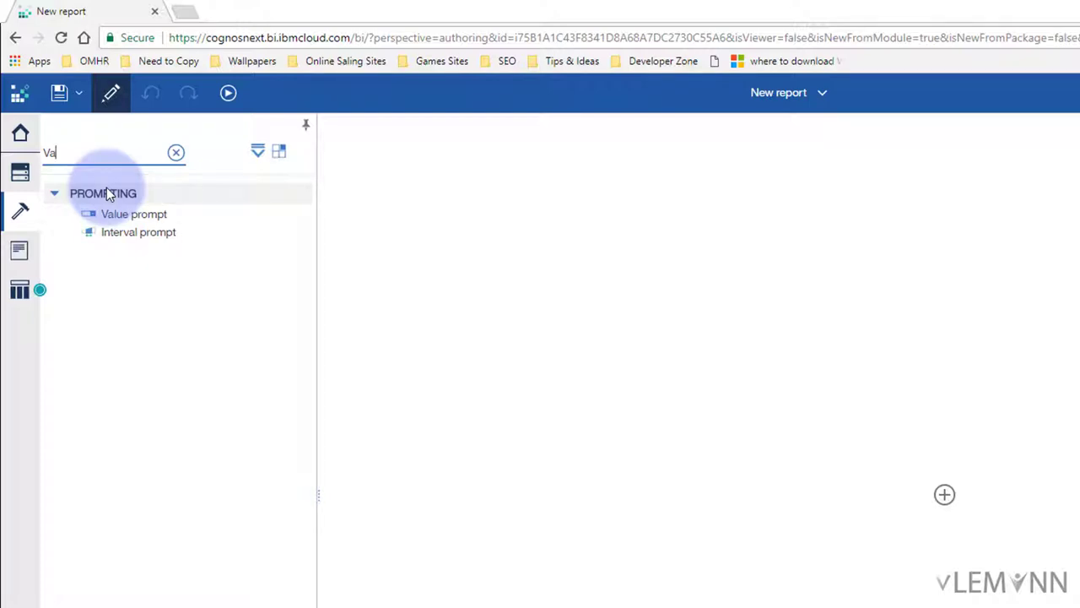
key("BackSpace")
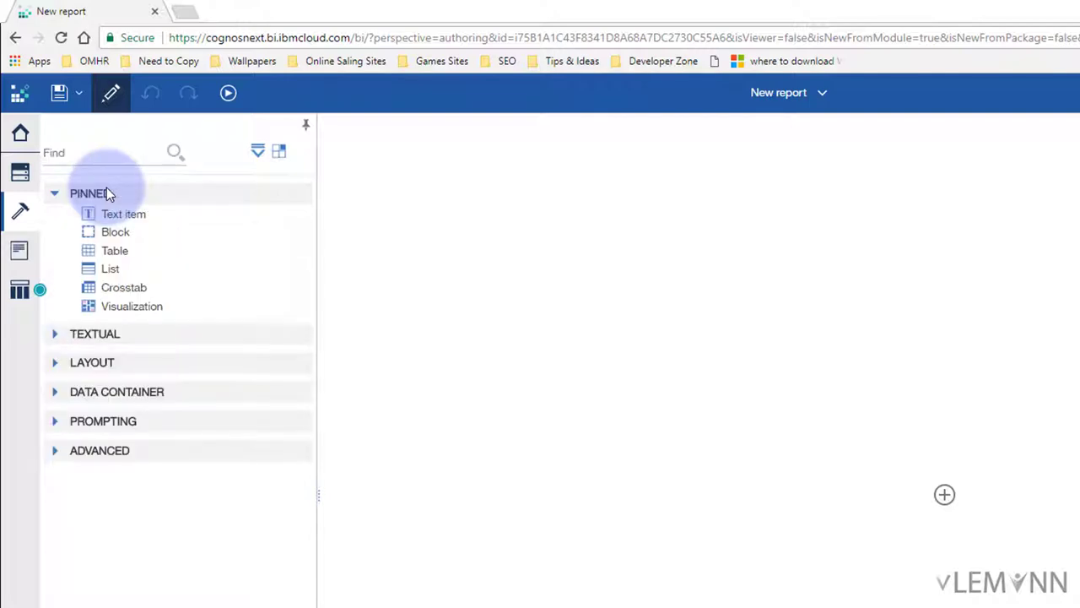
- Preview the toolbox with all groups expanded and as an icon grid, returning each time to the grouped list
left_click(260, 152)
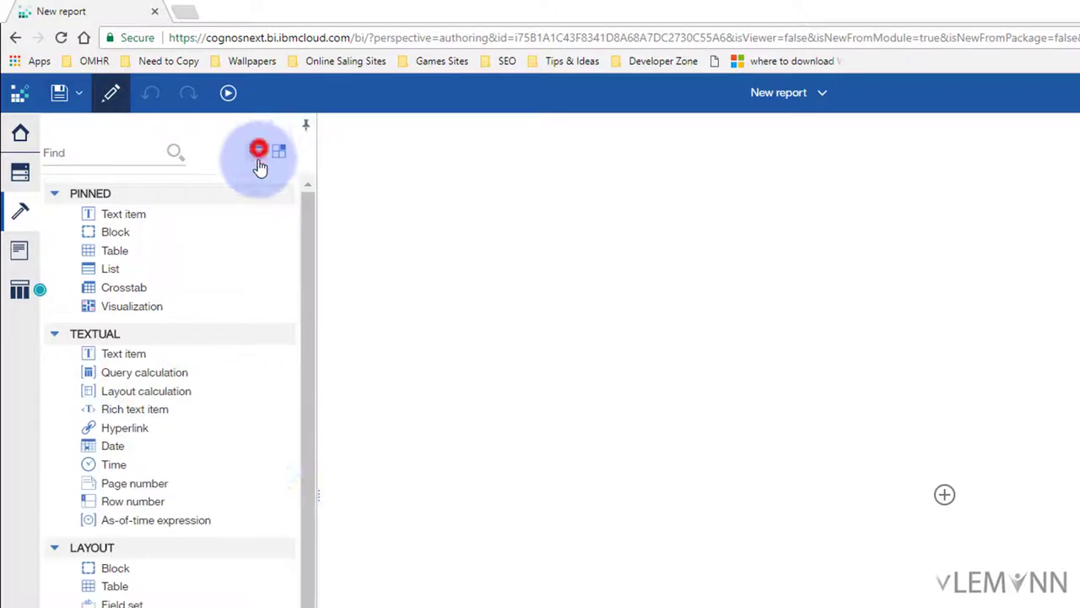
left_click(257, 152)
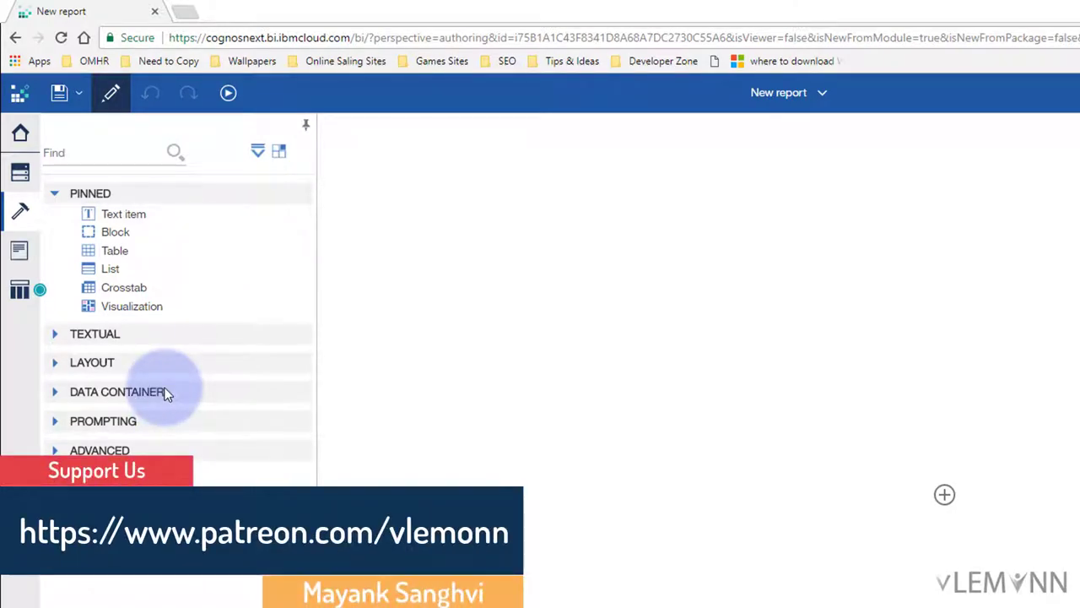
left_click(278, 151)
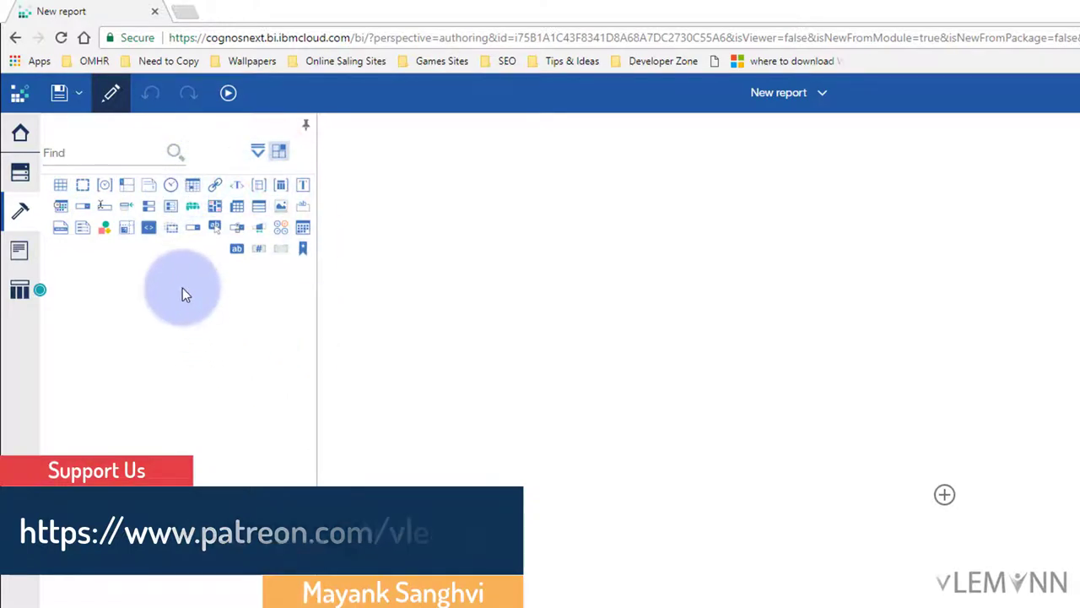
left_click(280, 153)
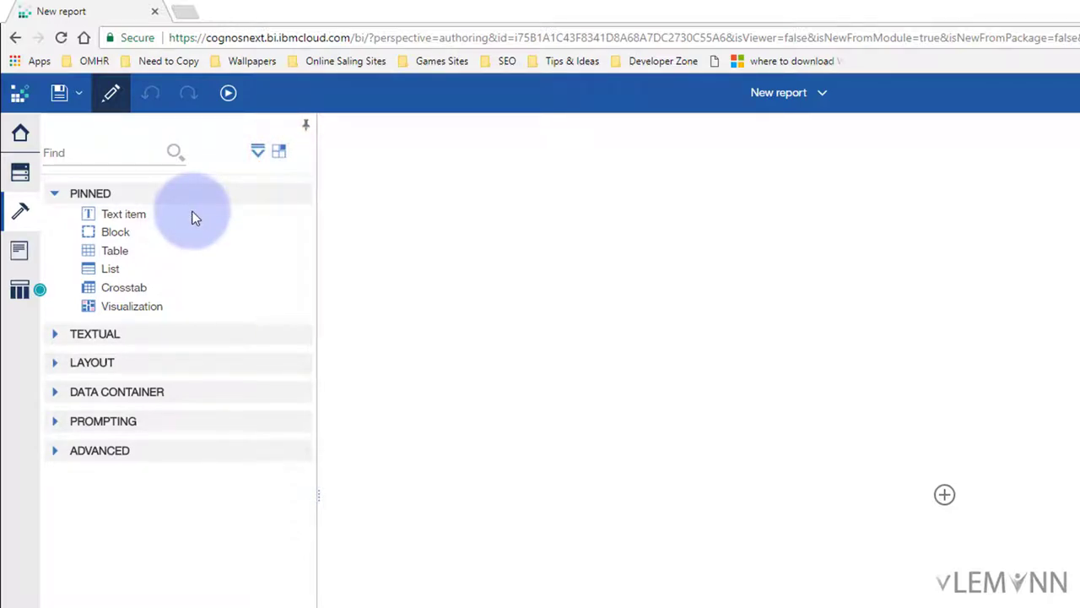
- Examine the report's pages, its queries and the neighbouring condition explorer, and return to the data source view
left_click(20, 250)
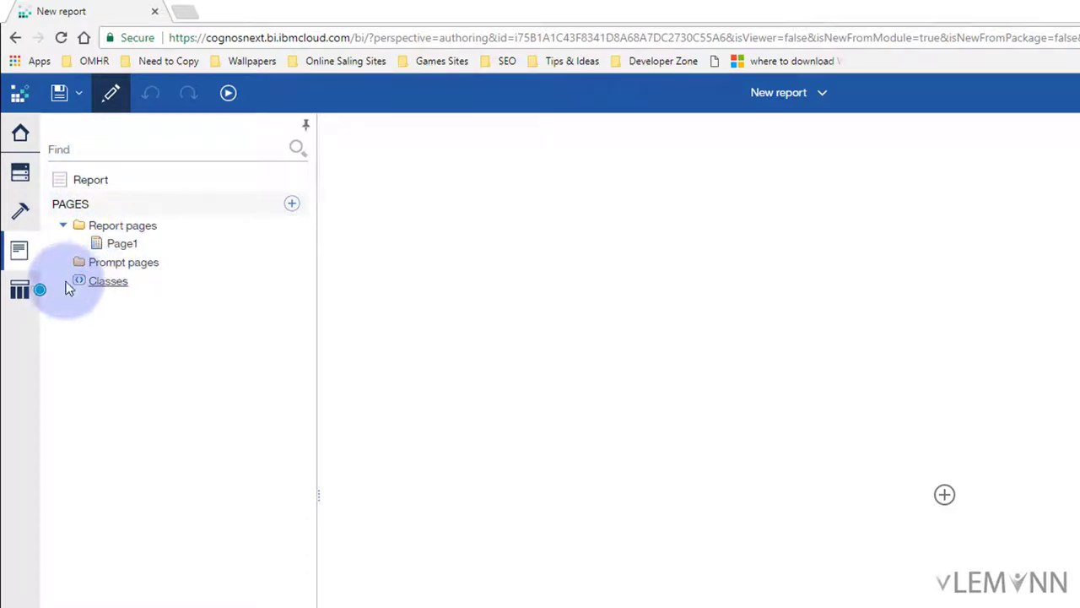
left_click(21, 290)
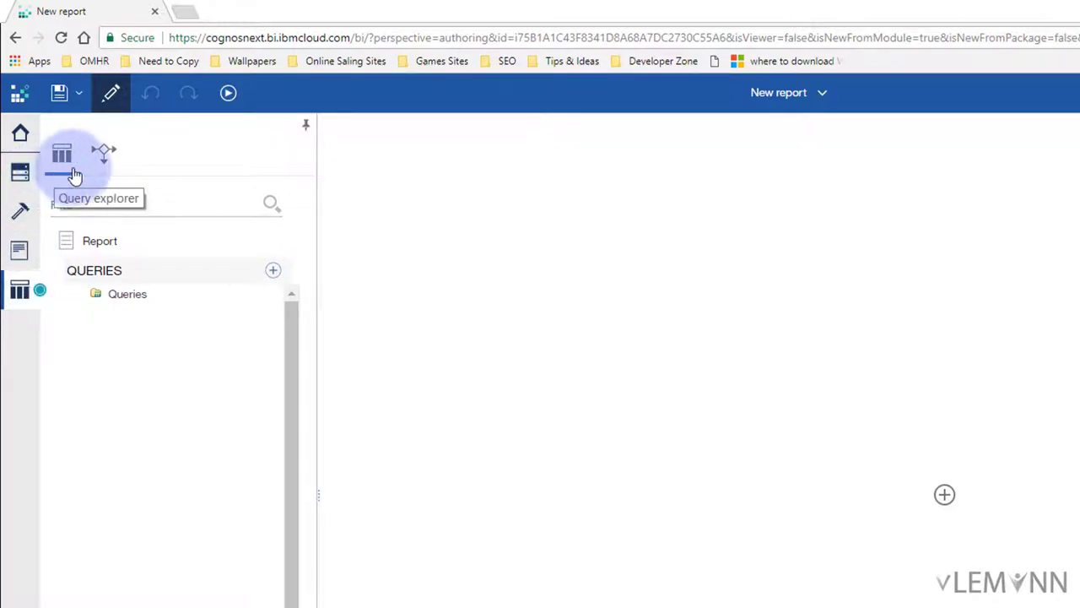
left_click(107, 160)
left_click(92, 207)
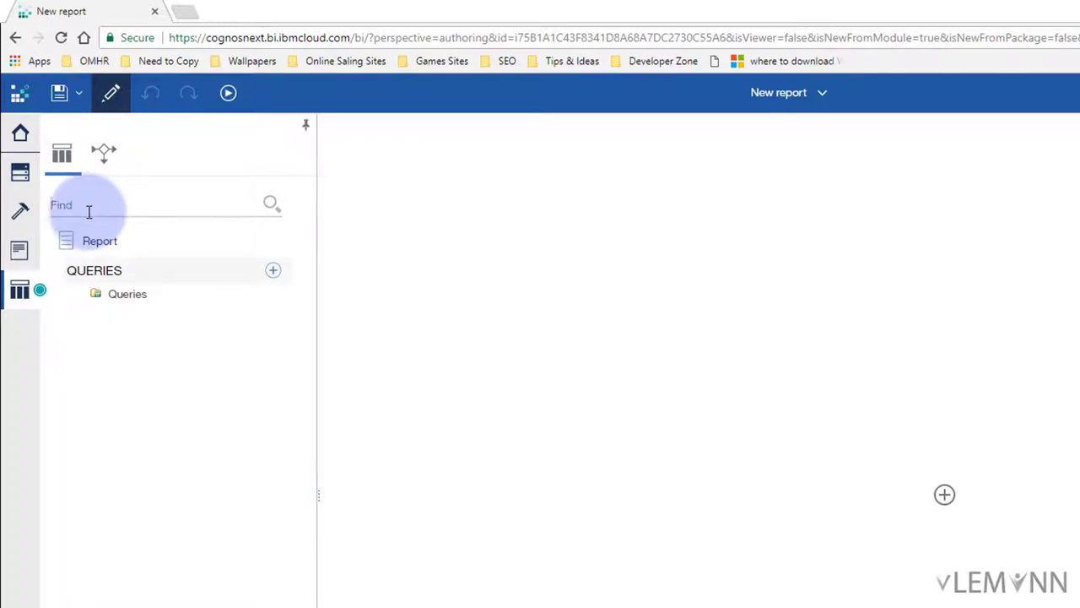
left_click(104, 150)
left_click(118, 203)
left_click(20, 173)
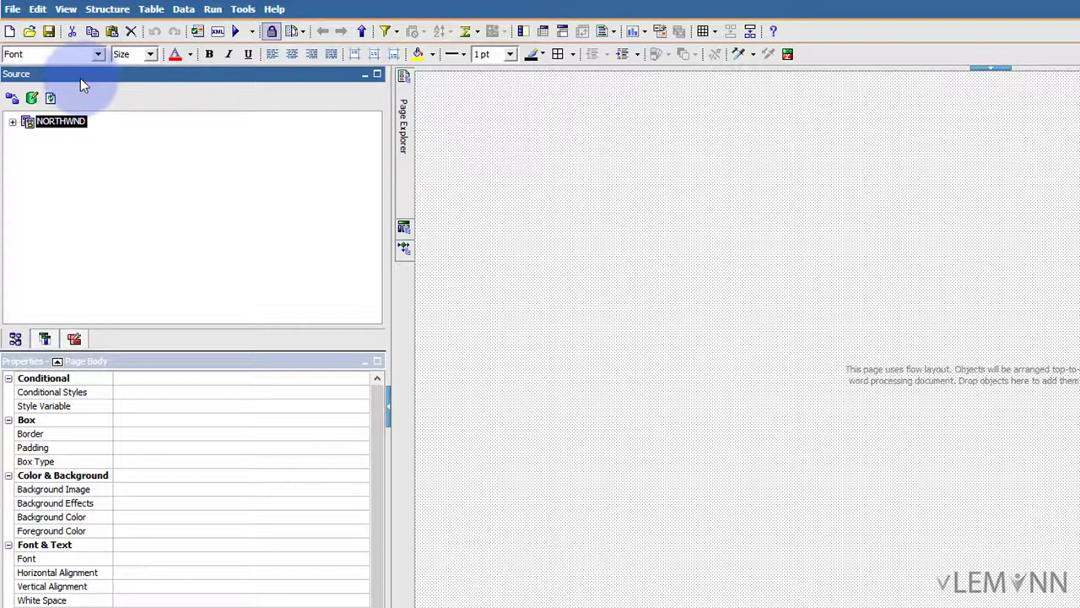
- In the older report authoring window with the NORTHWND package, view the Data Items, the Toolbox and the Page Body properties
left_click(44, 339)
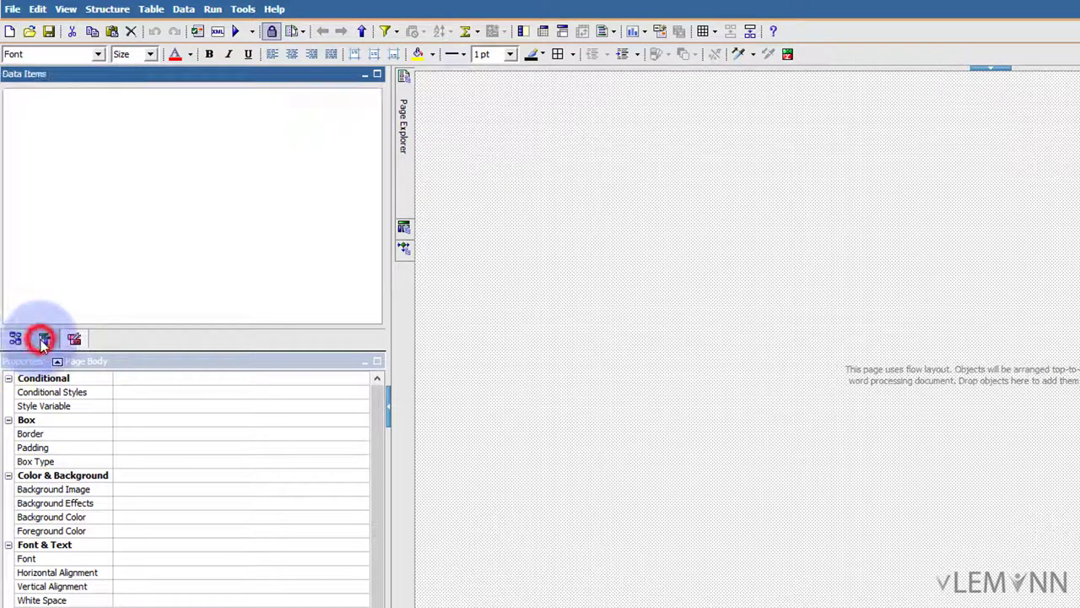
left_click(73, 338)
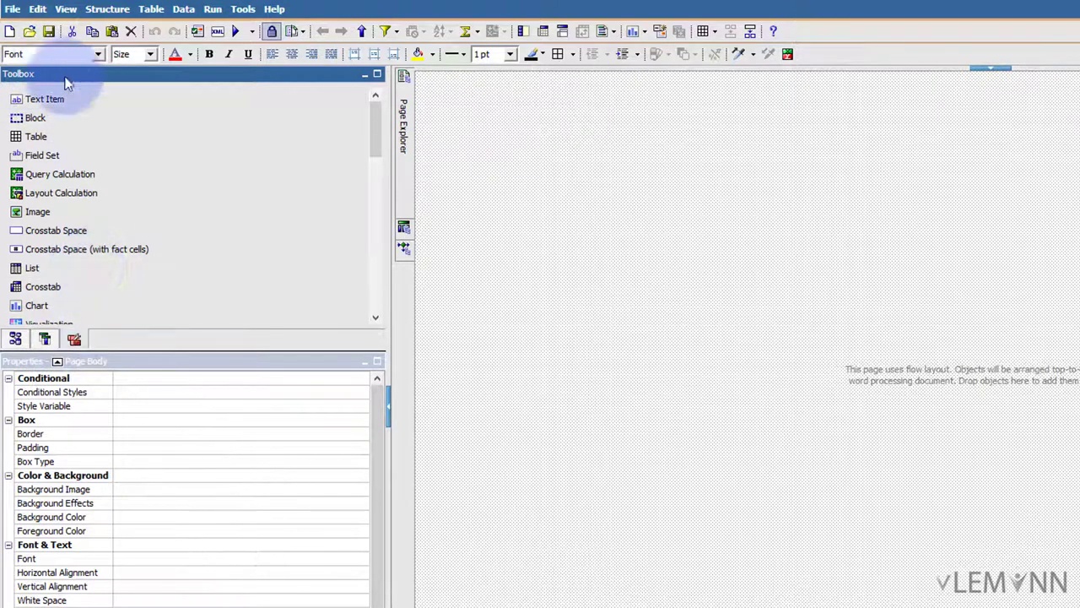
left_click(177, 369)
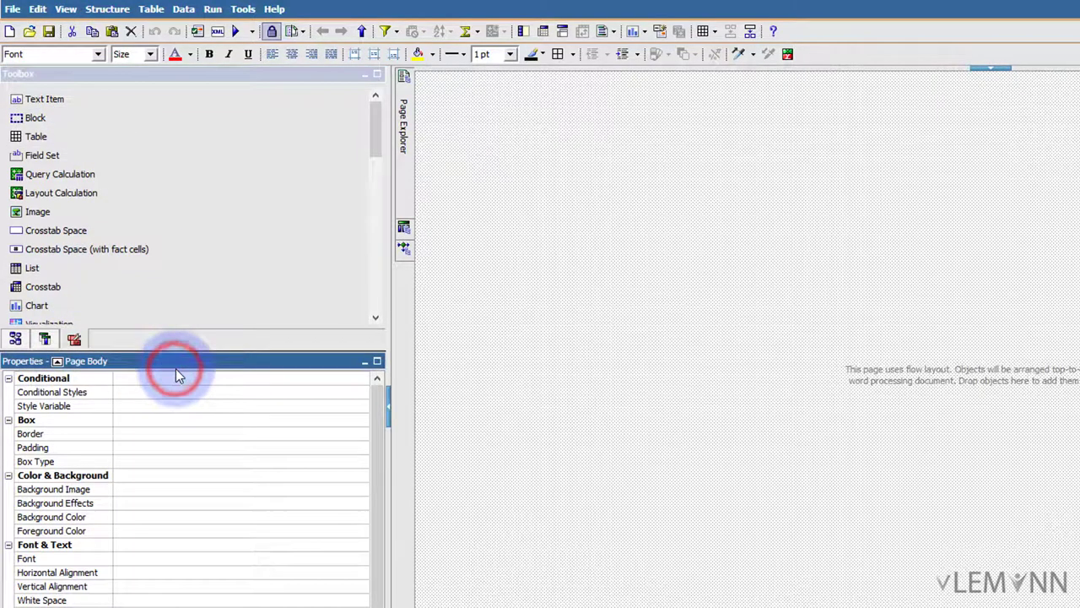
- Switch back to the new Cognos Analytics report and show the page body's properties
key("alt+Tab")
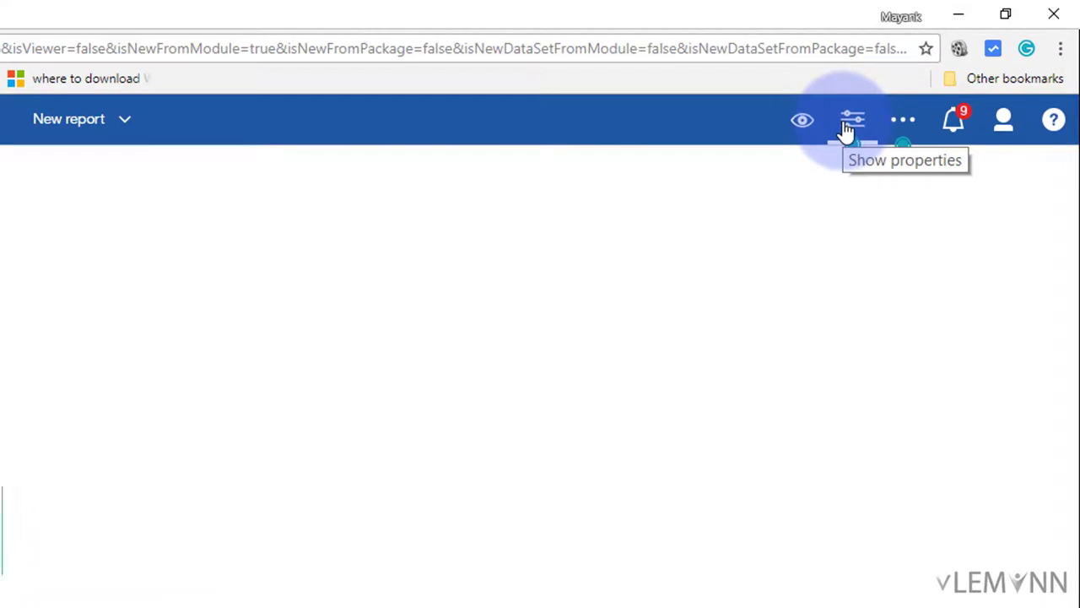
left_click(851, 125)
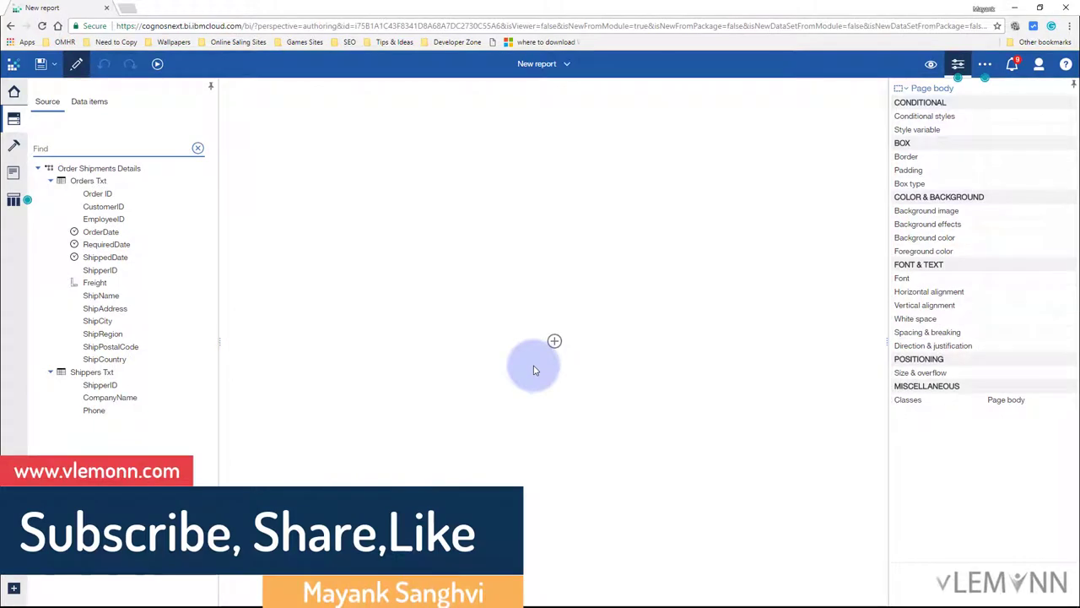
key("alt+Tab")
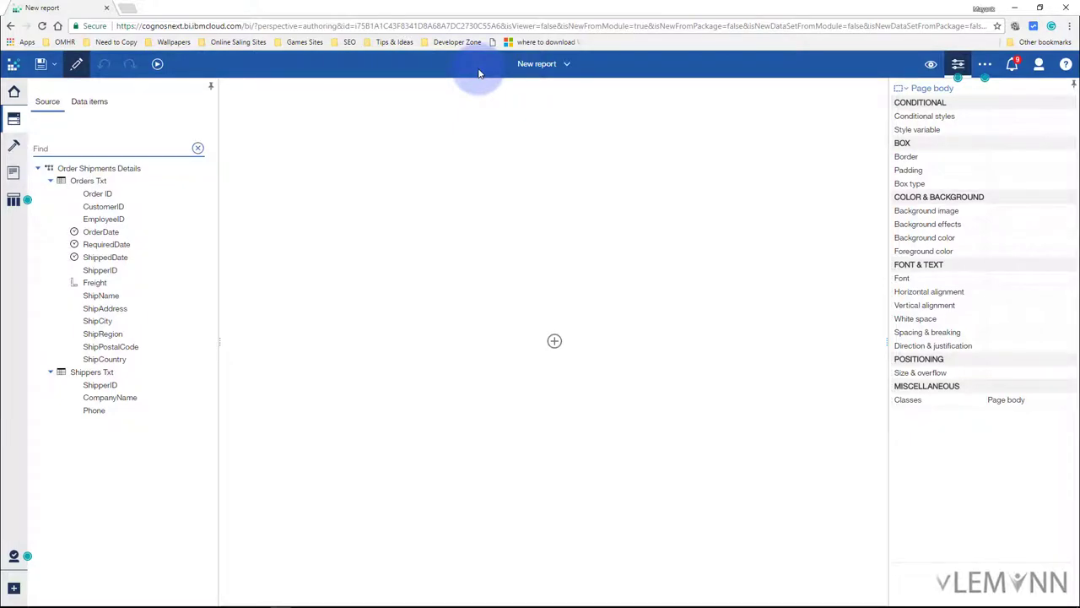
- Revisit the older report authoring window, return to the new report, insert an empty list on the page and remove it
key("alt+Tab")
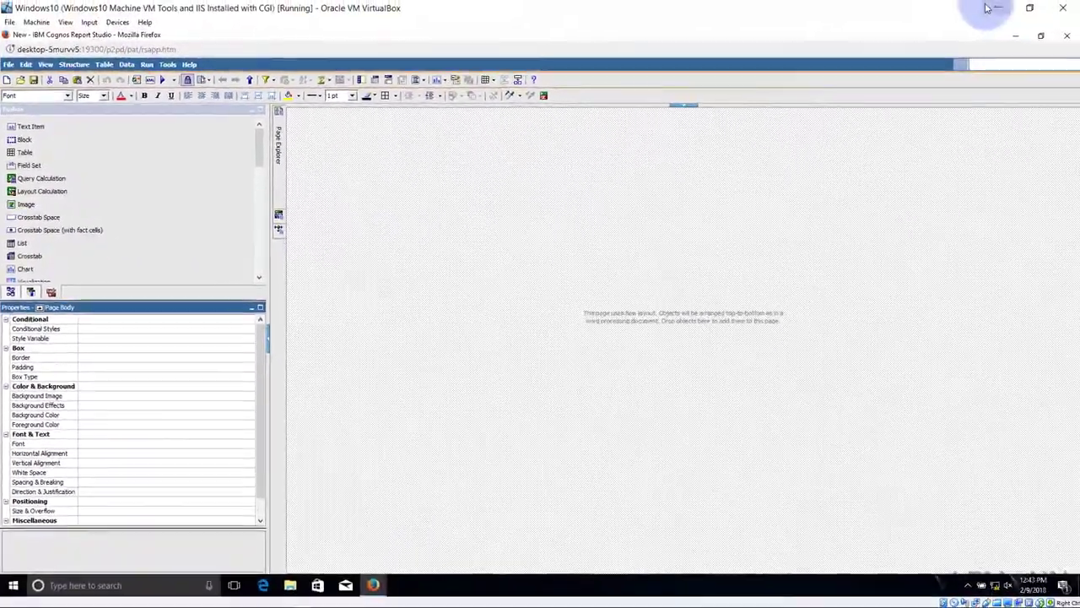
left_click(992, 8)
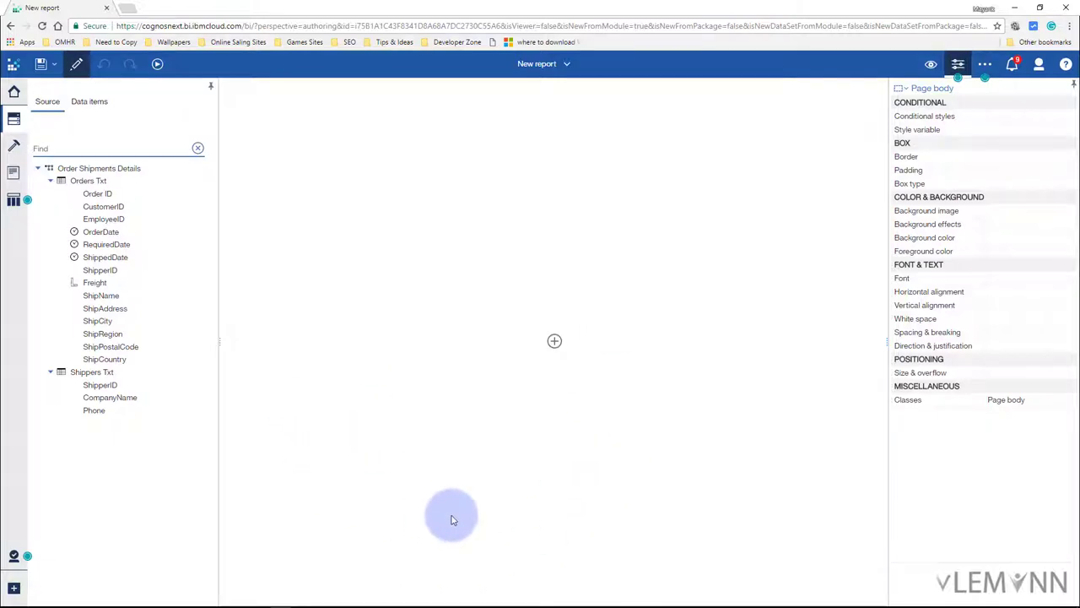
left_click(554, 341)
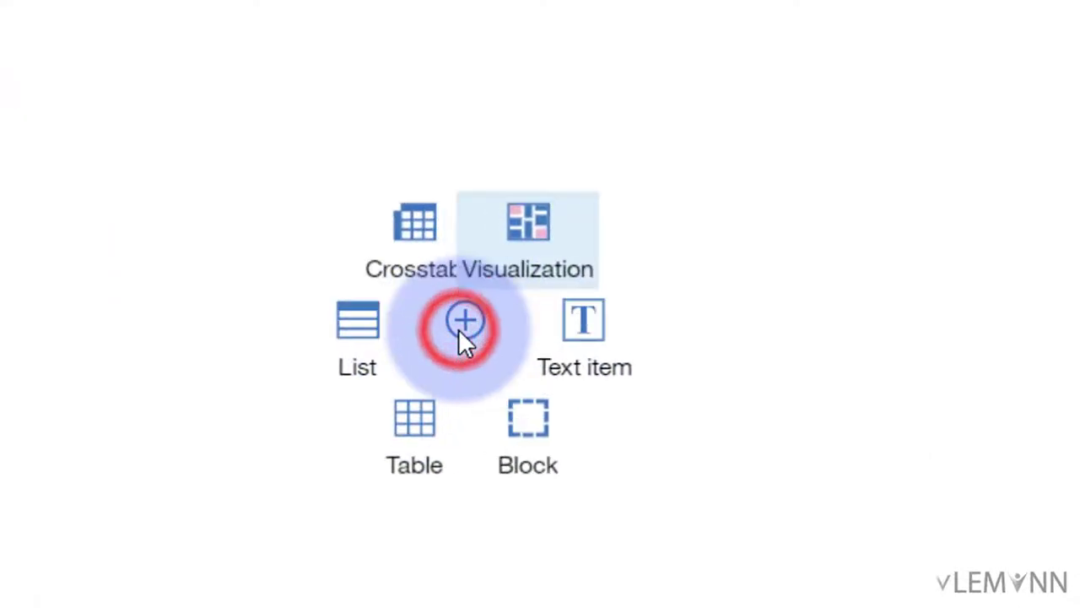
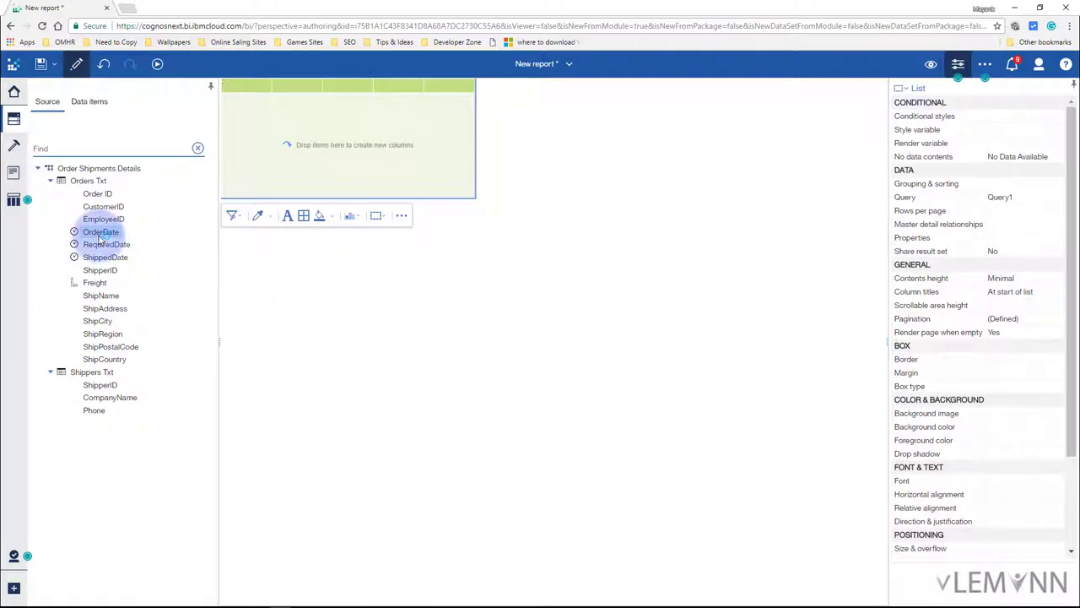
left_click_drag(100, 236, 223, 87)
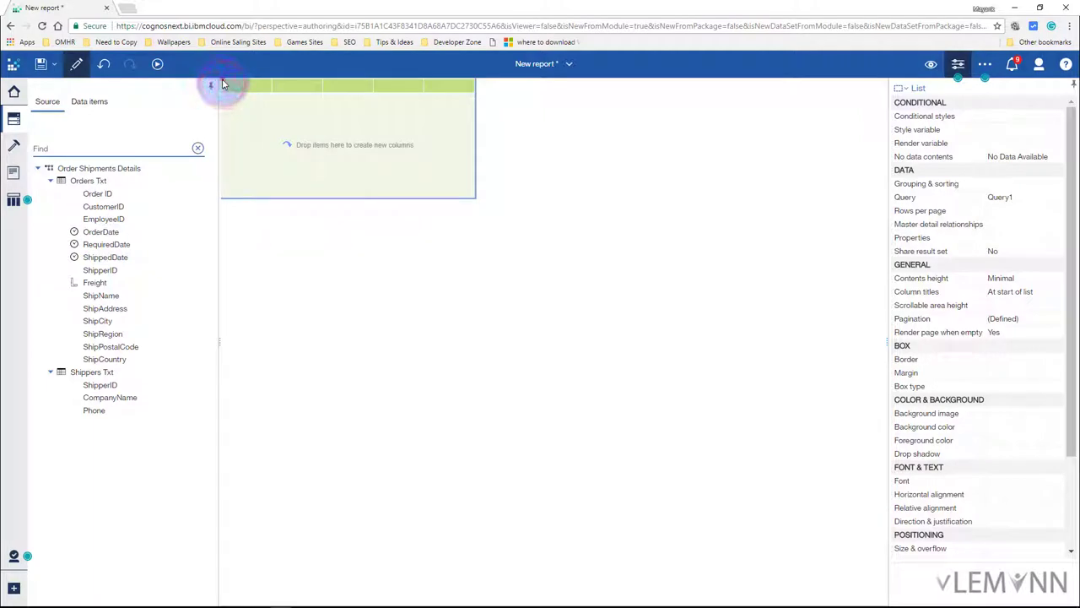
left_click(225, 87)
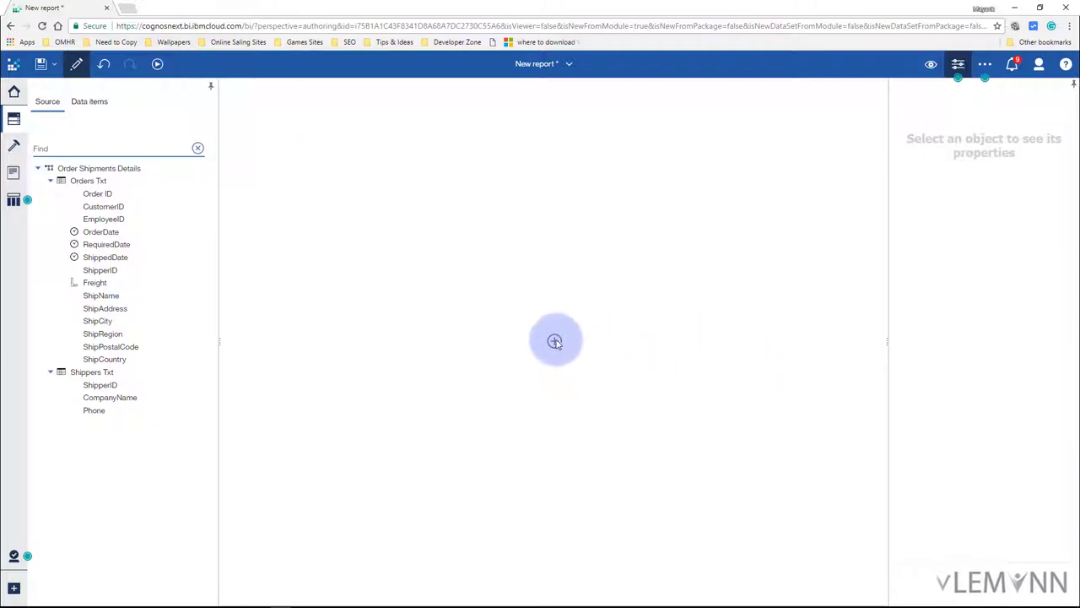
- Start inserting a list from the toolbox's pinned objects and cancel its object and query naming
left_click(13, 146)
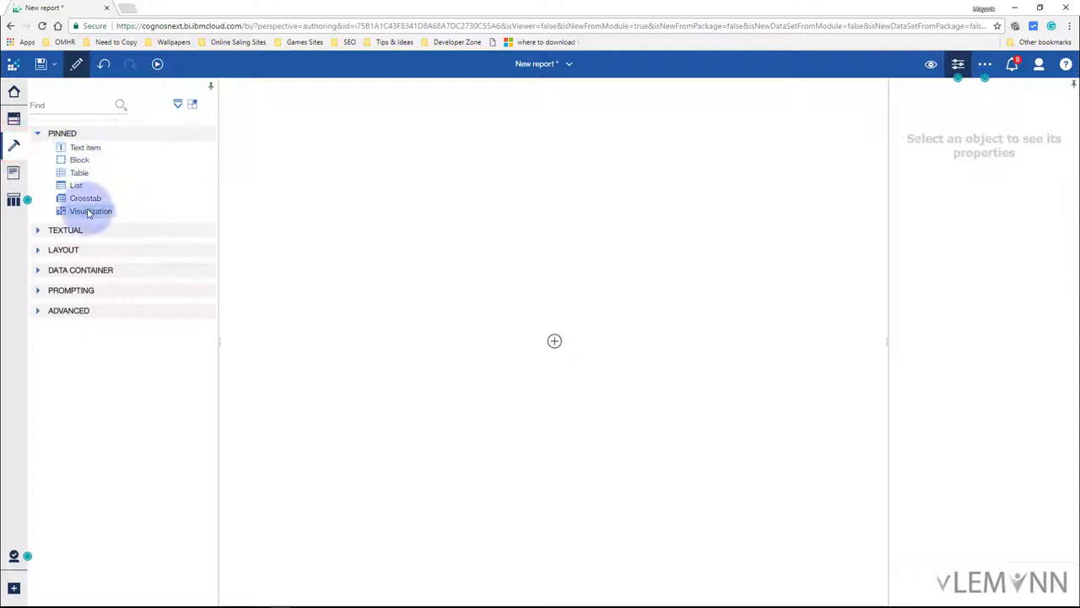
left_click_drag(64, 186, 397, 190)
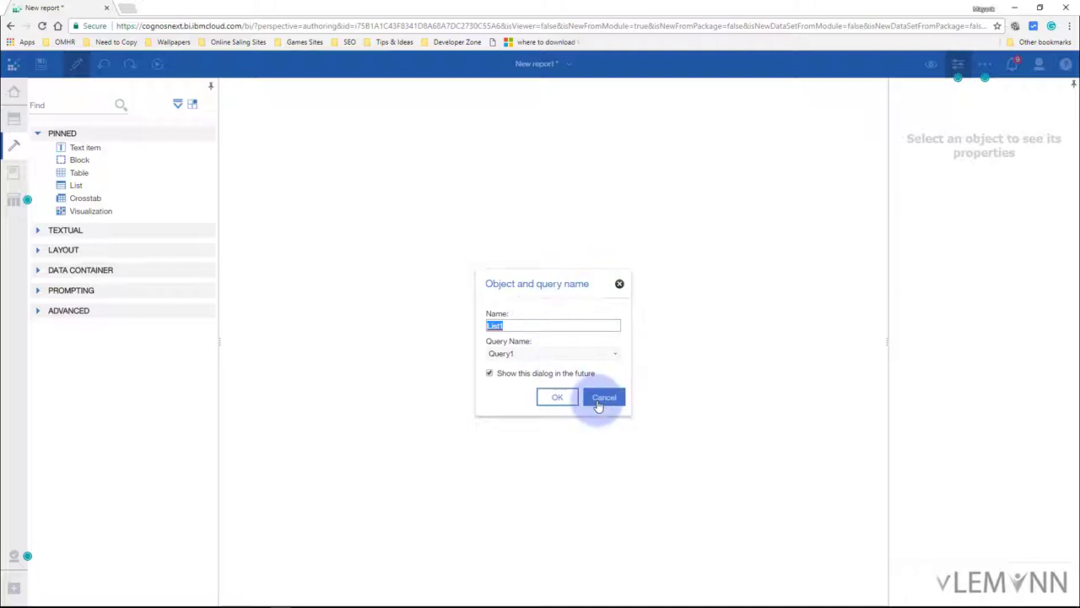
left_click(598, 400)
- Insert all Orders Txt columns, from Order ID through ShipCountry, onto the page together and undo the insertion
left_click(13, 120)
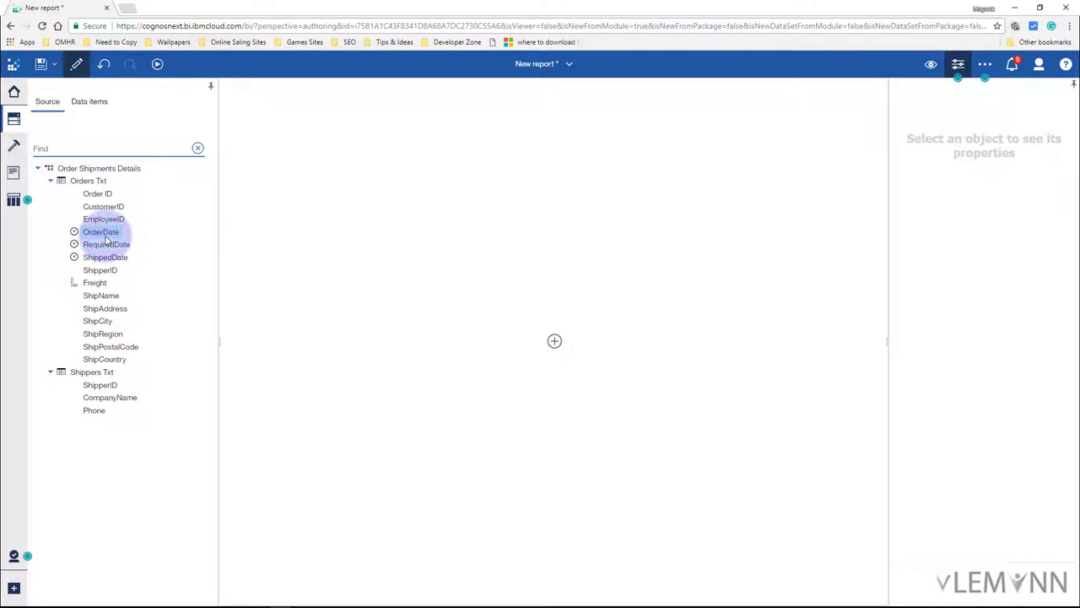
left_click(95, 194)
left_click(127, 358, "shift")
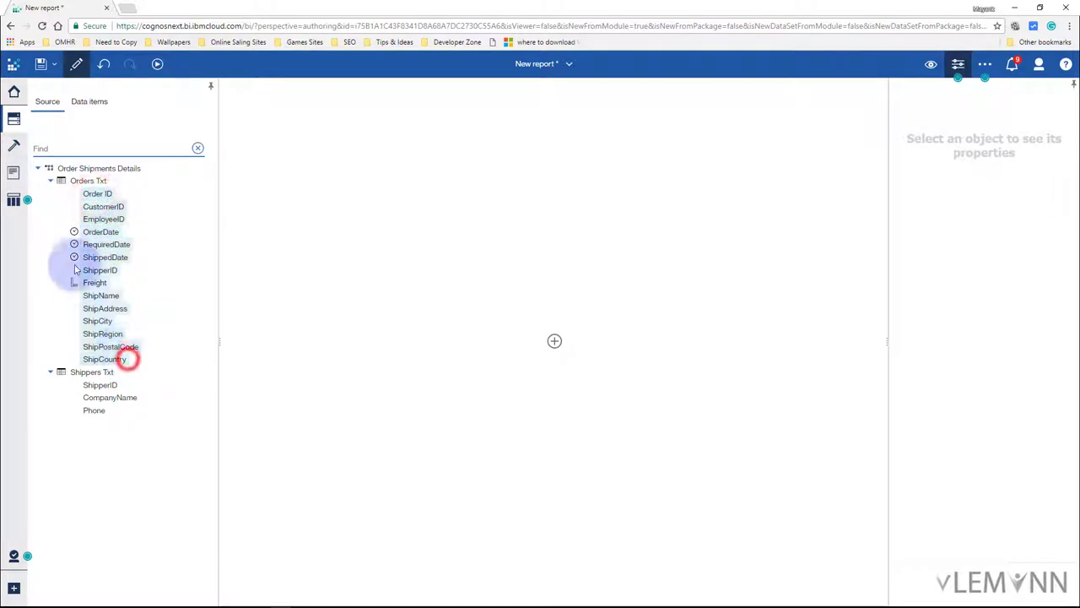
left_click_drag(93, 231, 359, 215)
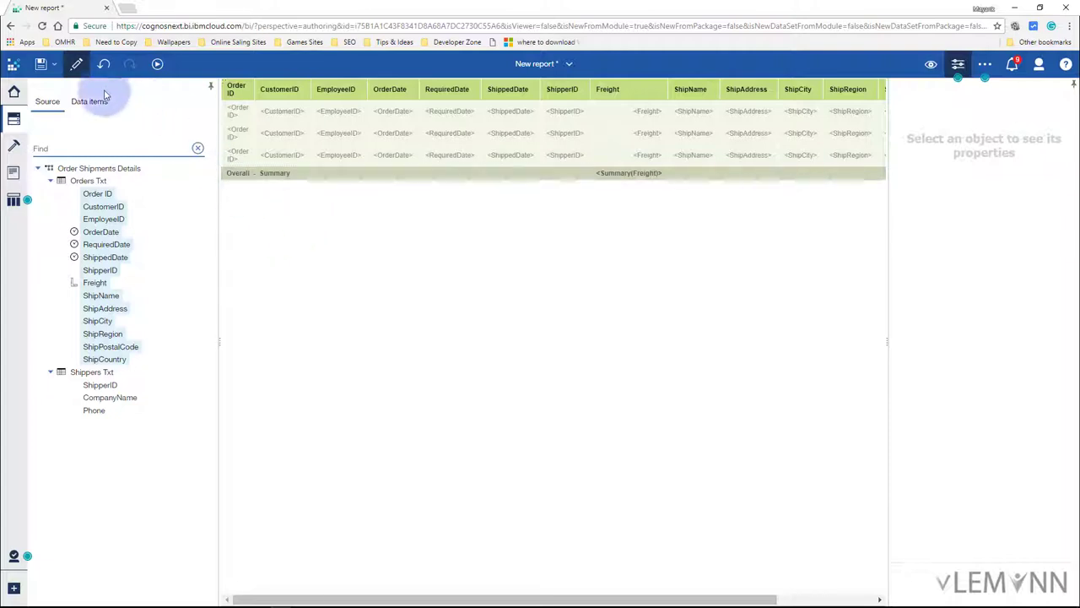
left_click(103, 63)
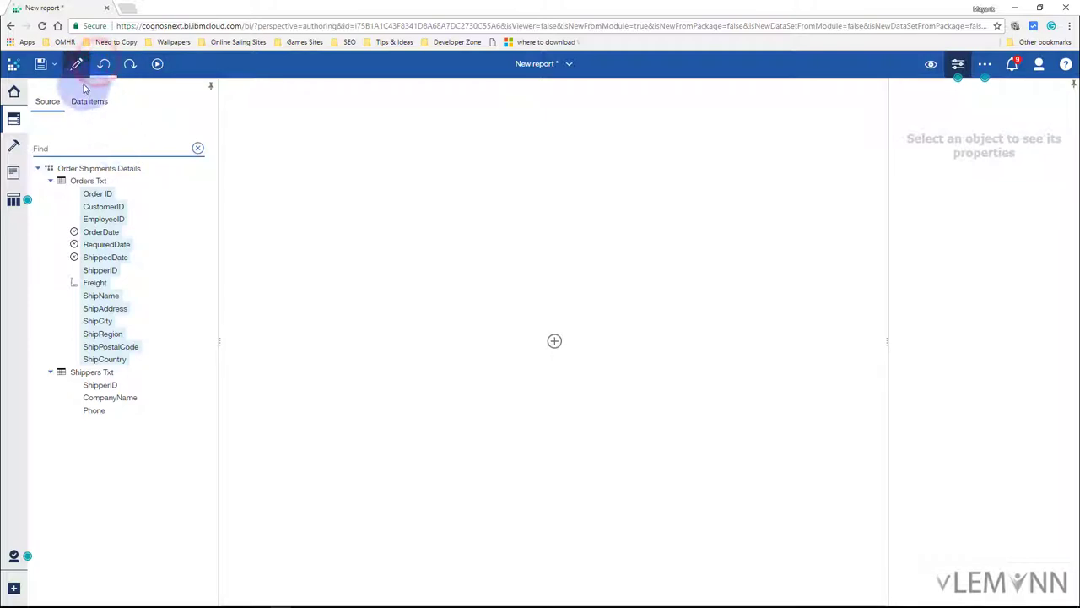
left_click(369, 318)
left_click(326, 260)
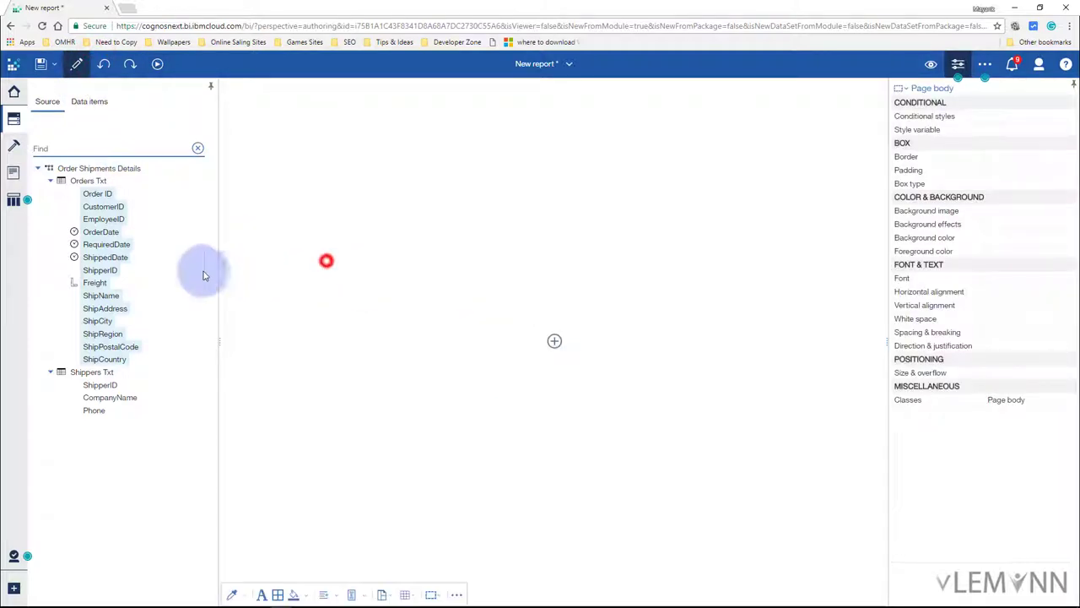
- Insert the OrderDate and Freight items from Orders Txt together onto the empty page as a list
left_click(102, 256)
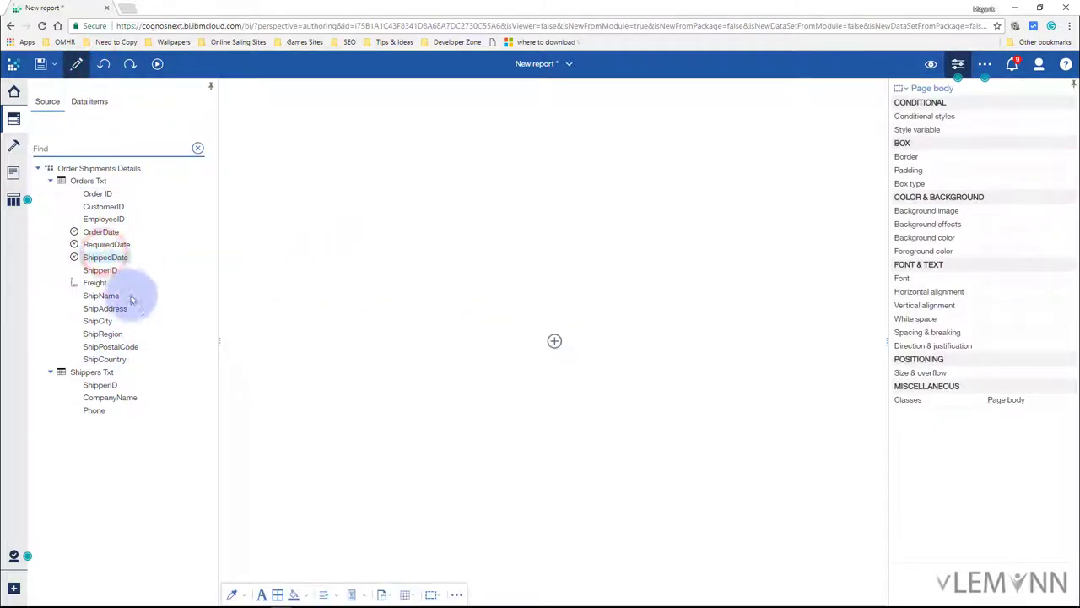
left_click(96, 232, "shift")
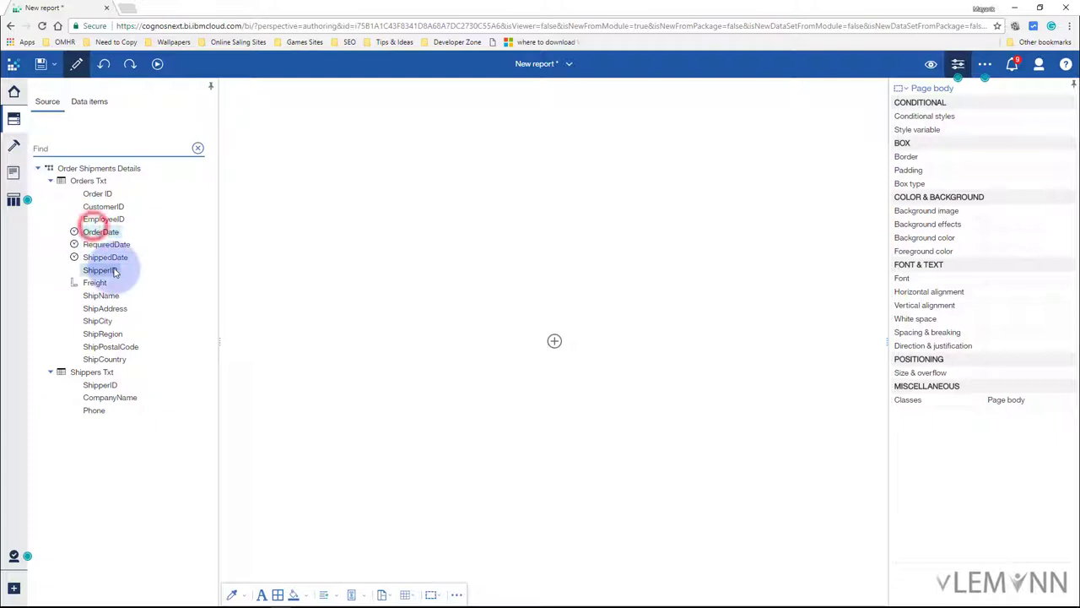
left_click(96, 283, "shift")
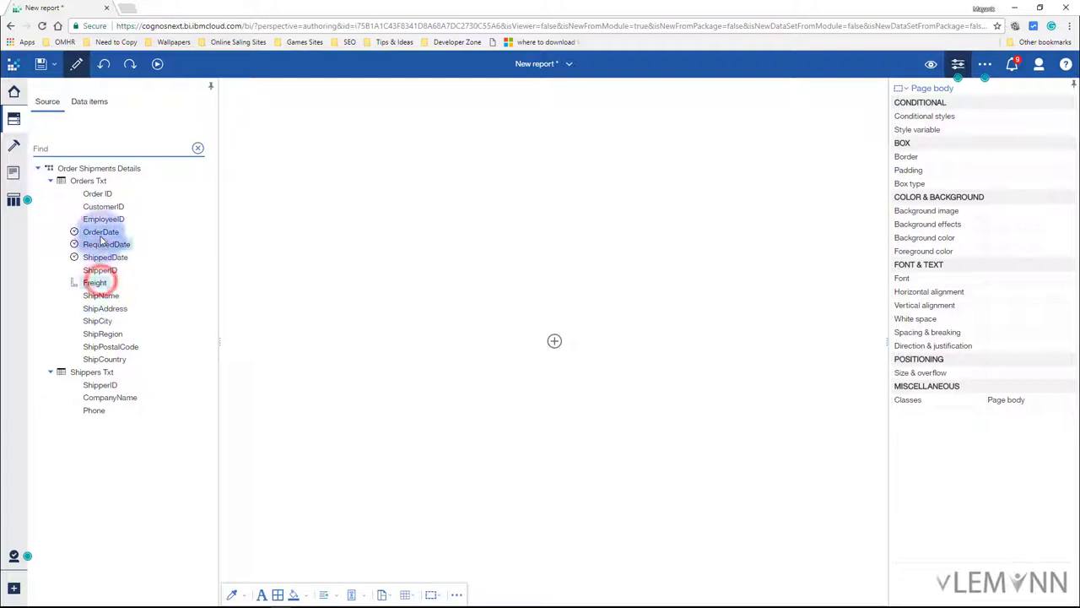
left_click_drag(100, 240, 310, 253)
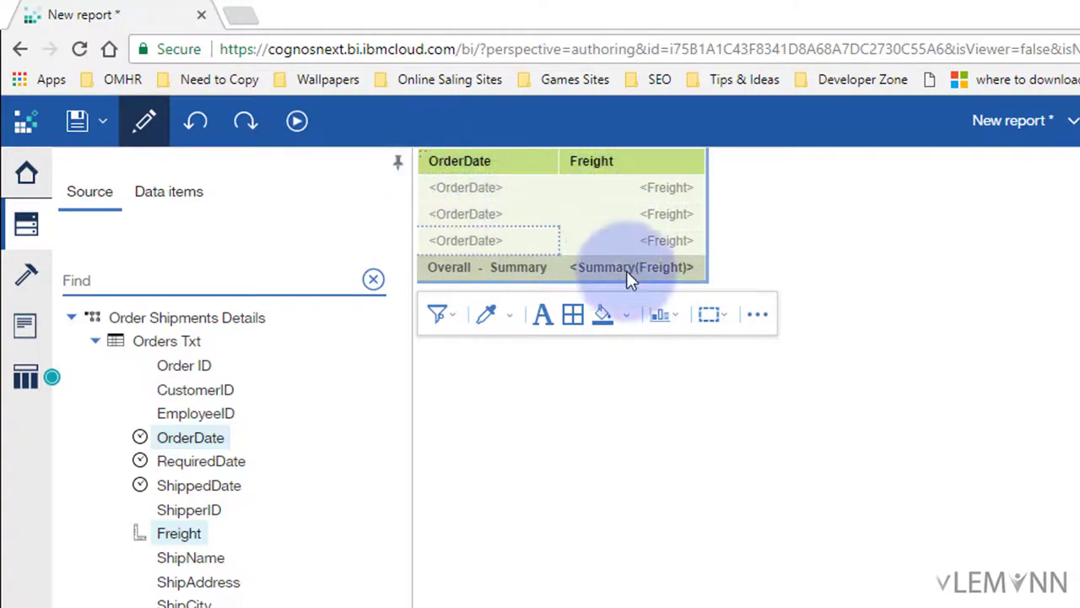
- Convert the OrderDate and Freight list to a bar chart and undo the conversion
left_click(677, 315)
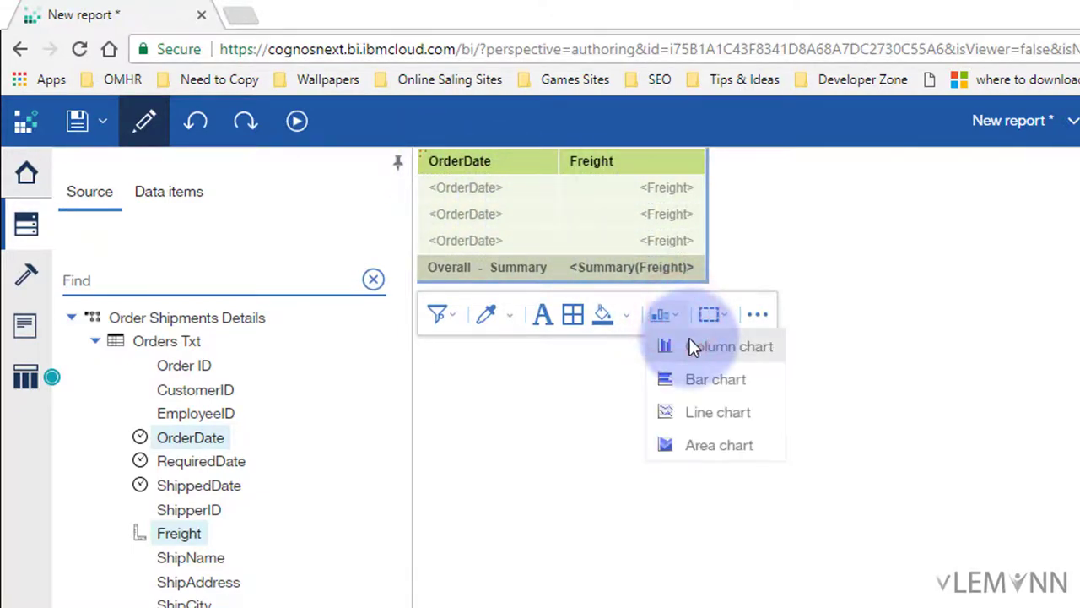
left_click(710, 380)
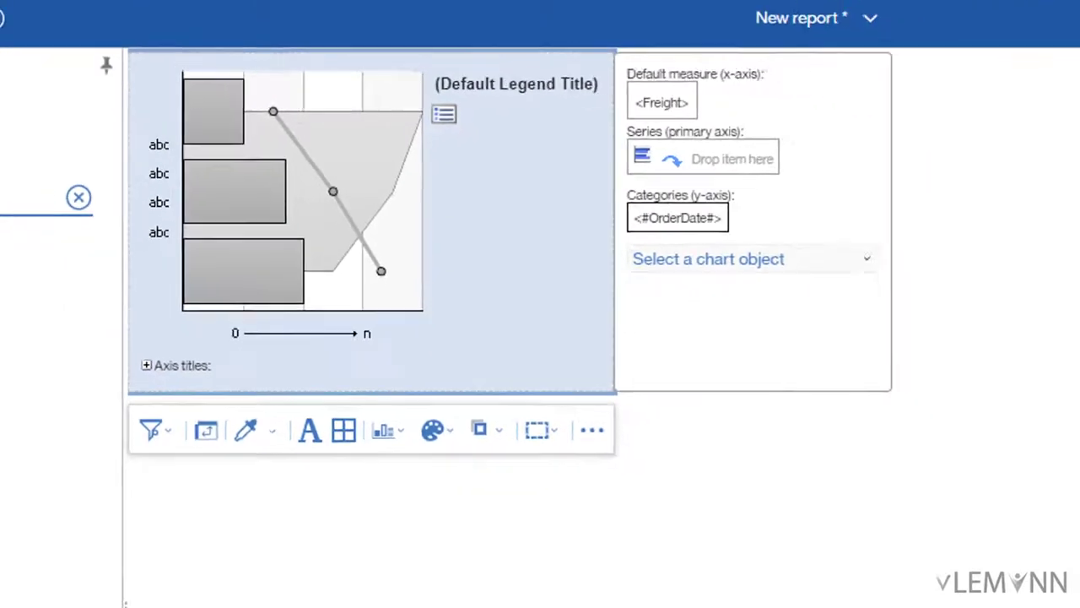
left_click(104, 65)
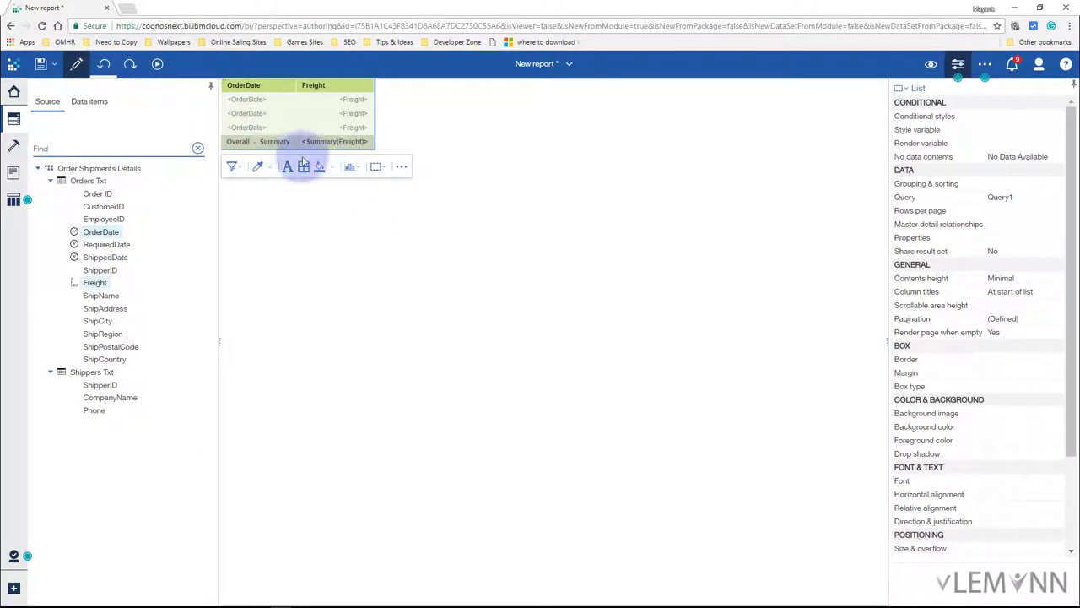
- Examine the list's ancestor choices and further options including Visual aids, and the OrderDate column's formatting options
left_click(380, 168)
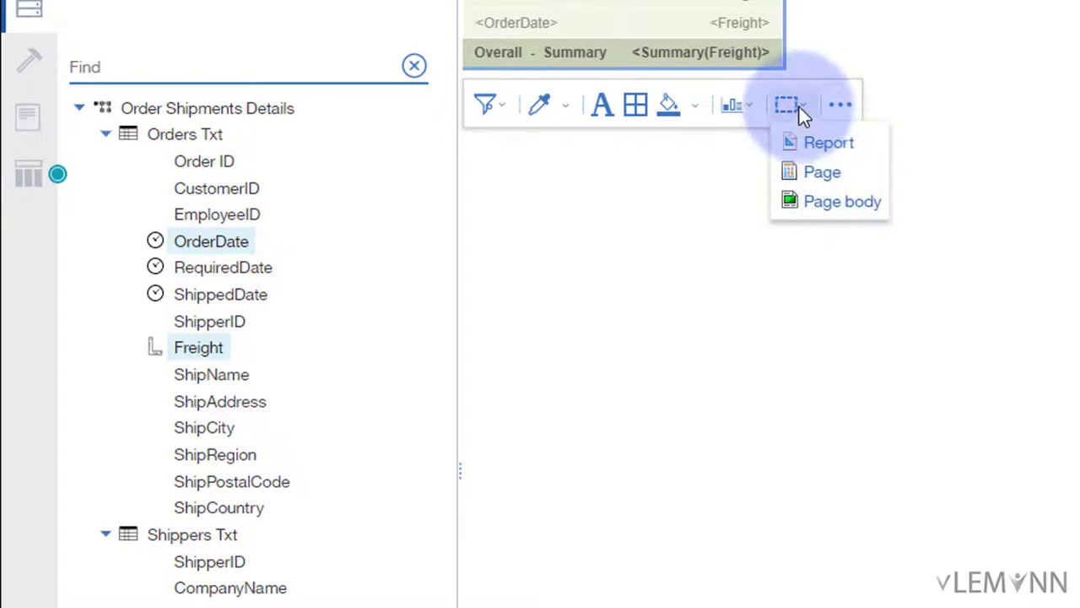
left_click(833, 110)
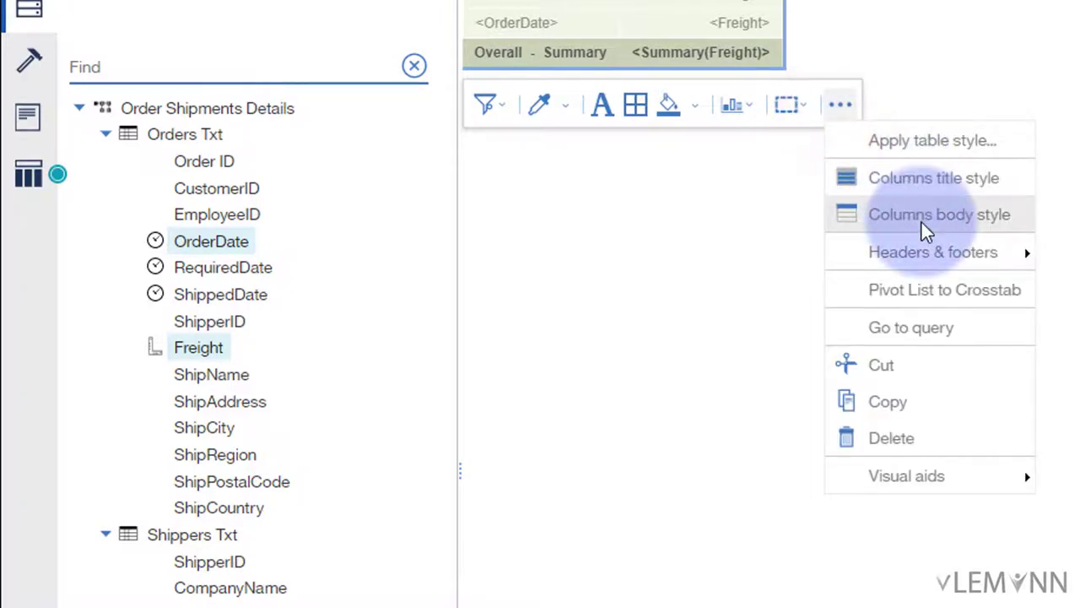
mouse_move(938, 265)
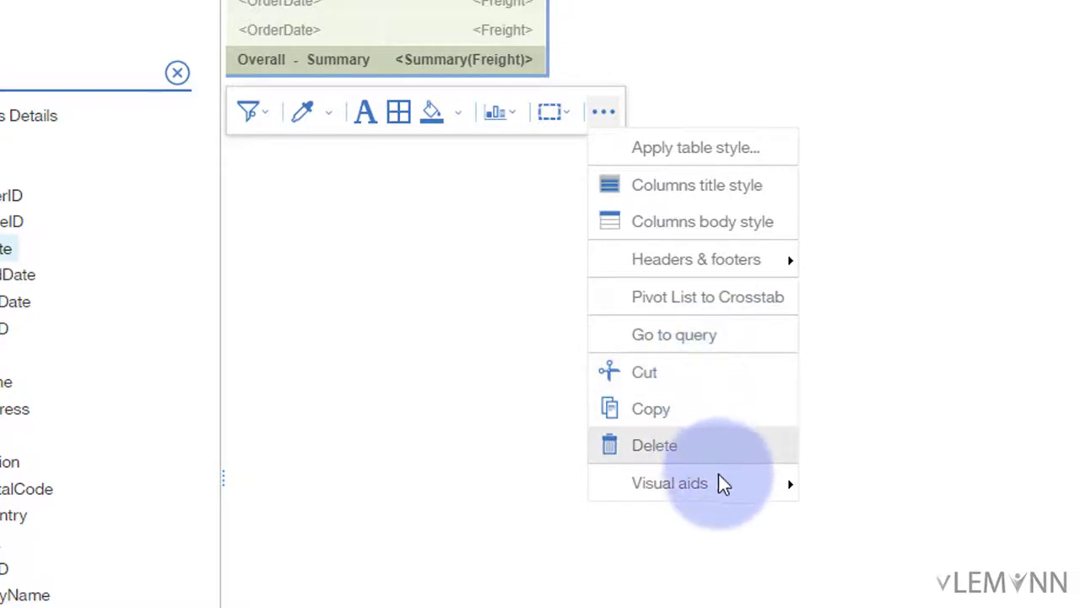
mouse_move(724, 490)
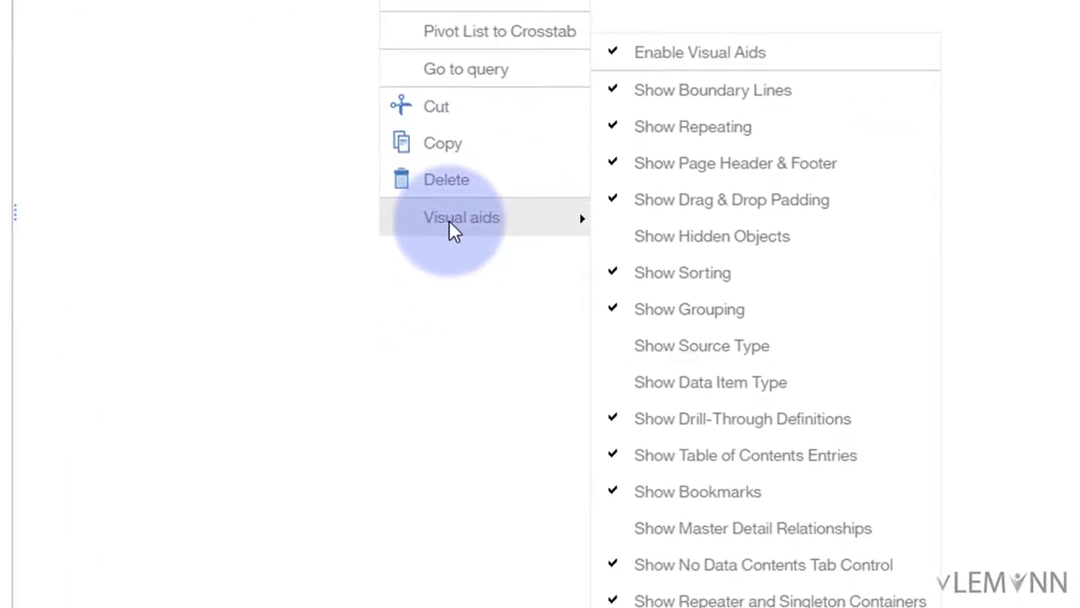
left_click(278, 89)
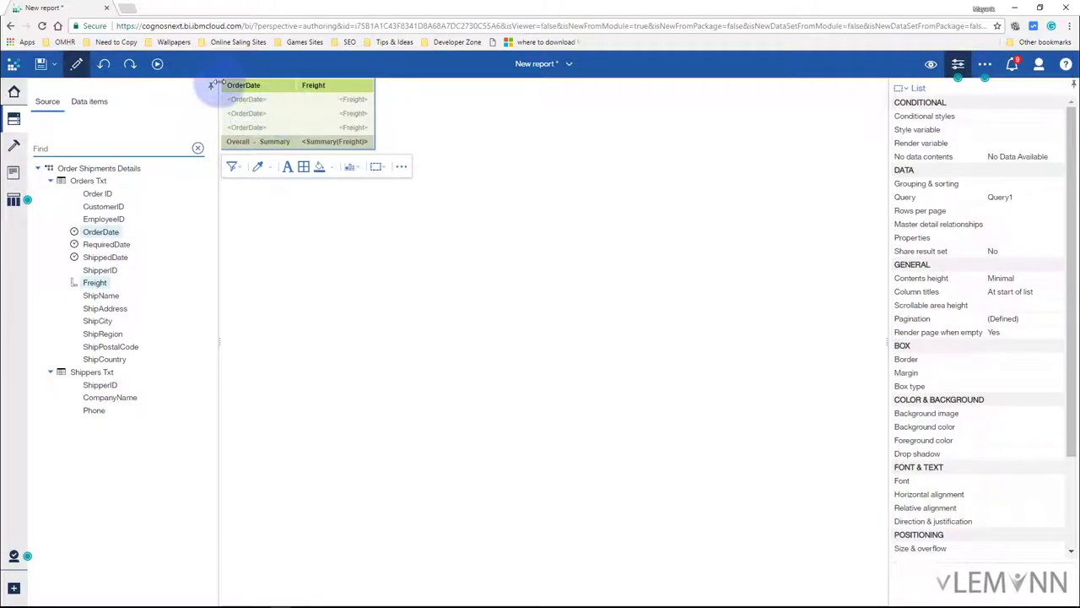
left_click(242, 103)
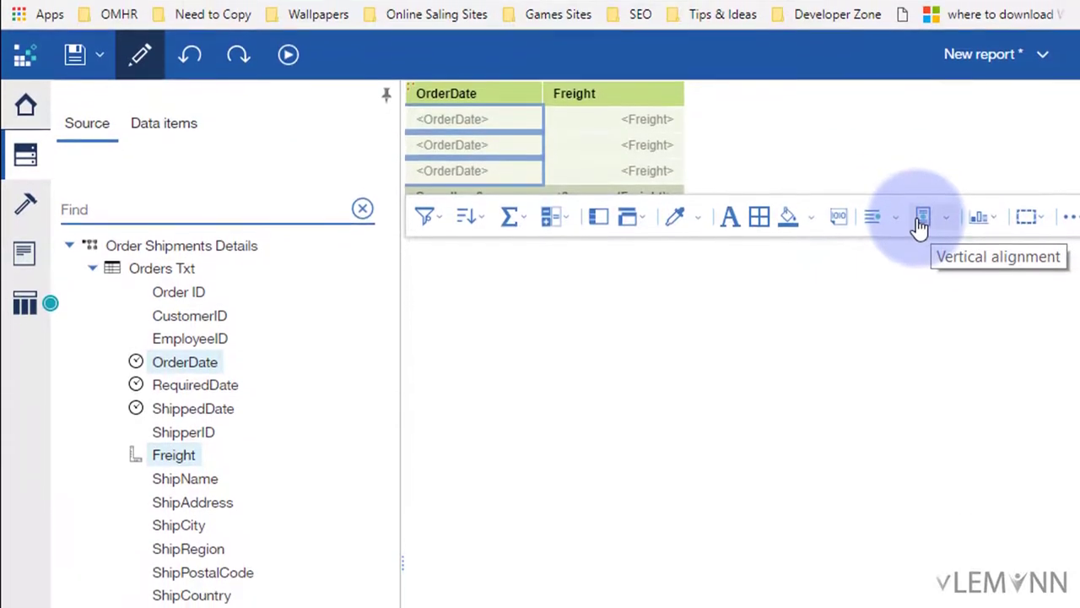
key("alt+Tab")
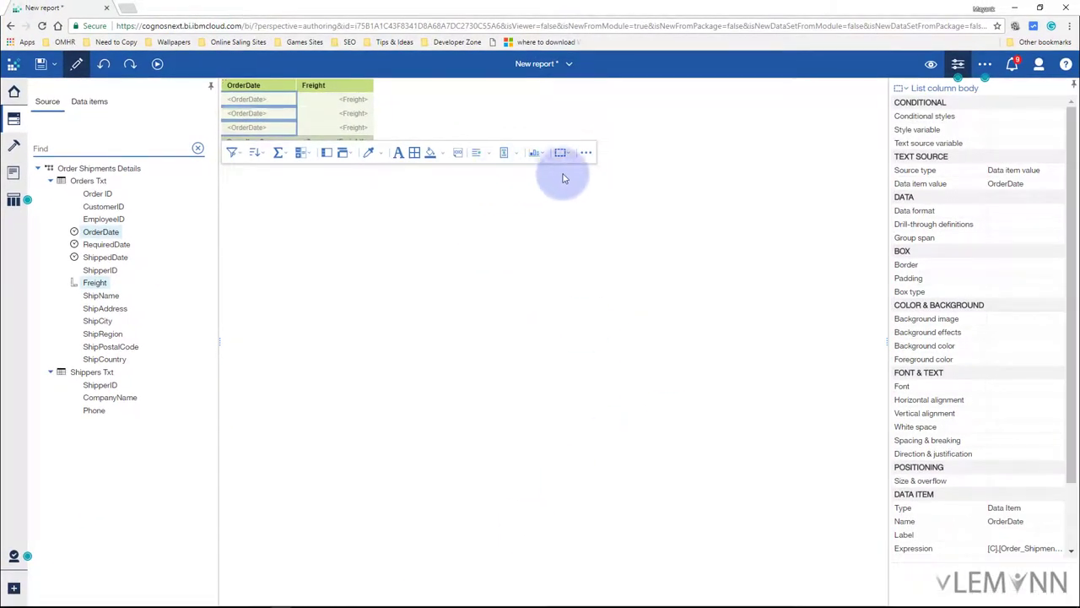
- Add a page header to the report page, leaving the footer disabled
left_click(584, 154)
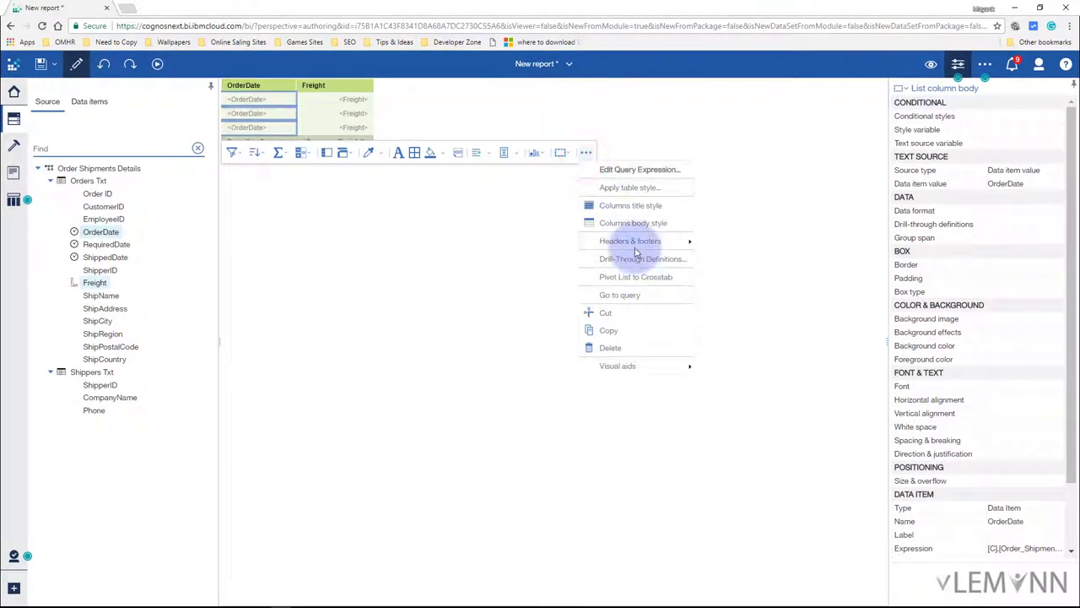
left_click(633, 241)
left_click(757, 295)
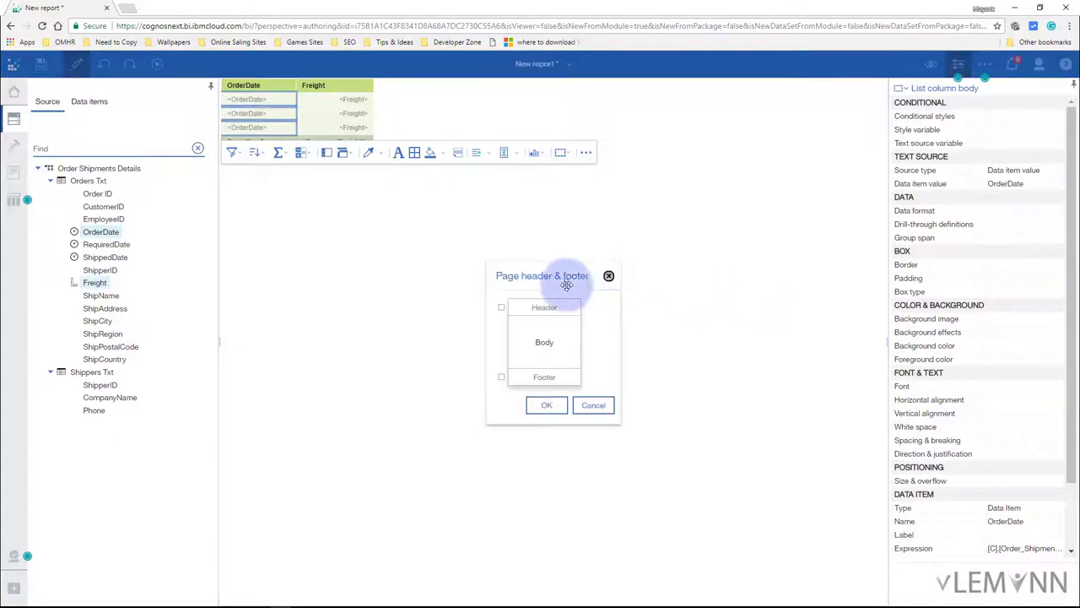
left_click(500, 305)
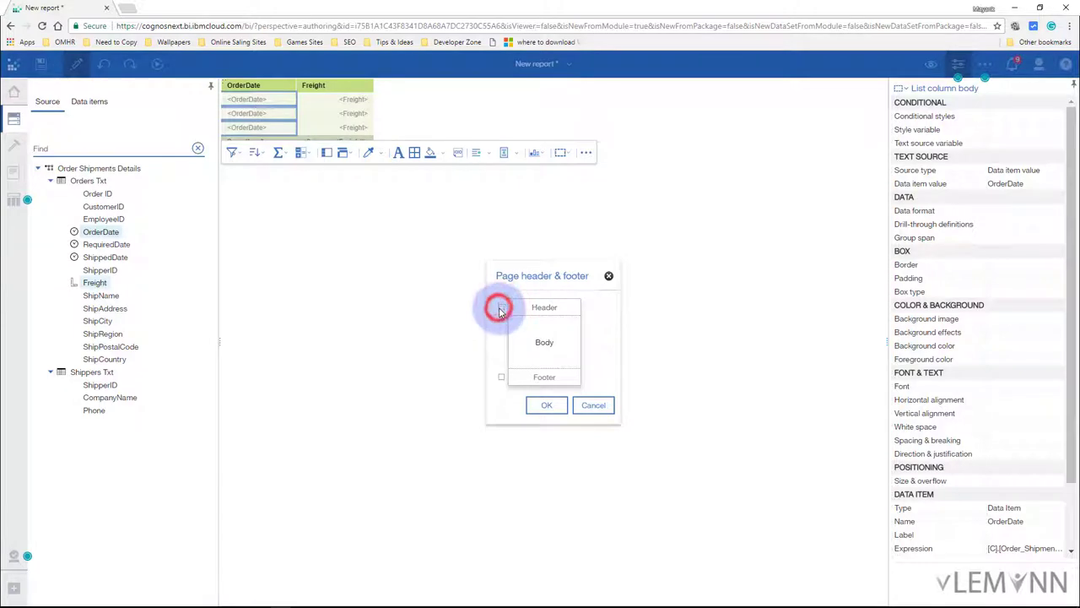
left_click(547, 407)
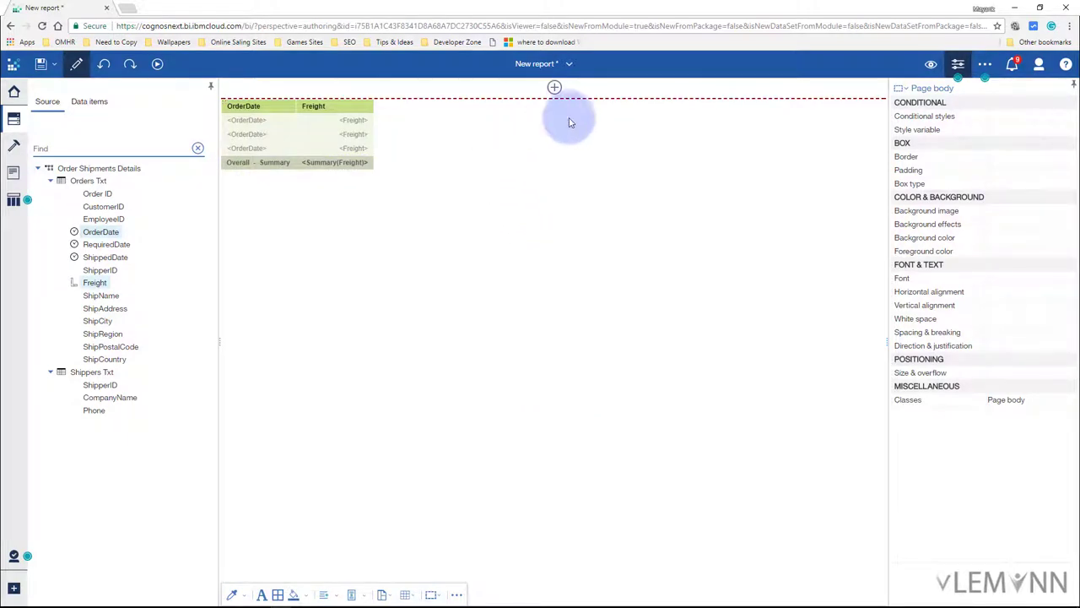
- Insert a text item reading "Order Detail Report" into the page header
left_click(16, 145)
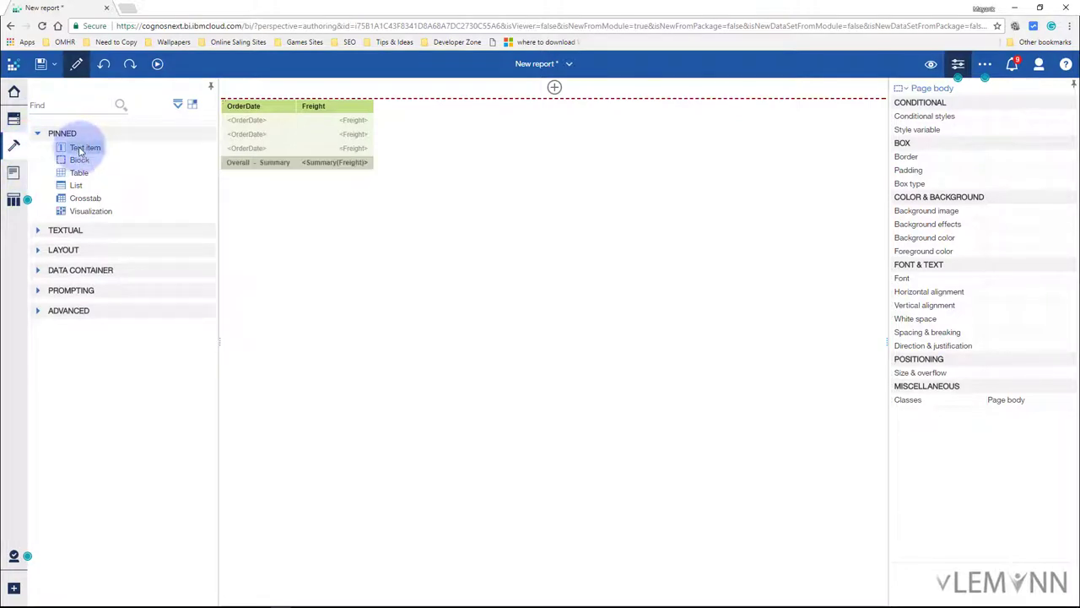
left_click_drag(81, 149, 163, 169)
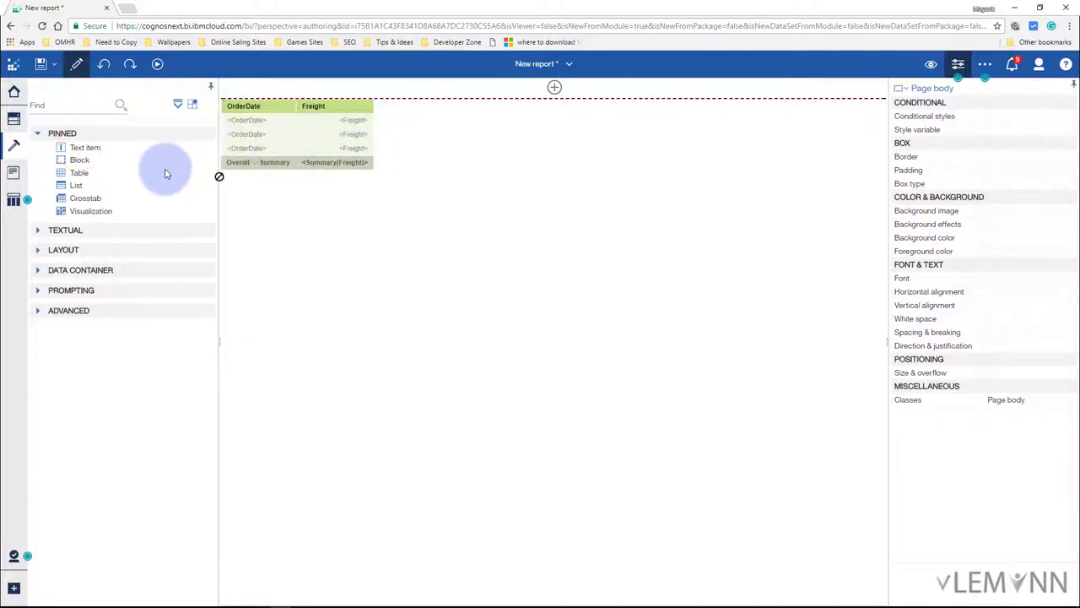
left_click(555, 92)
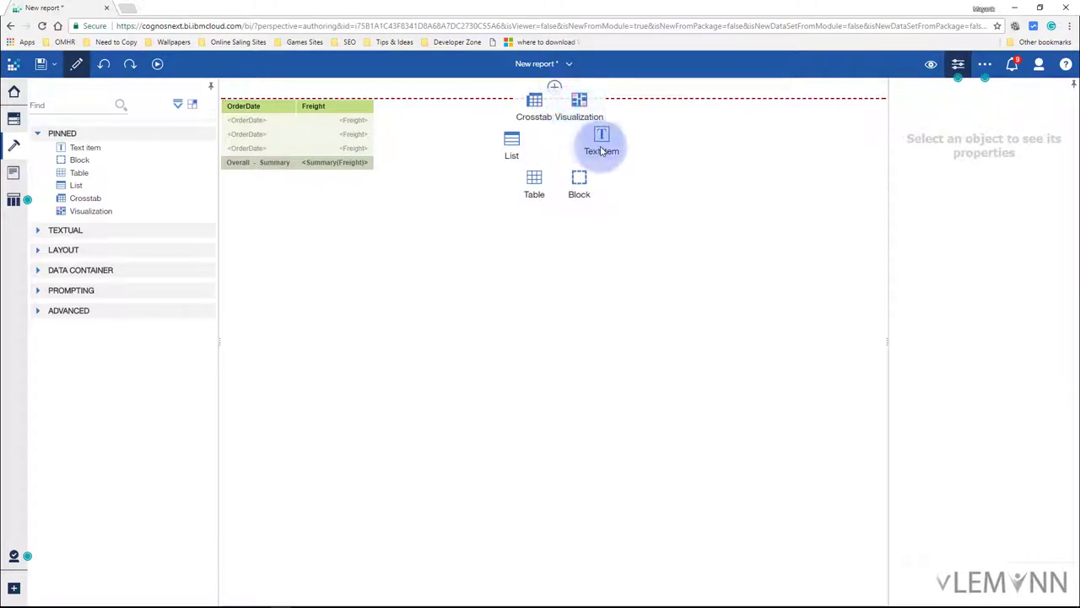
left_click(601, 145)
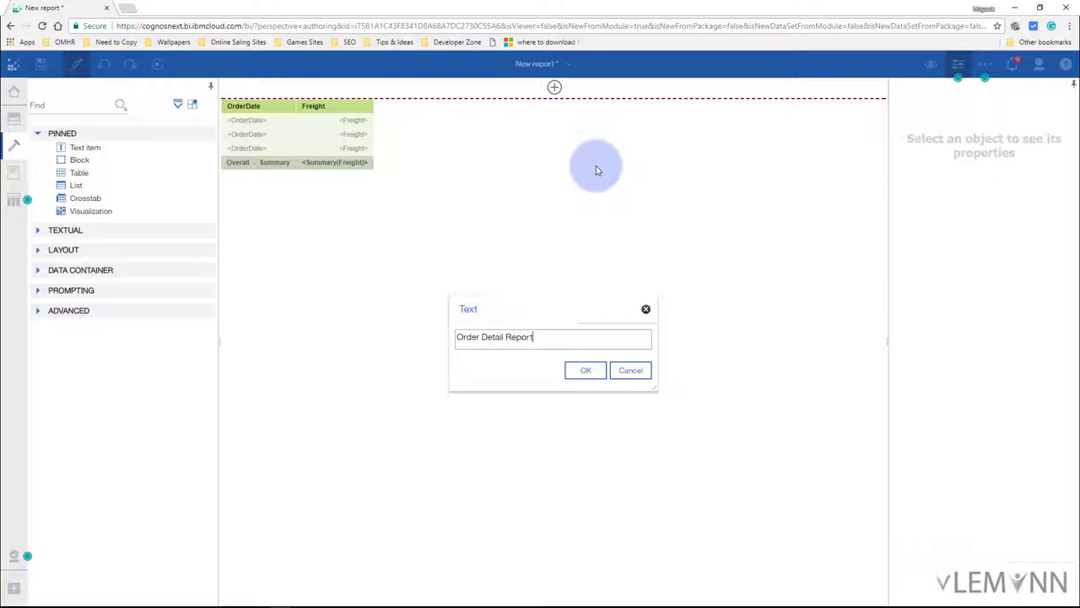
left_click(585, 370)
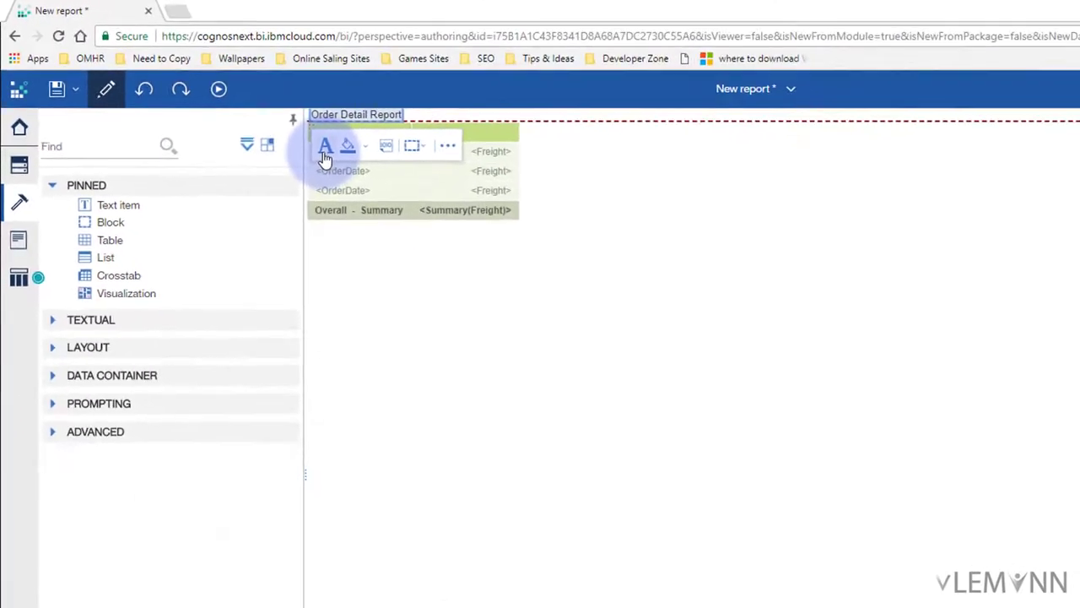
left_click(534, 239)
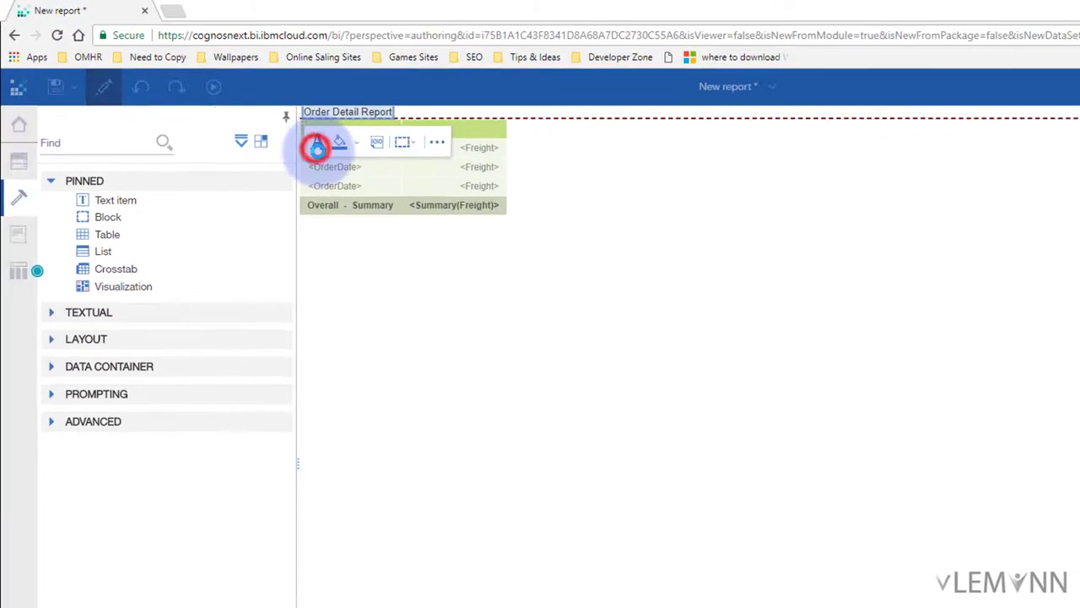
left_click_drag(698, 342, 638, 239)
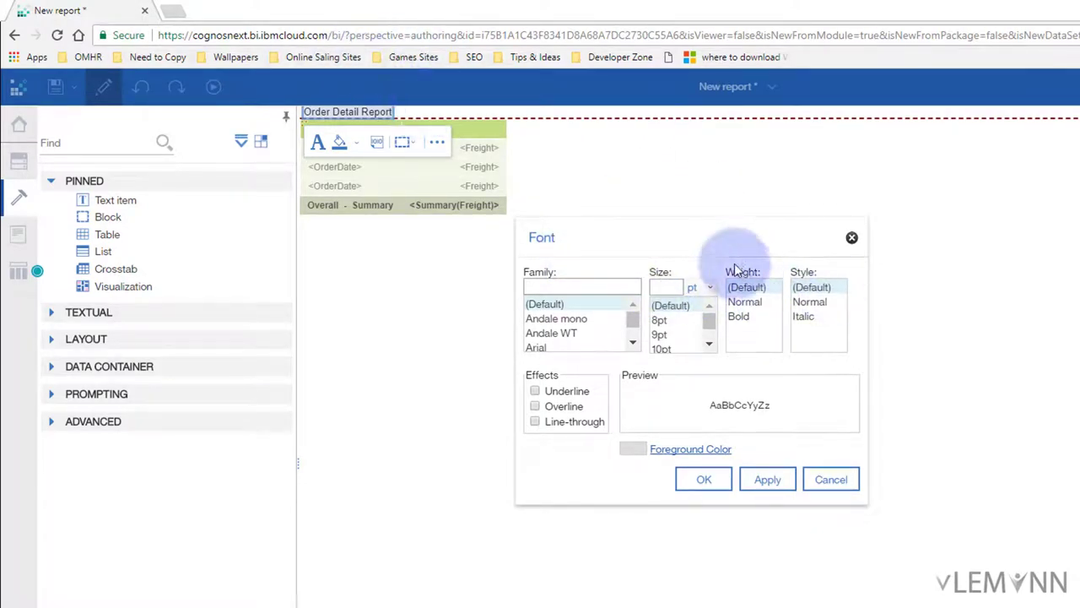
left_click(851, 238)
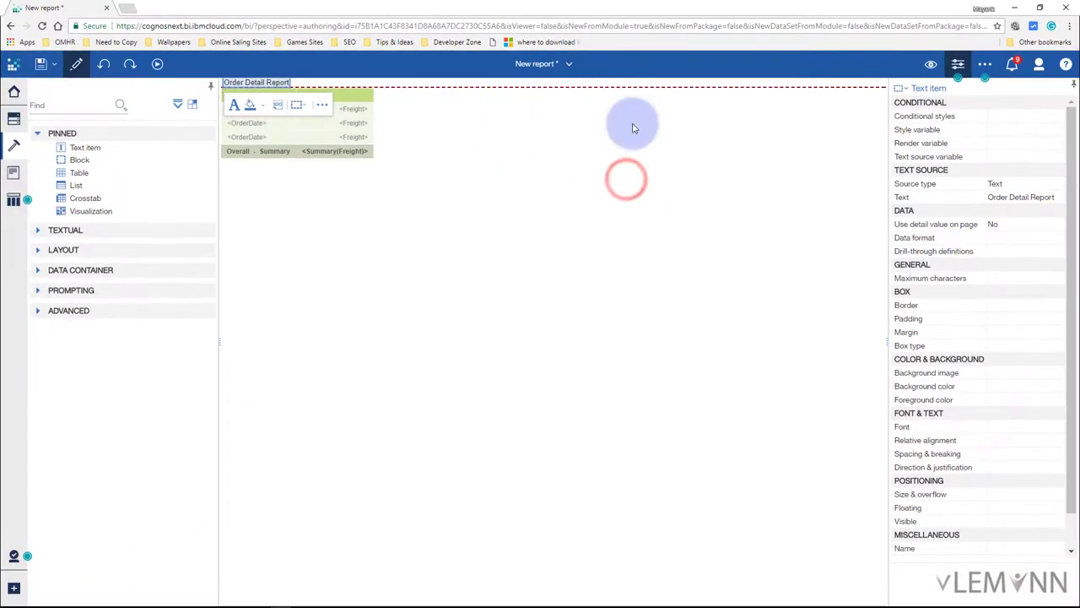
- Set the font of the header's "Order Detail Report" text to Verdana, 20pt, Bold
left_click_drag(1067, 121, 1069, 244)
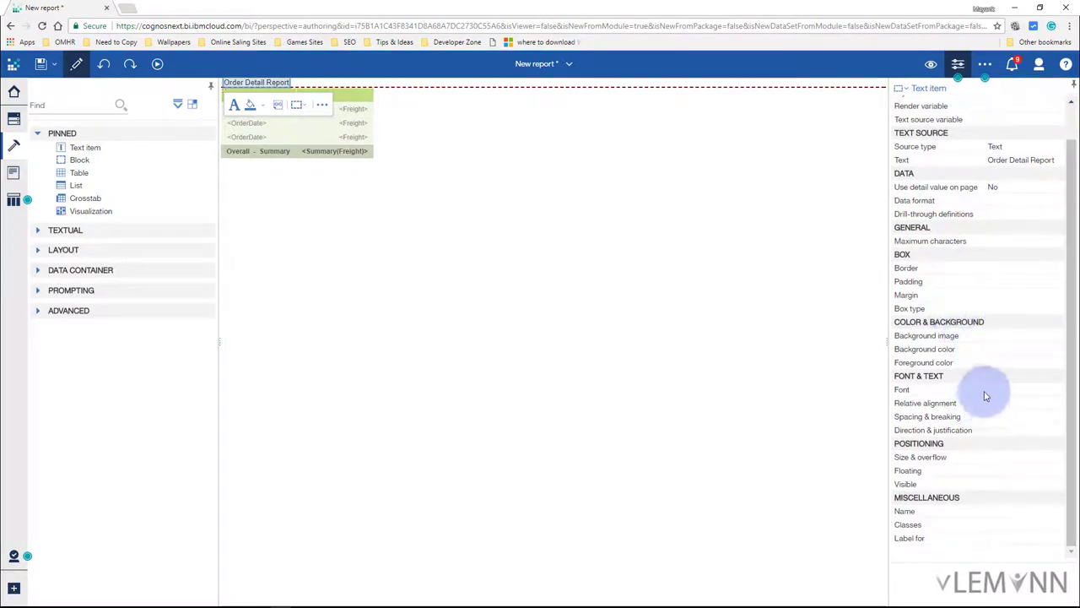
left_click(1058, 390)
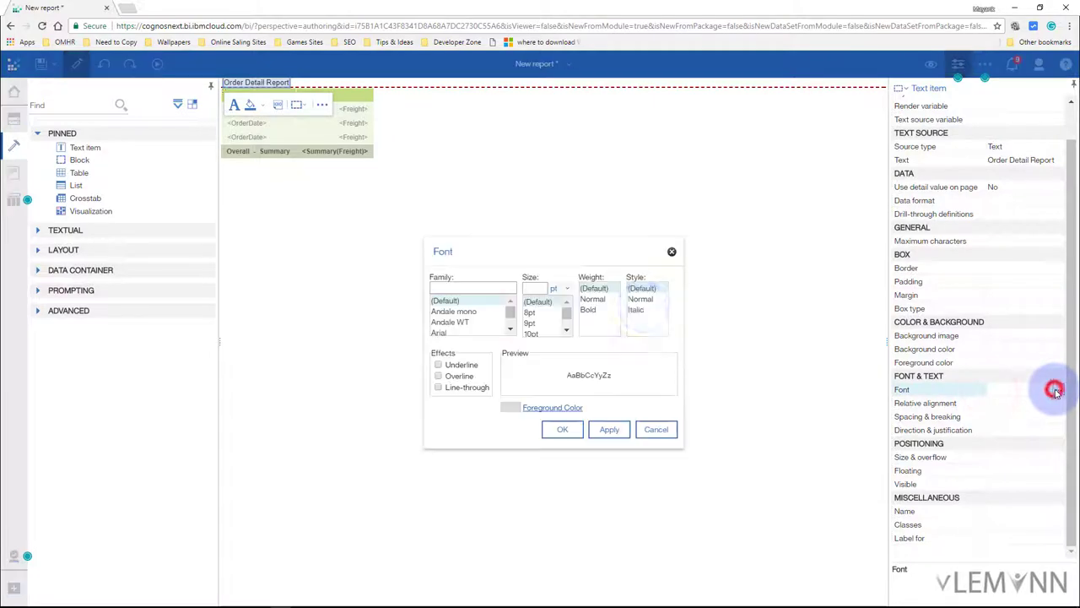
left_click_drag(557, 245, 501, 292)
left_click(440, 277)
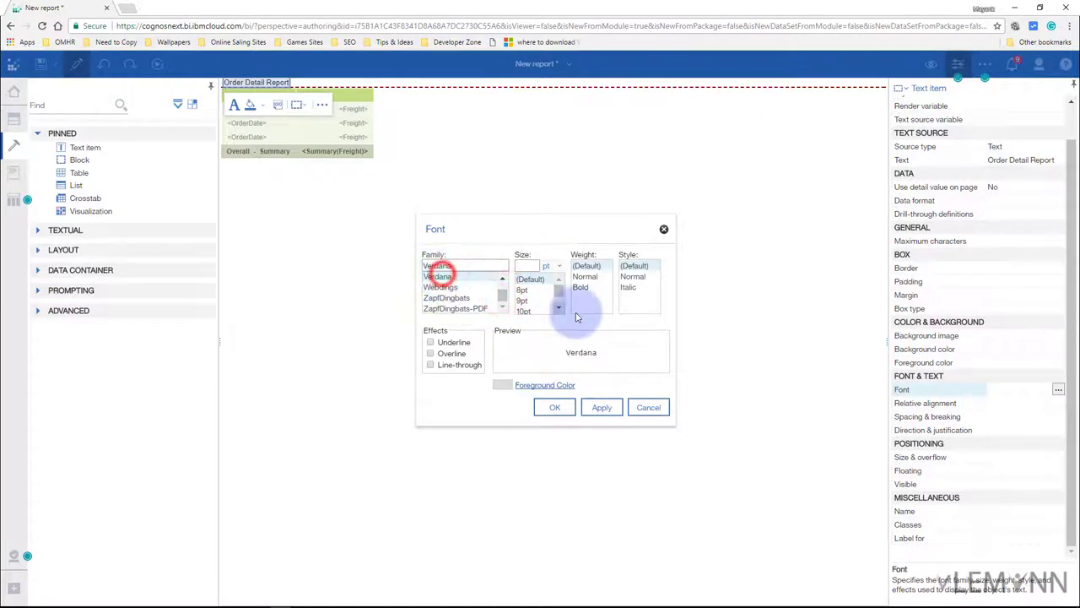
left_click(558, 308)
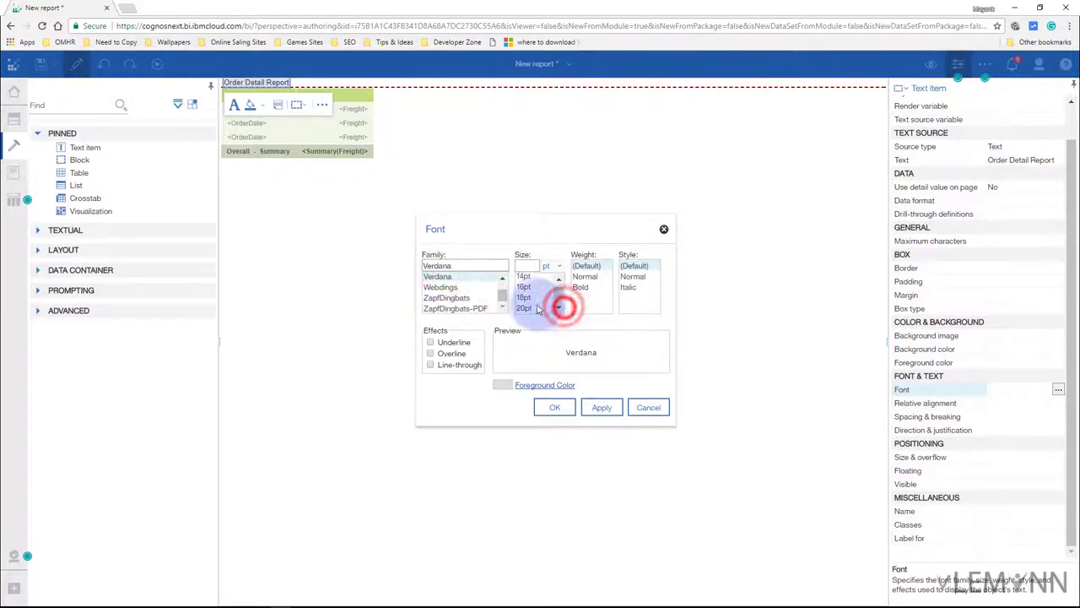
left_click(530, 306)
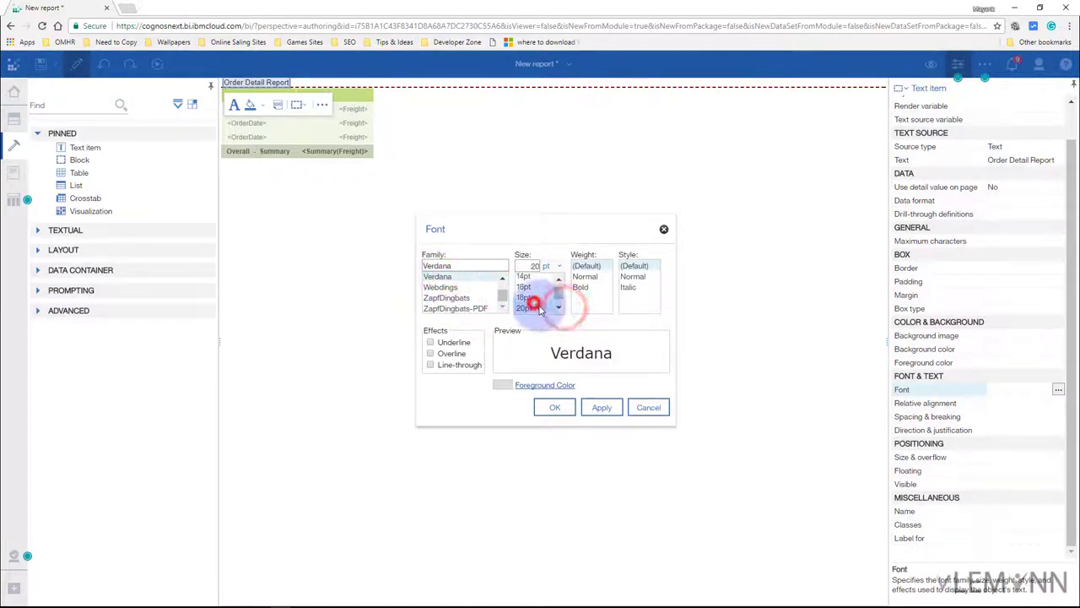
left_click(580, 286)
left_click(600, 408)
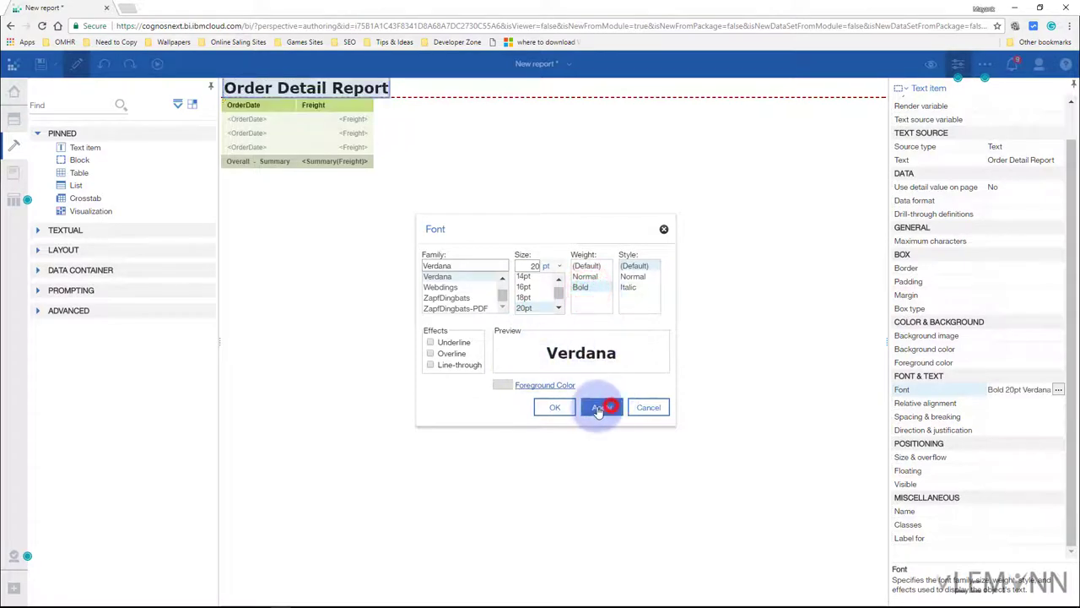
left_click(554, 407)
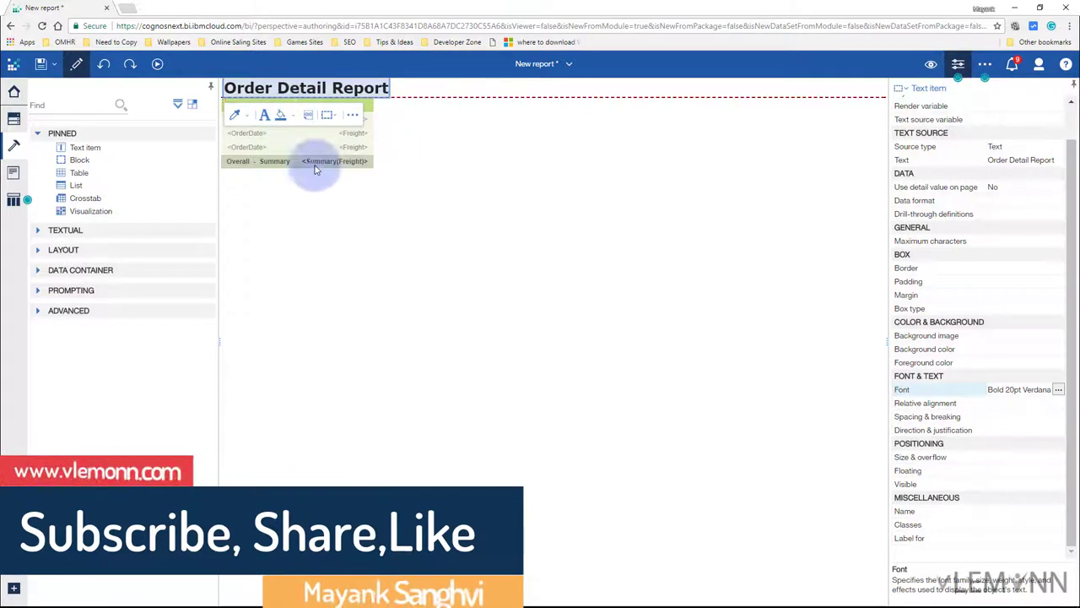
- Align the page header's content to Center horizontally and Middle vertically
left_click(451, 92)
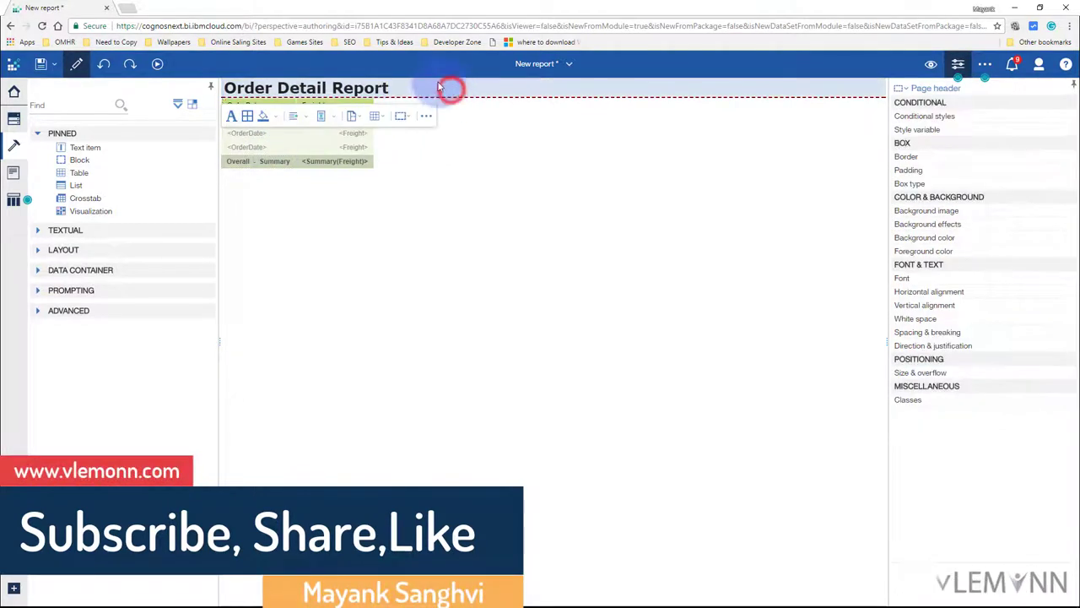
left_click(479, 127)
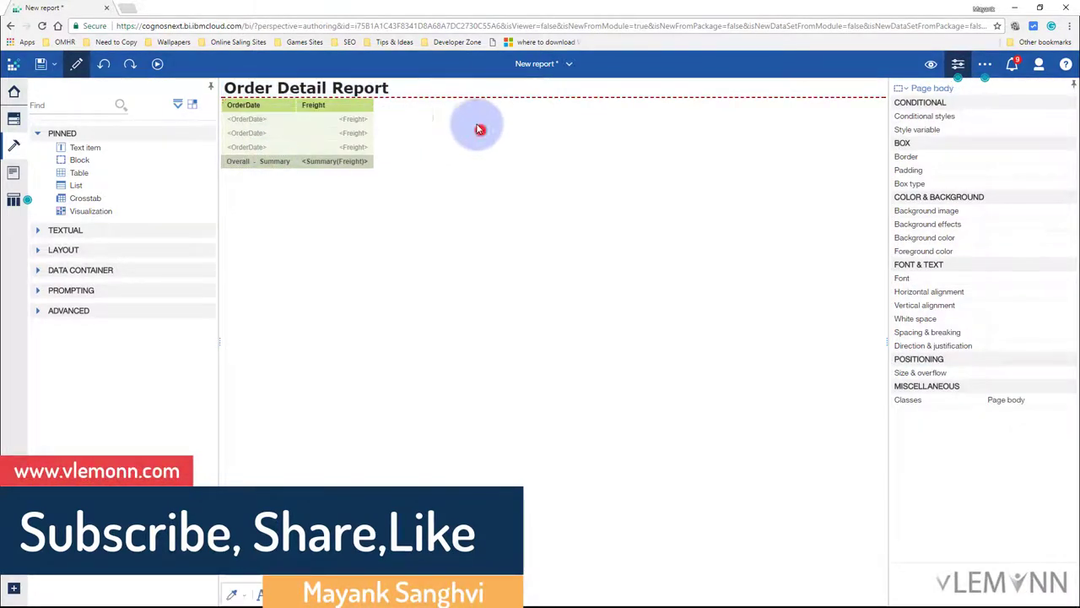
left_click(462, 92)
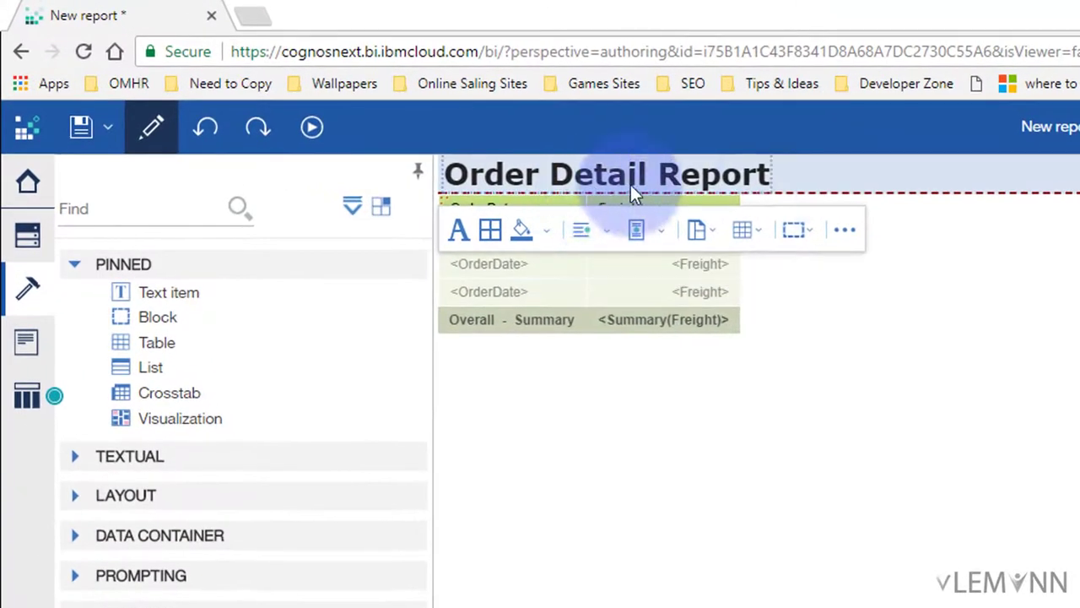
left_click(606, 233)
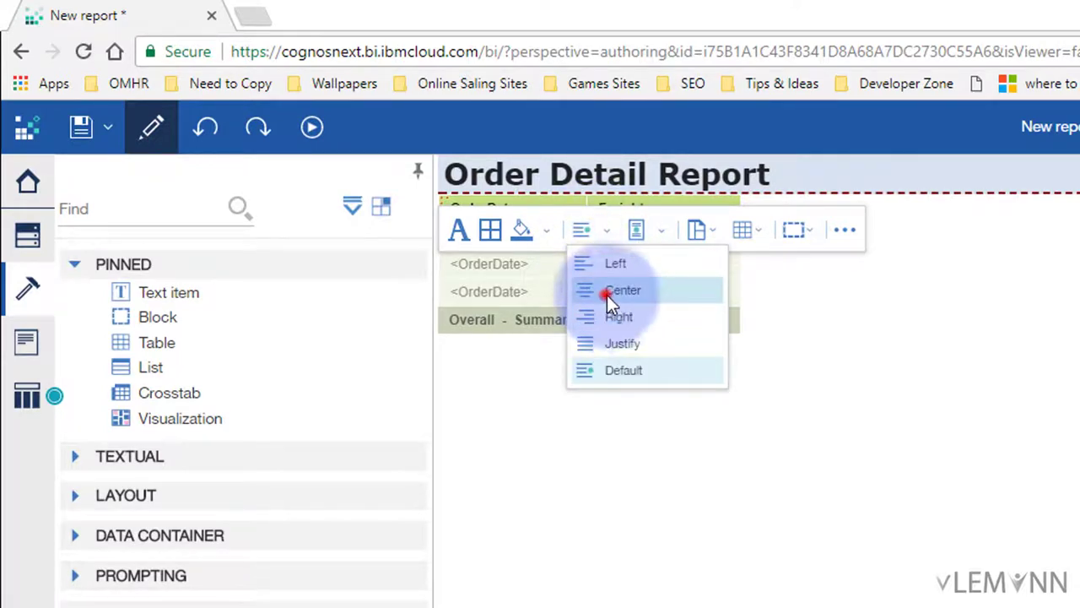
left_click(608, 292)
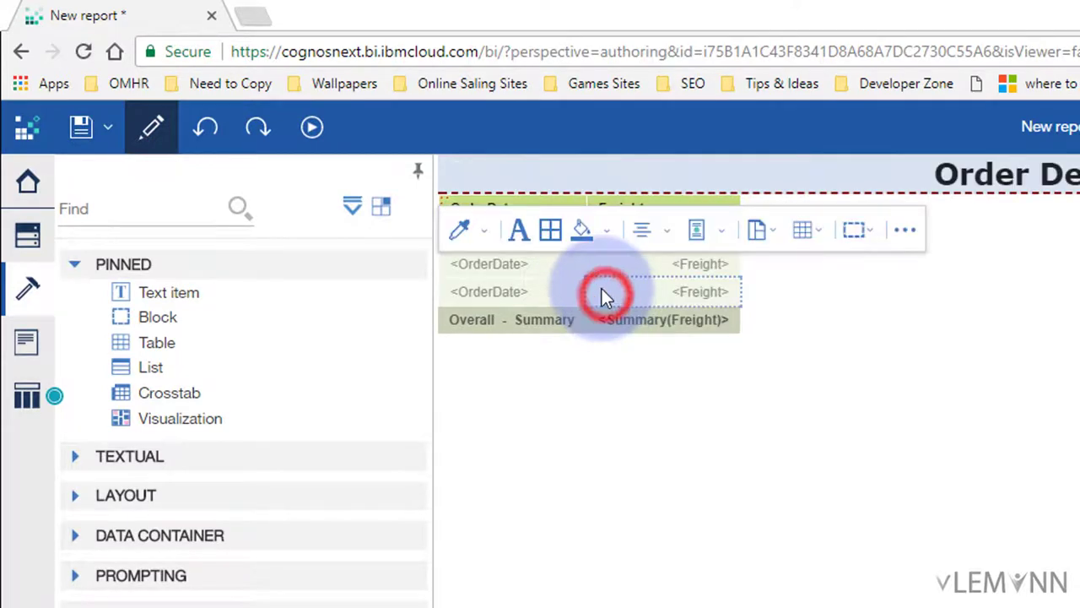
left_click(721, 233)
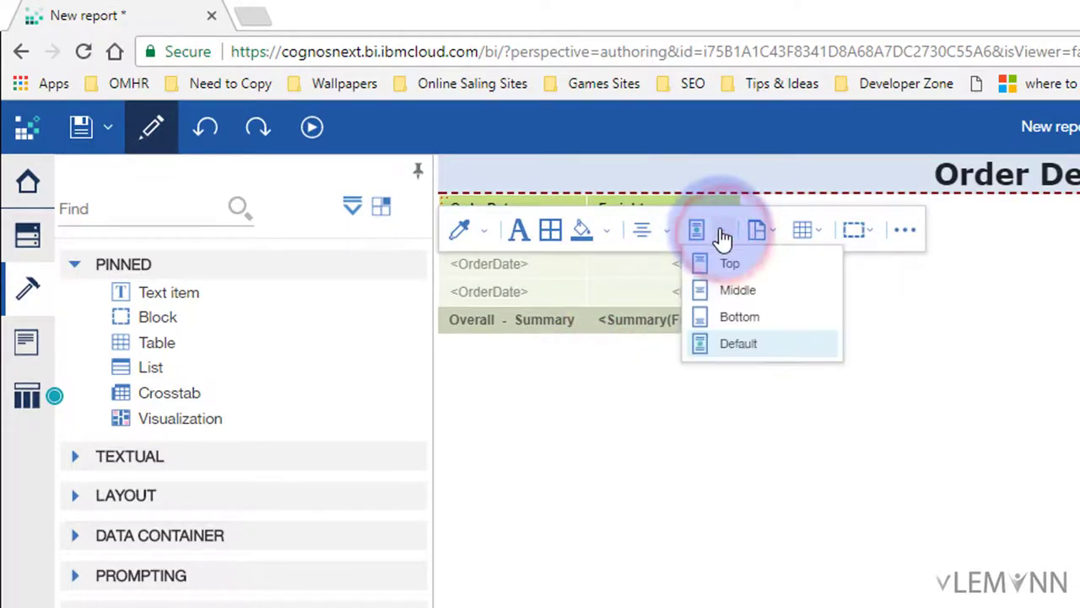
left_click(738, 291)
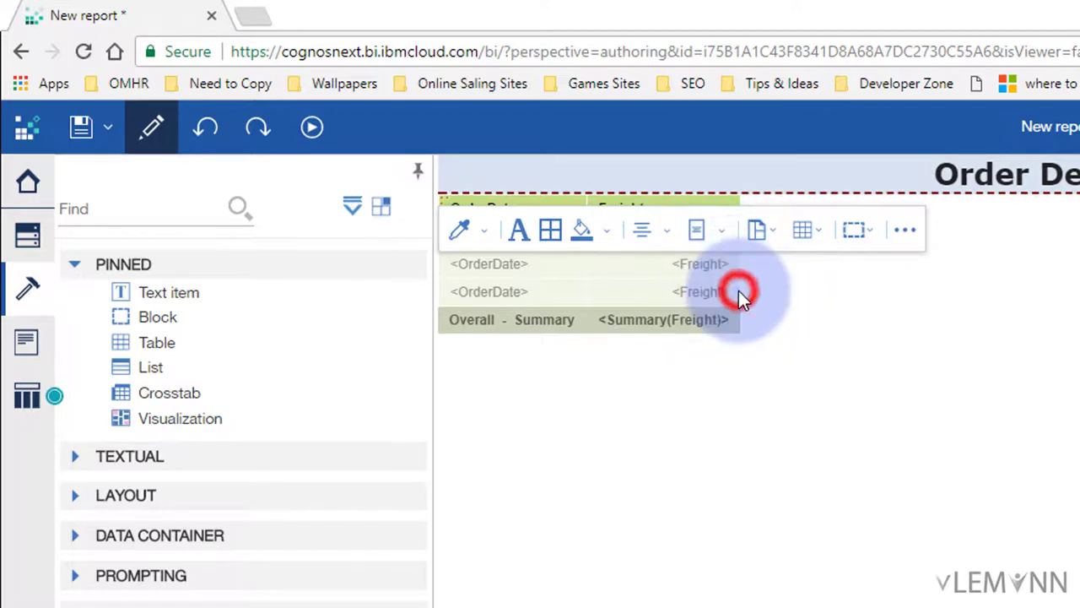
left_click(825, 376)
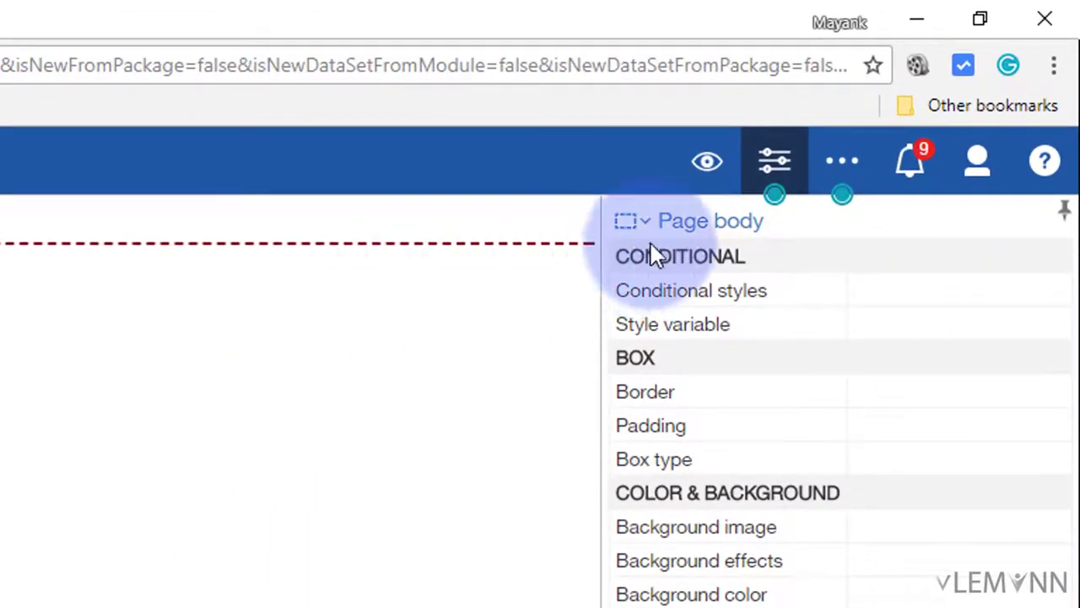
- Try to show the report in page preview, and return to the page design
left_click(704, 166)
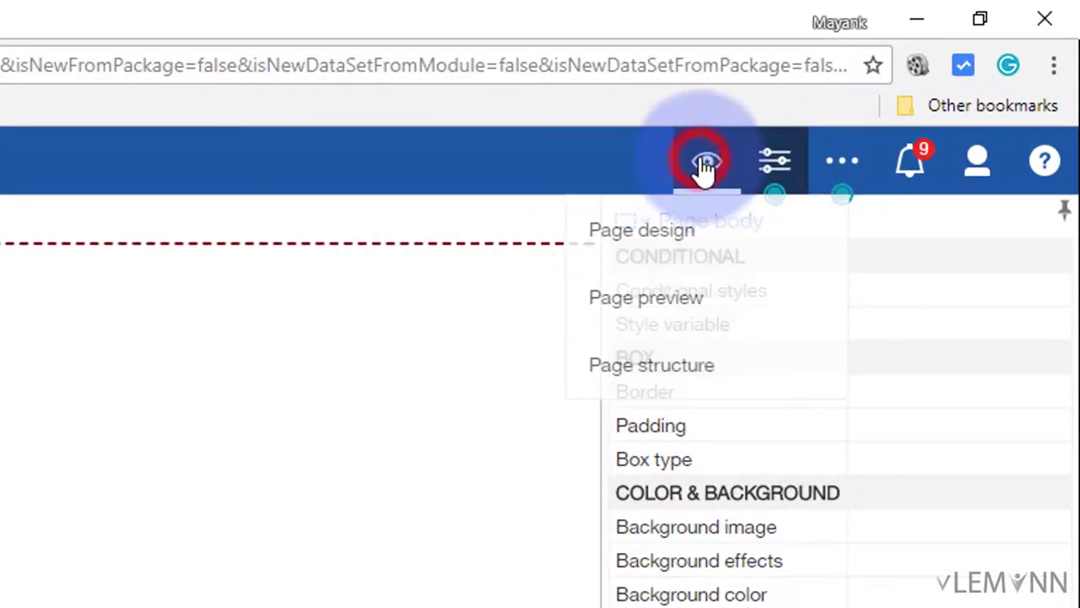
left_click(688, 297)
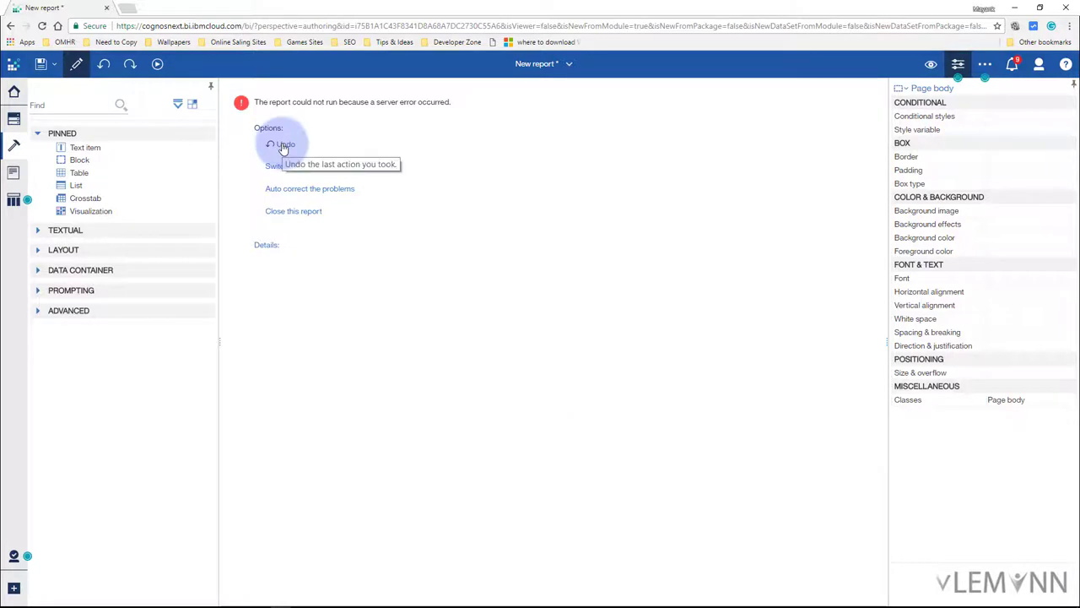
left_click(295, 173)
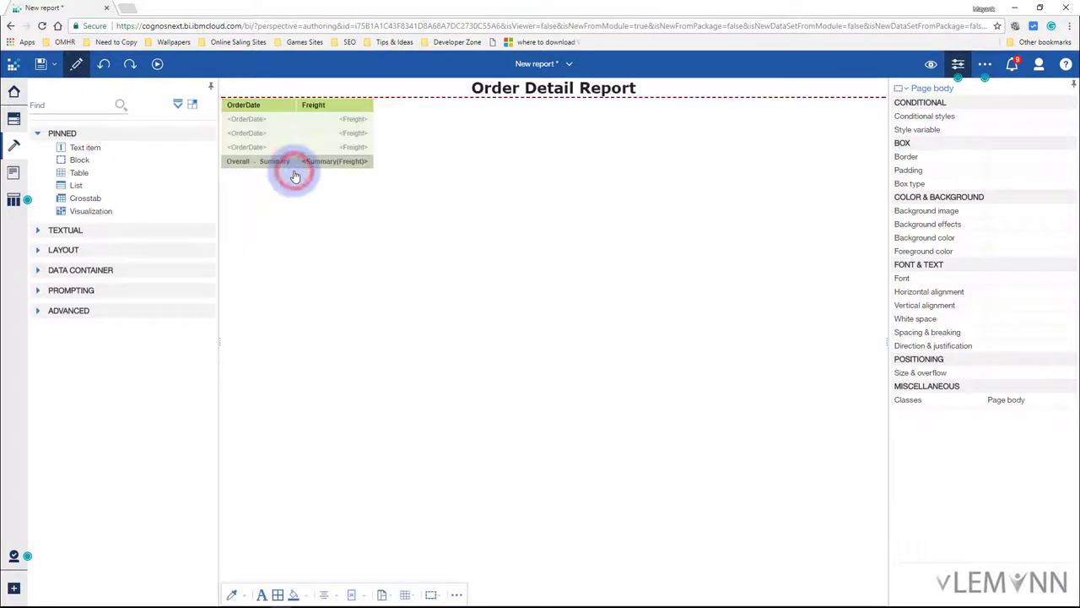
- Delete the OrderDate column from the list
left_click(250, 132)
key("Delete")
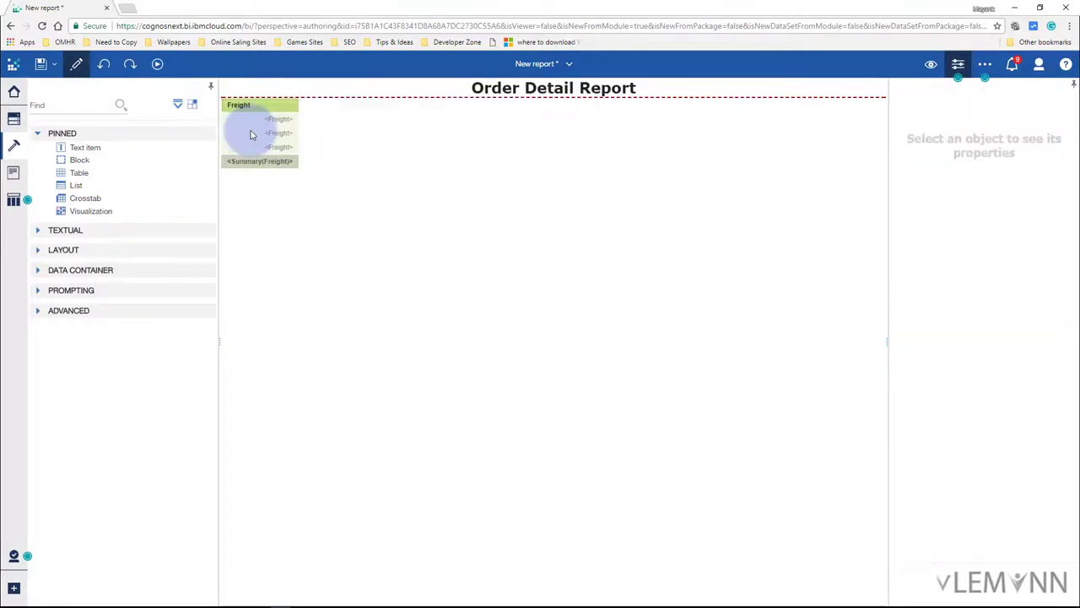
left_click(37, 290)
left_click(38, 291)
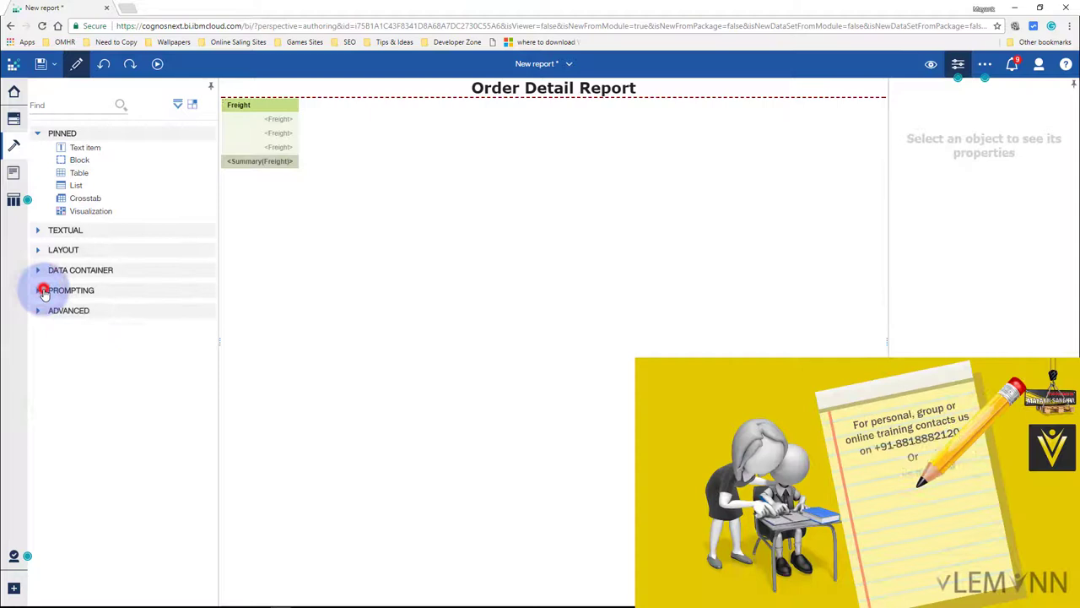
- Insert CompanyName from Shippers Txt before the Freight column and switch the report to page preview
left_click(13, 119)
left_click_drag(110, 397, 234, 151)
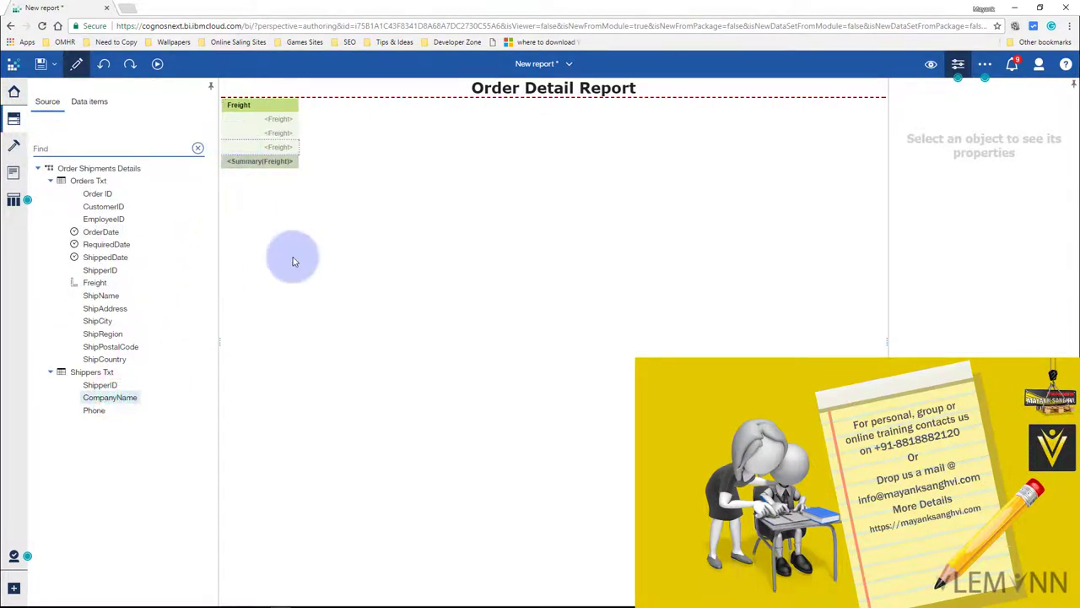
left_click(931, 64)
left_click(886, 120)
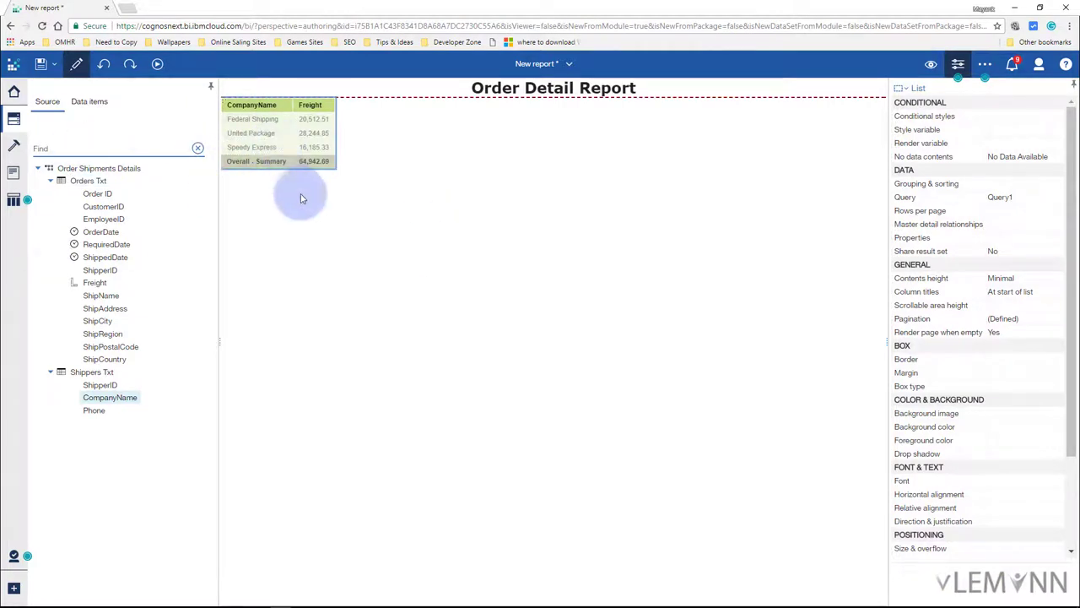
- Insert ShipCountry from Orders Txt between the CompanyName and Freight columns of the list
left_click(296, 141)
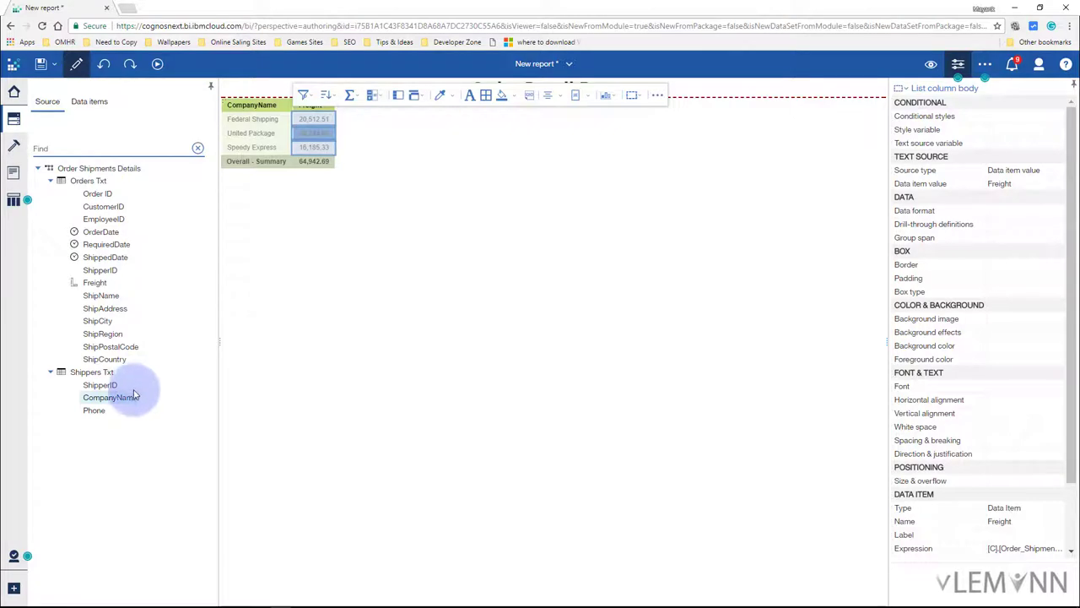
left_click_drag(111, 359, 289, 171)
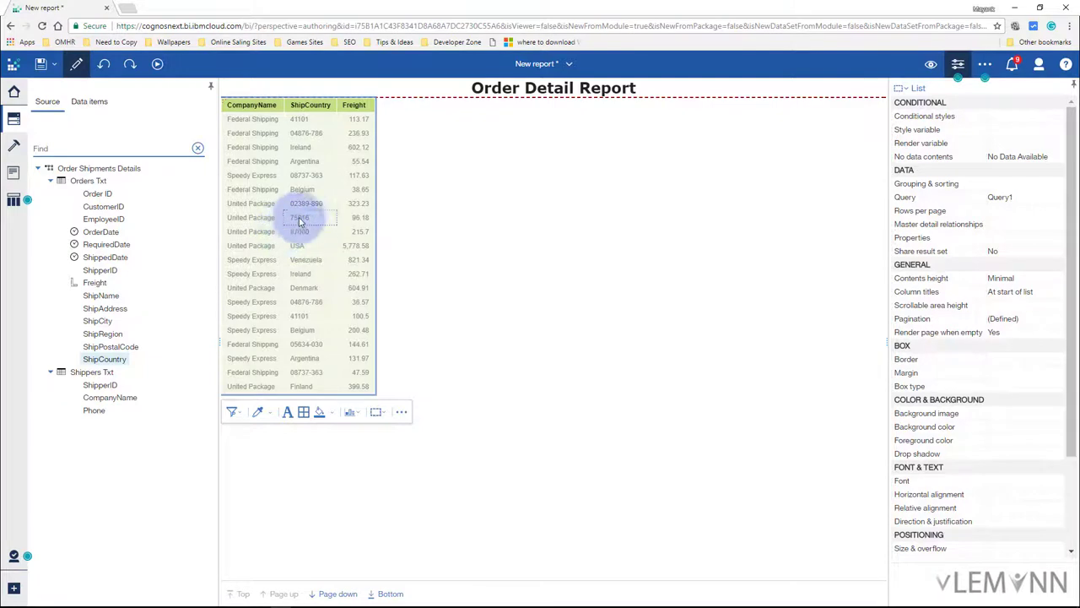
left_click(926, 65)
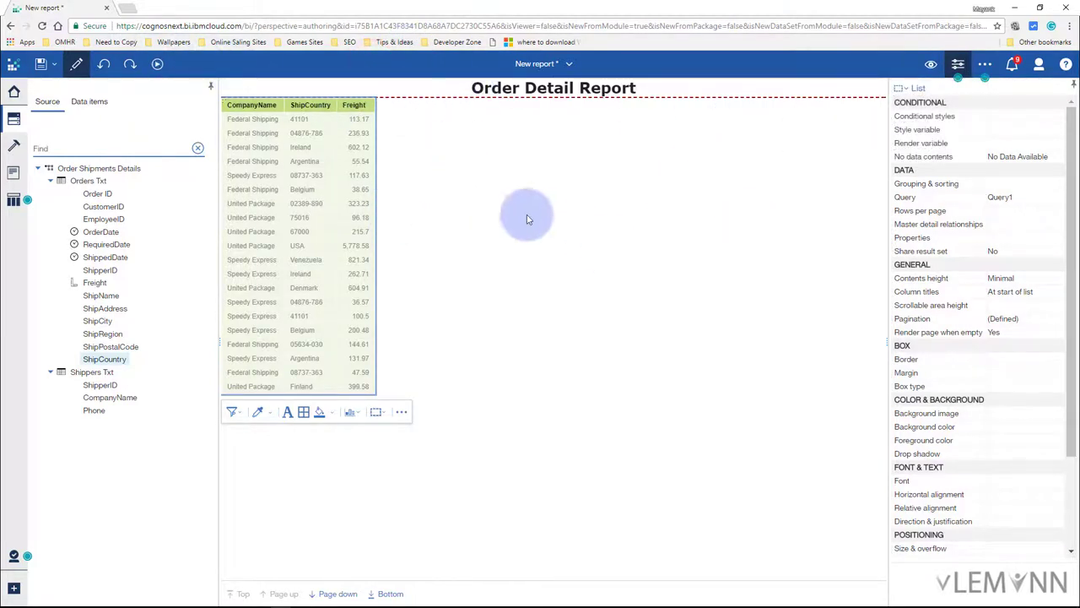
- View the report's available run formats, and start saving the report by creating a folder named "My Reports" inside Data Modles
left_click(157, 67)
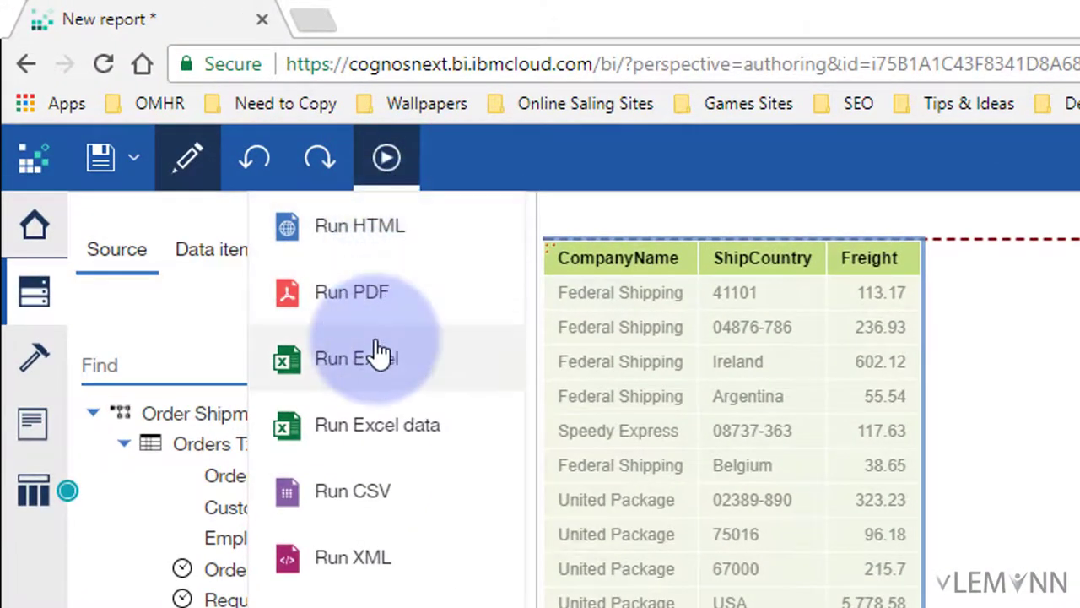
left_click(102, 174)
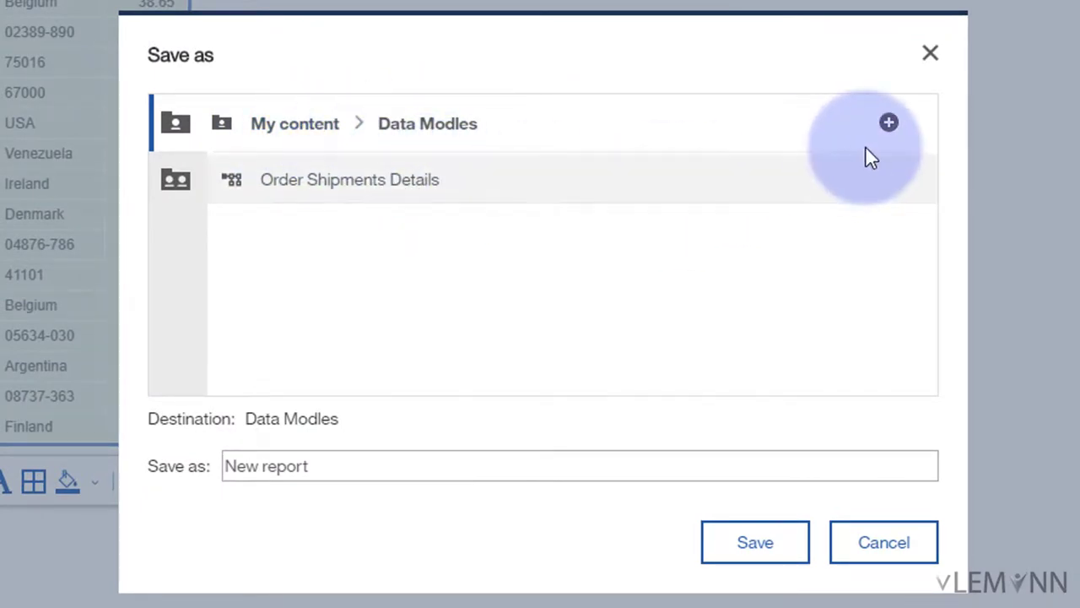
left_click(890, 125)
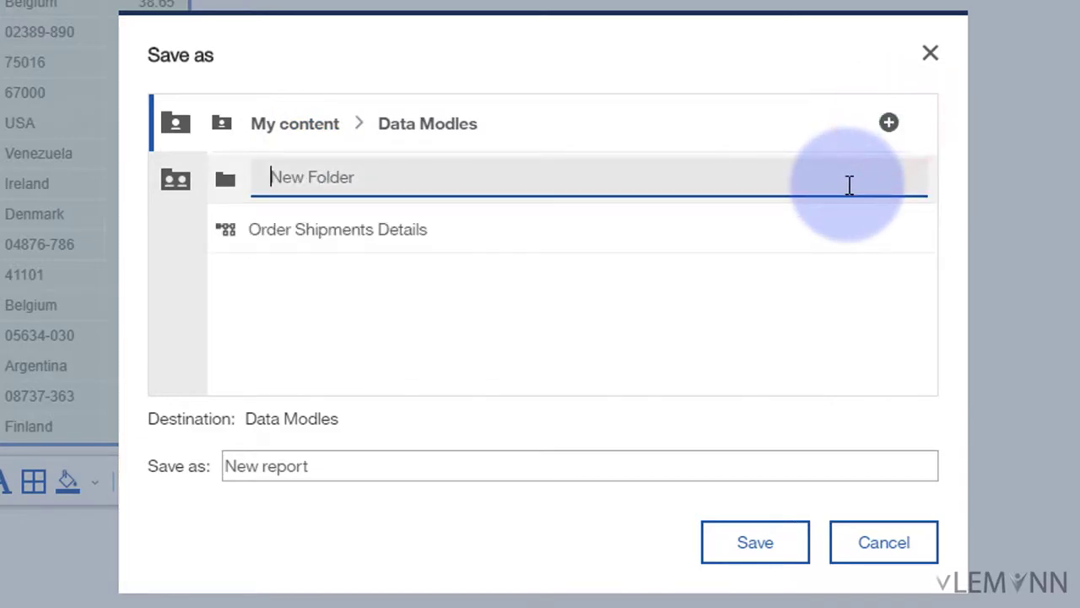
type("My")
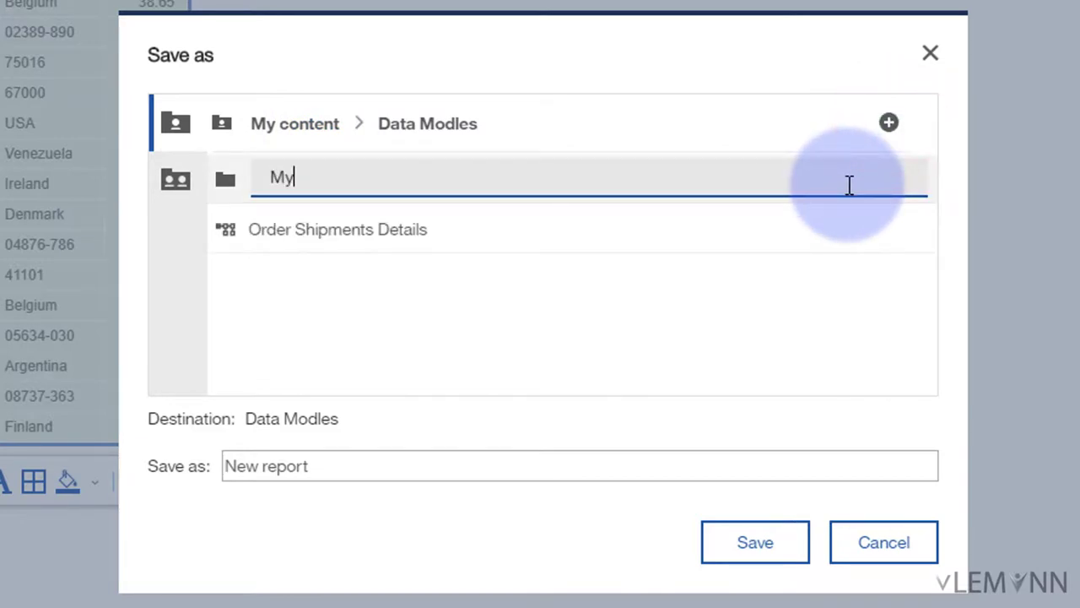
type(" Reports")
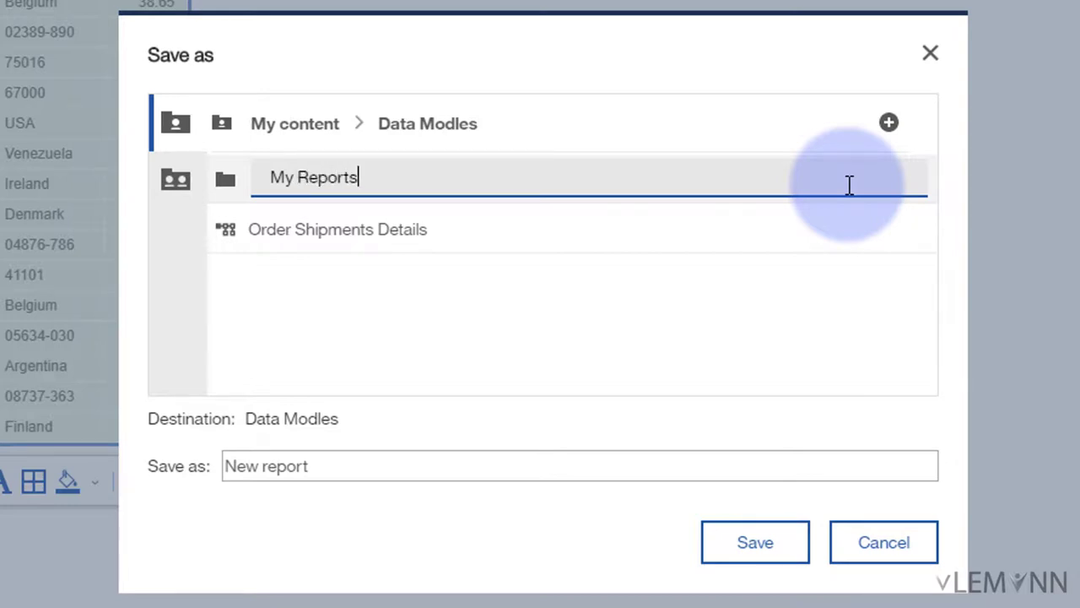
key("Return")
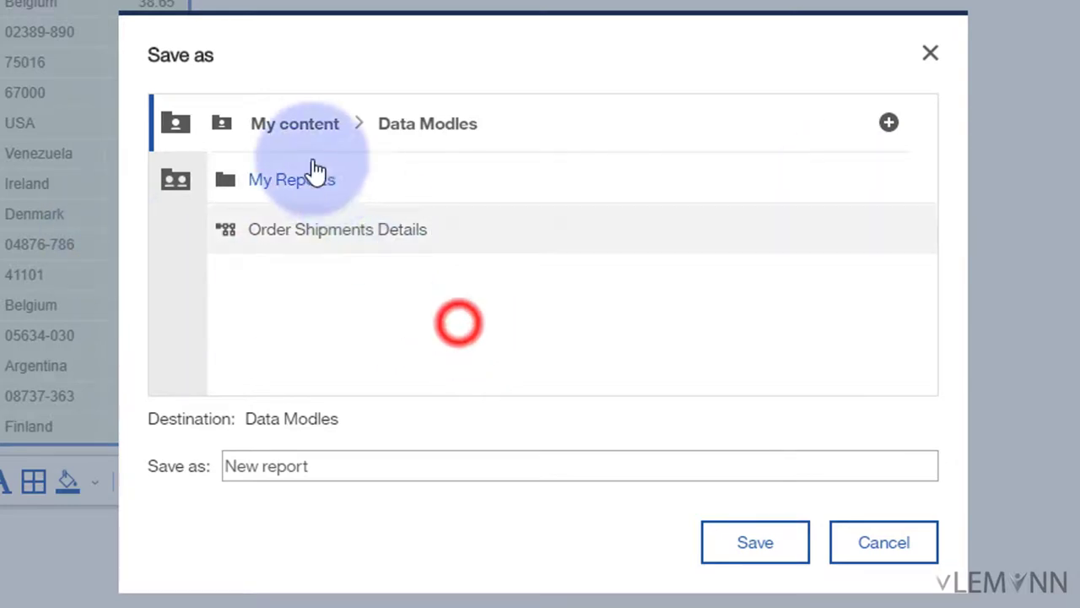
- Save the report in the My Reports folder under the name "My First Report"
left_click(252, 176)
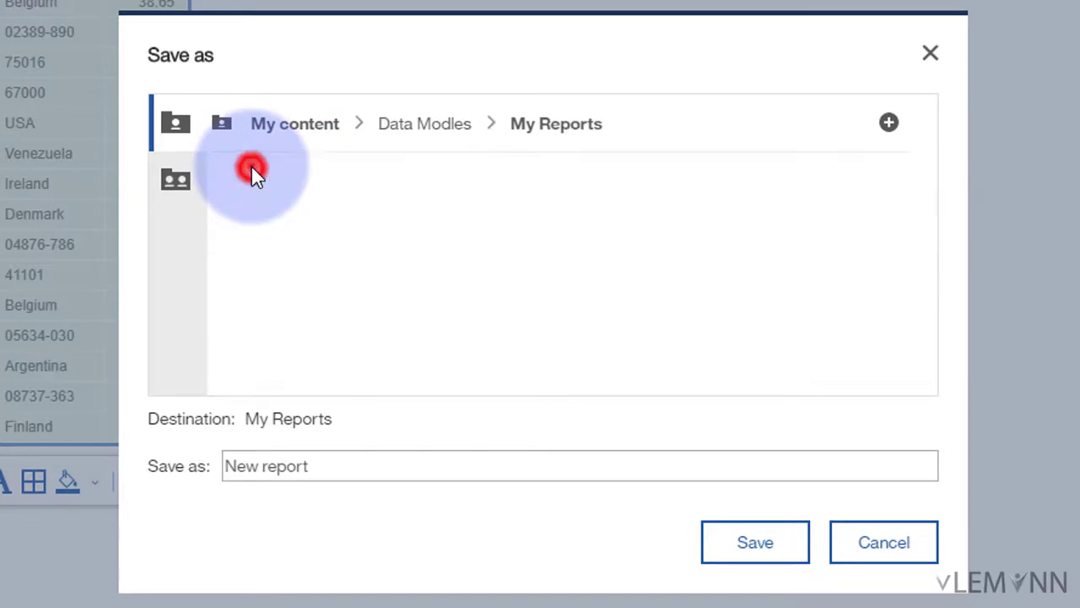
left_click(401, 464)
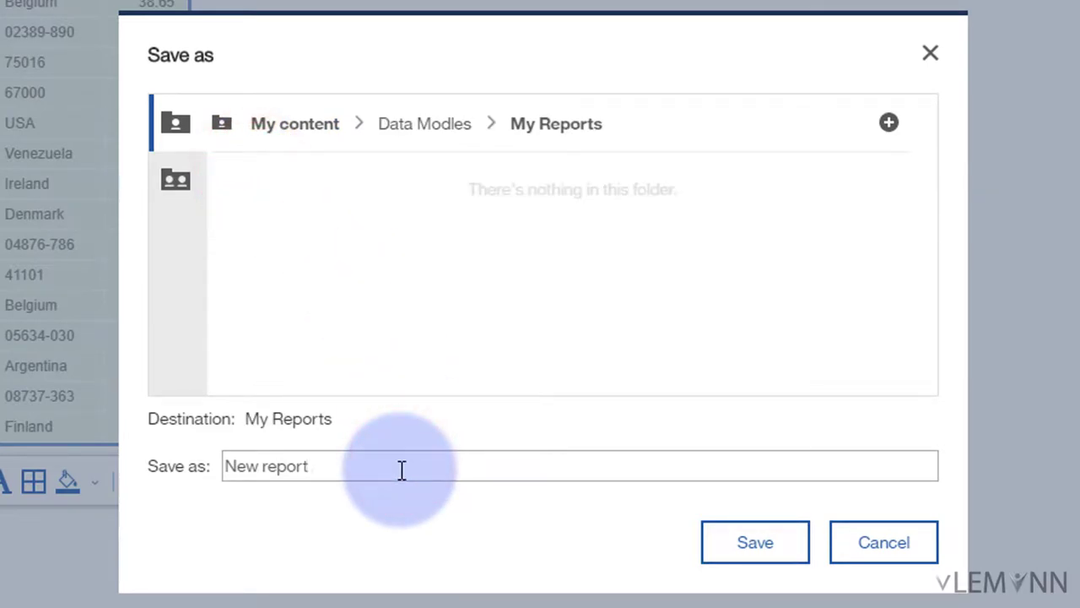
key("ctrl+a")
type("My First Re")
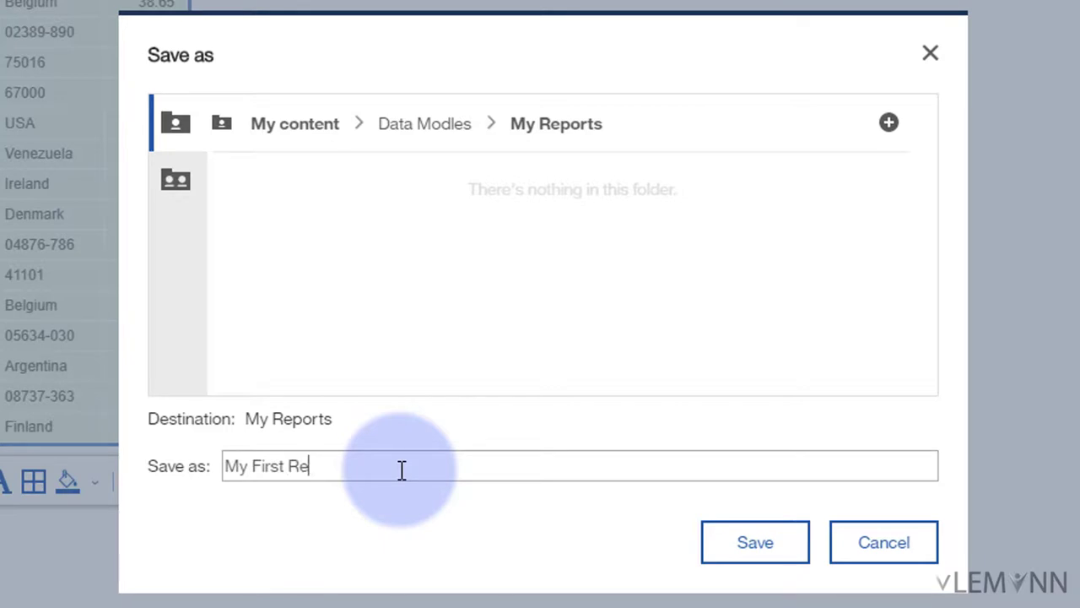
type("port")
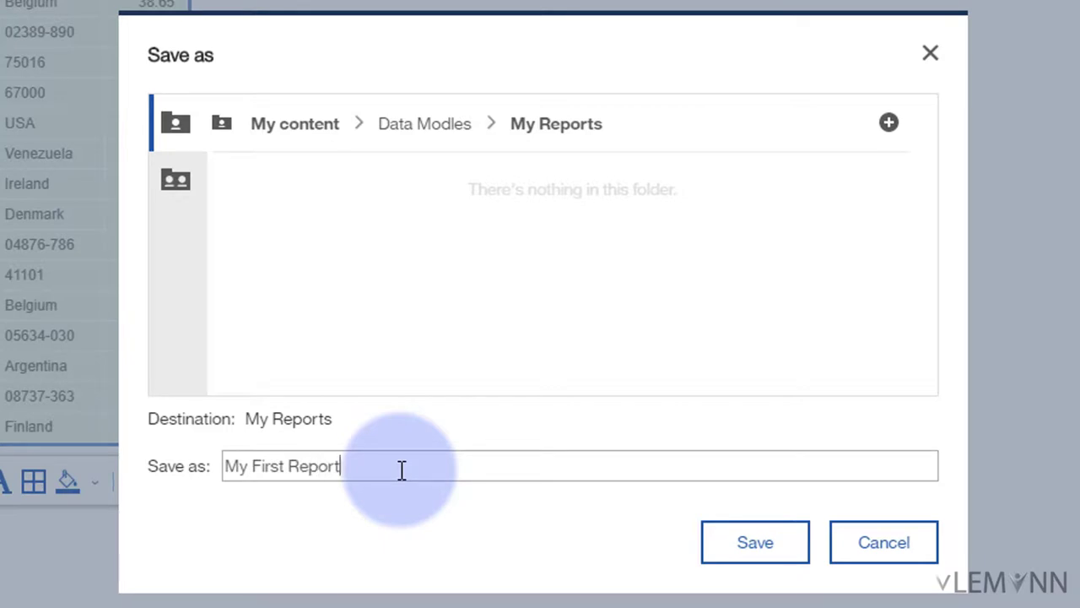
left_click(755, 541)
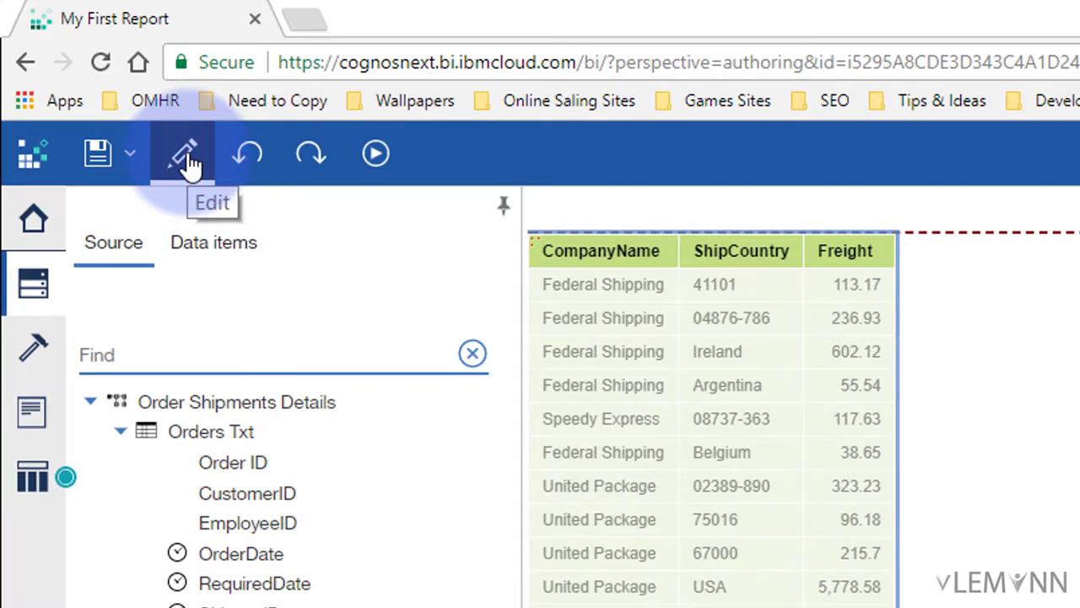
- Turn off edit mode and try selecting a few ShipCountry and CompanyName cells in the list
left_click(185, 158)
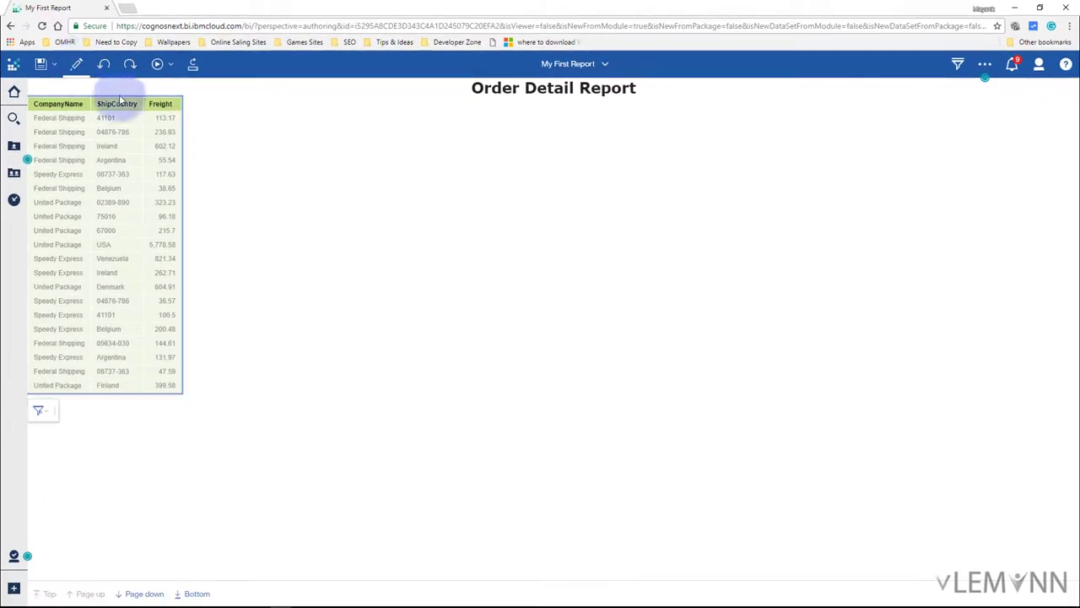
left_click(112, 203)
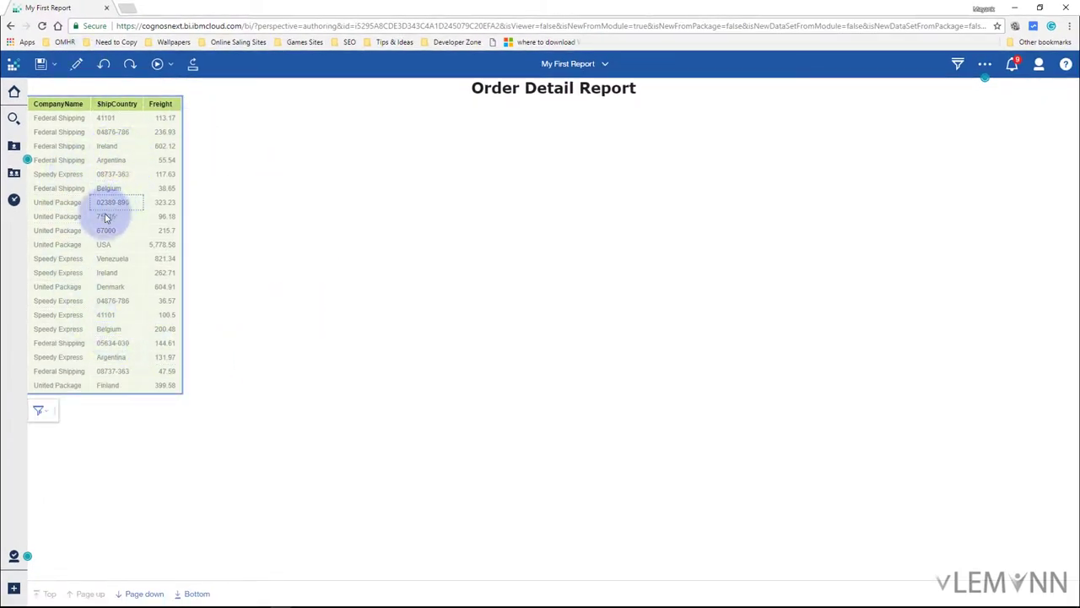
left_click(52, 176)
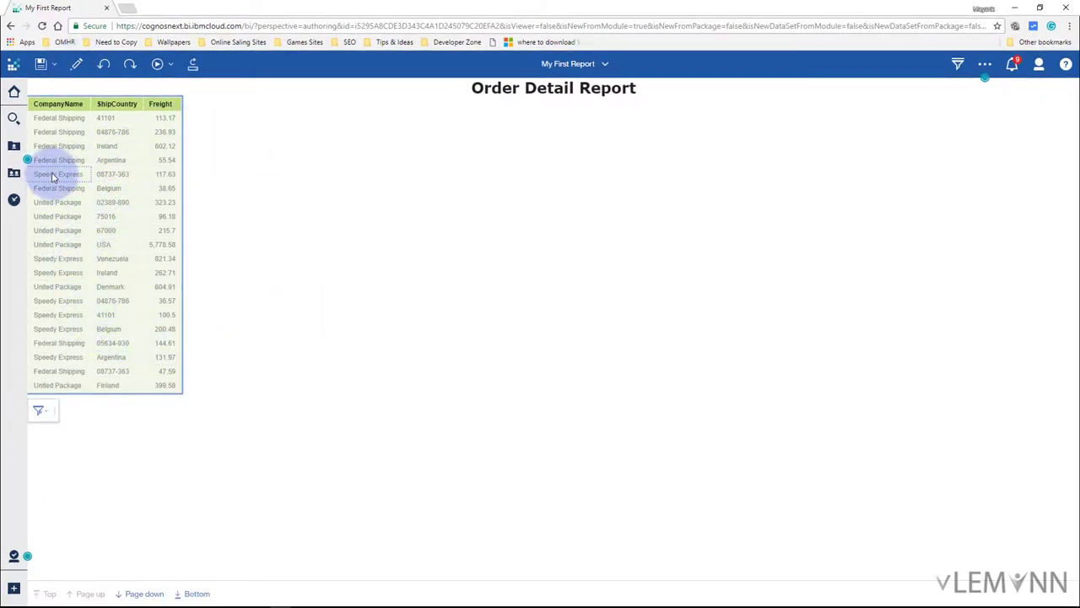
left_click(48, 148)
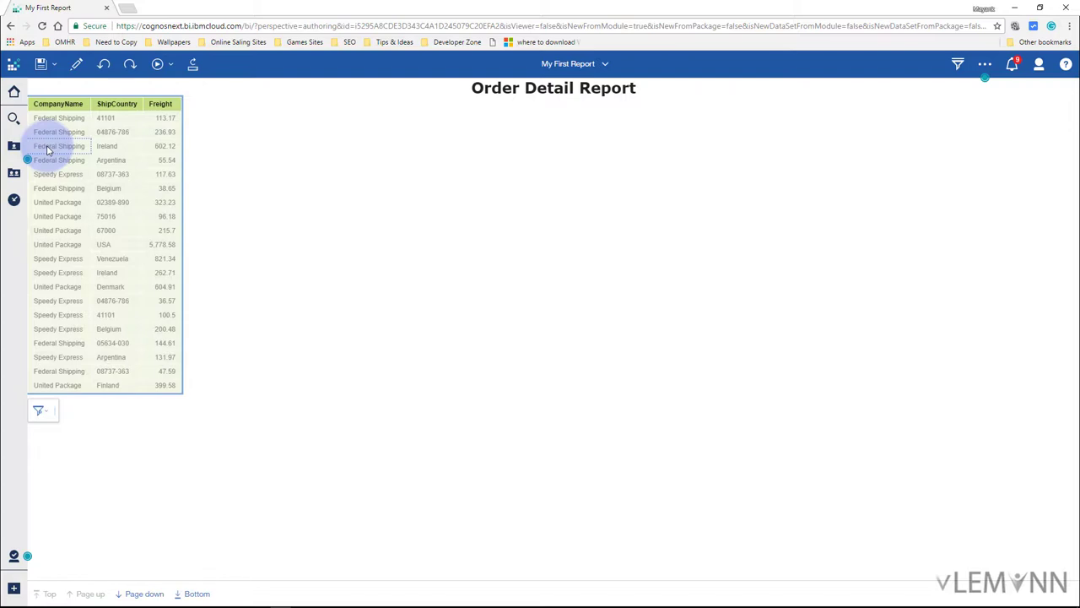
left_click(358, 414)
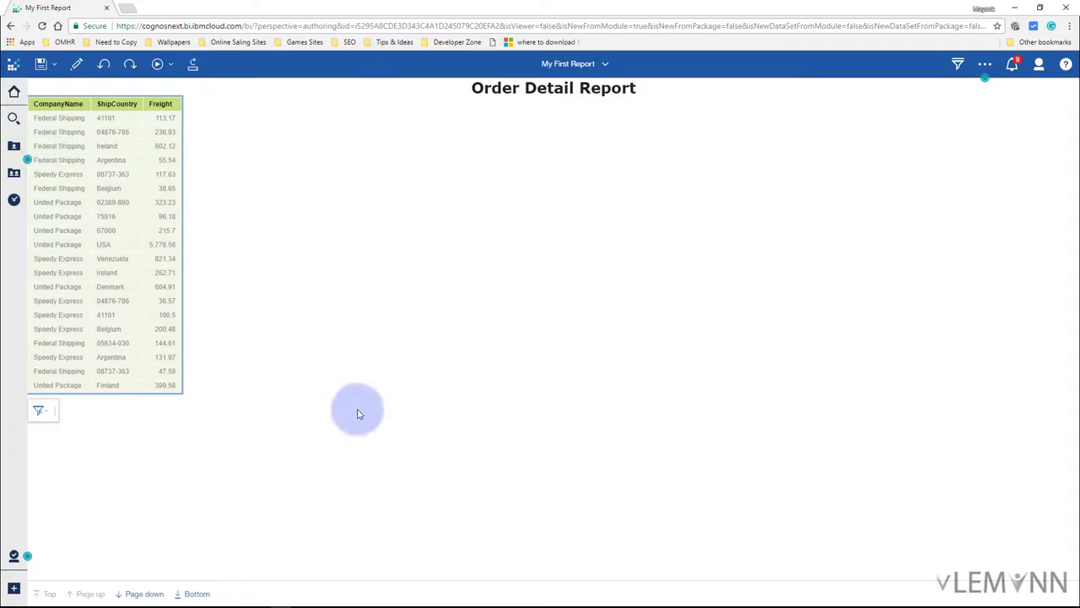